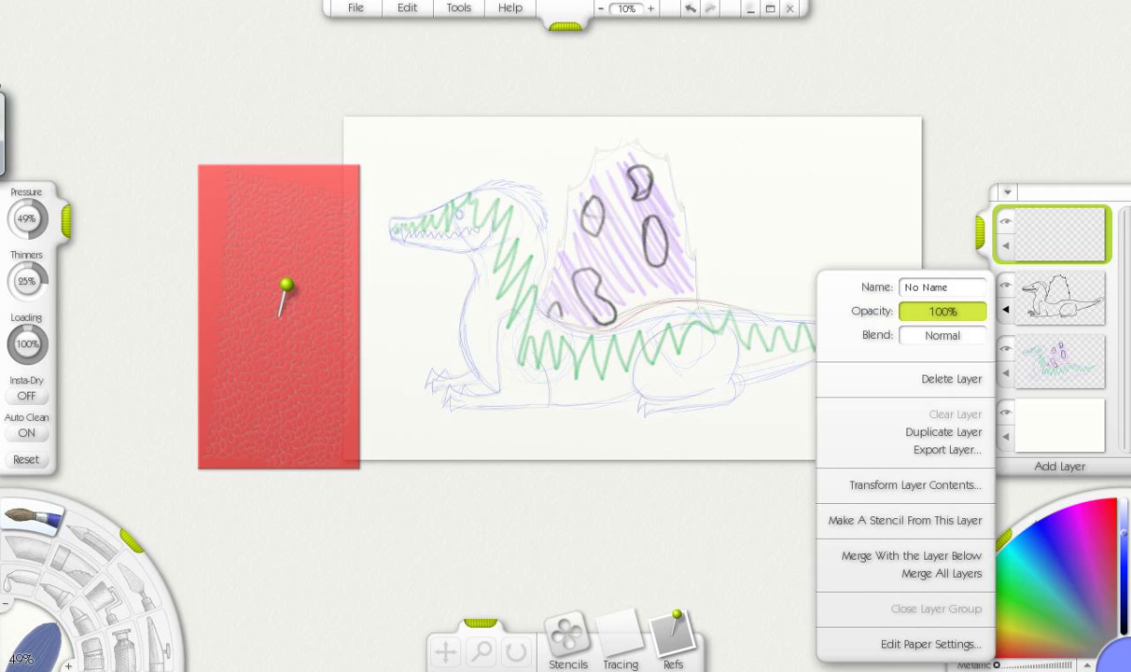
# - Lower the colour sketch layer's opacity to 10% and move the scale stencil over the creature's head and front body
pyautogui.click(1005, 373)
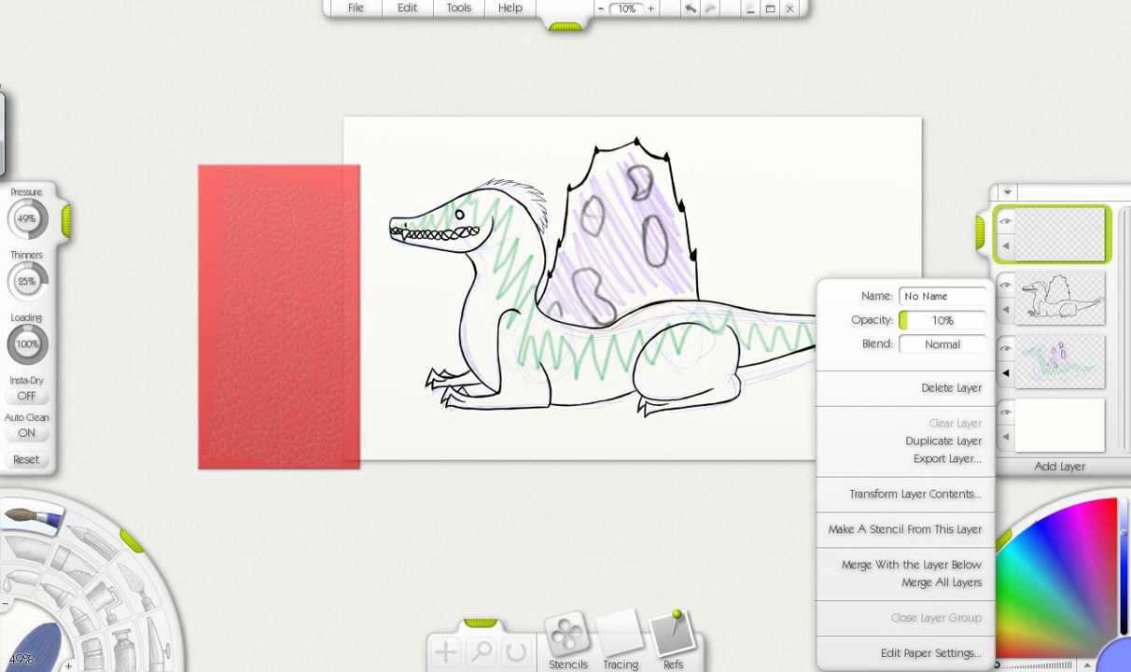
pyautogui.click(312, 310)
pyautogui.moveTo(313, 311)
pyautogui.mouseDown()
pyautogui.moveTo(498, 298)
pyautogui.moveTo(477, 296)
pyautogui.mouseUp()
pyautogui.scroll(5, 467, 224)
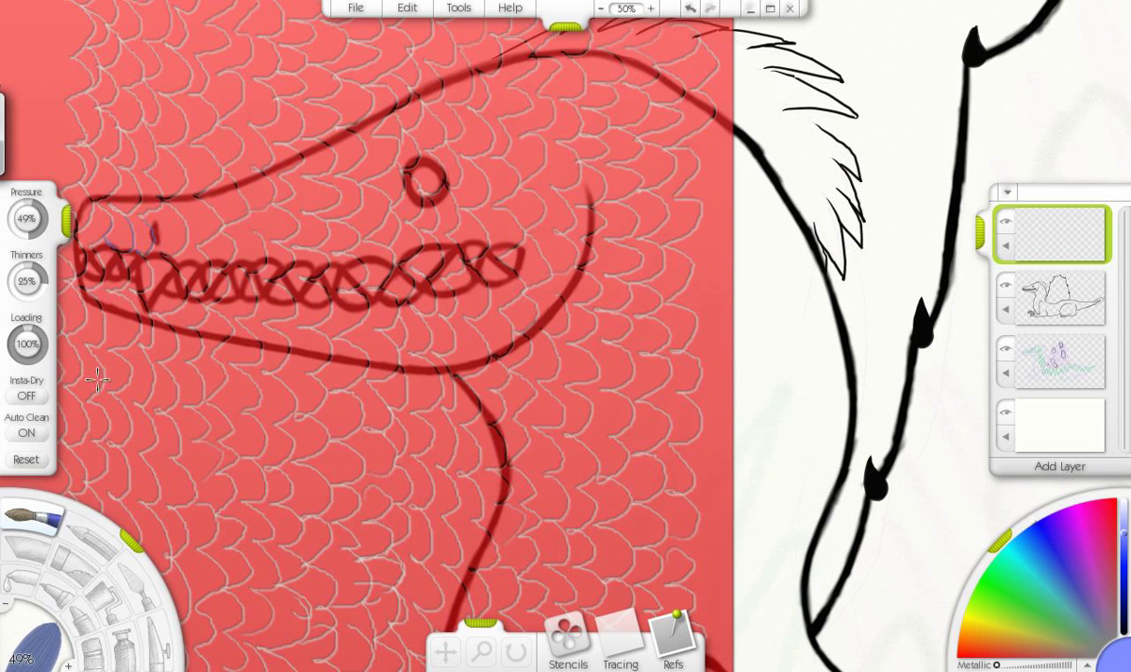
# - Paint blue scales through the stencil across the snout, jaw and back of the head
pyautogui.moveTo(85, 210)
pyautogui.mouseDown()
pyautogui.moveTo(151, 222)
pyautogui.moveTo(308, 198)
pyautogui.moveTo(430, 123)
pyautogui.moveTo(304, 235)
pyautogui.moveTo(447, 226)
pyautogui.moveTo(461, 136)
pyautogui.moveTo(460, 149)
pyautogui.moveTo(578, 114)
pyautogui.moveTo(422, 327)
pyautogui.mouseUp()
pyautogui.moveTo(107, 294)
pyautogui.mouseDown()
pyautogui.moveTo(210, 324)
pyautogui.moveTo(269, 317)
pyautogui.mouseUp()
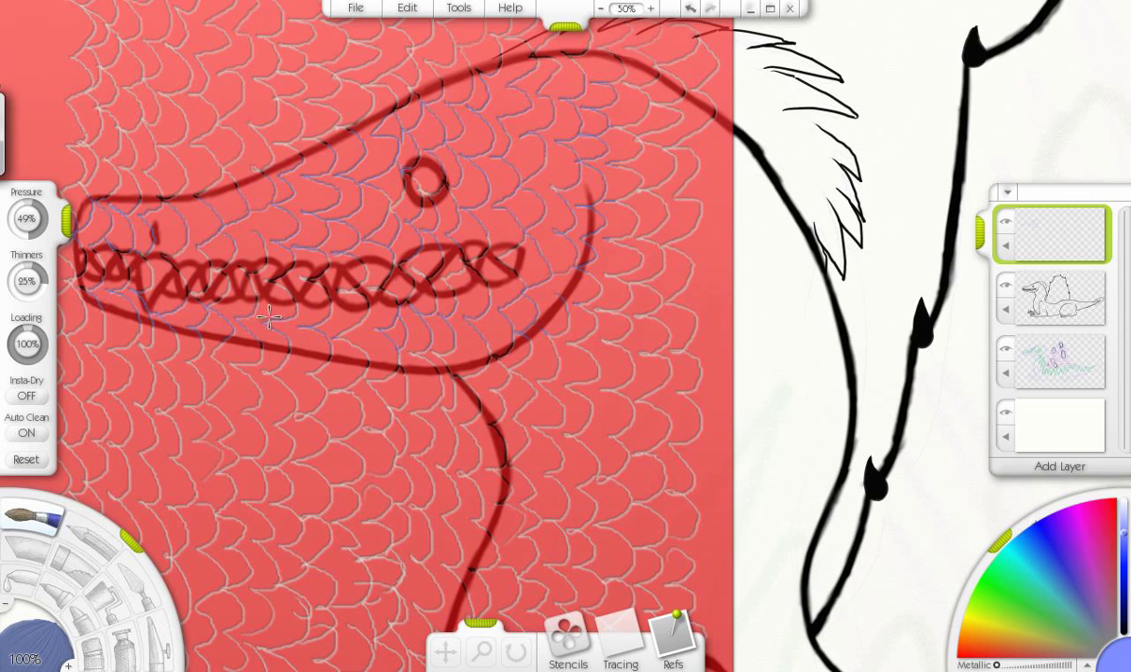
pyautogui.moveTo(458, 336)
pyautogui.mouseDown()
pyautogui.moveTo(740, 203)
pyautogui.moveTo(595, 80)
pyautogui.moveTo(538, 79)
pyautogui.moveTo(626, 365)
pyautogui.moveTo(660, 325)
pyautogui.mouseUp()
# - Paint blue scales through the stencil down the neck, chest and front leg to the claws
pyautogui.scroll(-5, 661, 325)
pyautogui.moveTo(486, 186)
pyautogui.mouseDown()
pyautogui.moveTo(560, 56)
pyautogui.moveTo(536, 280)
pyautogui.moveTo(700, 360)
pyautogui.moveTo(504, 466)
pyautogui.moveTo(439, 523)
pyautogui.moveTo(461, 473)
pyautogui.mouseUp()
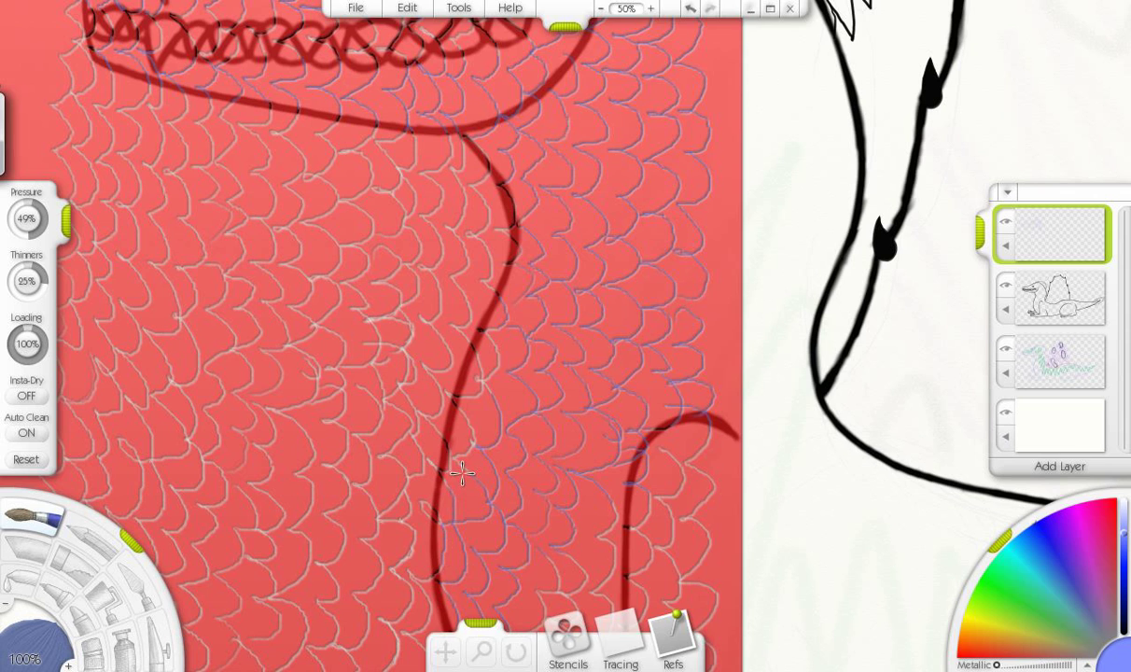
pyautogui.scroll(-5, 907, 474)
pyautogui.moveTo(383, 346)
pyautogui.mouseDown()
pyautogui.moveTo(438, 466)
pyautogui.moveTo(543, 189)
pyautogui.moveTo(611, 156)
pyautogui.moveTo(490, 584)
pyautogui.moveTo(308, 542)
pyautogui.moveTo(288, 574)
pyautogui.mouseUp()
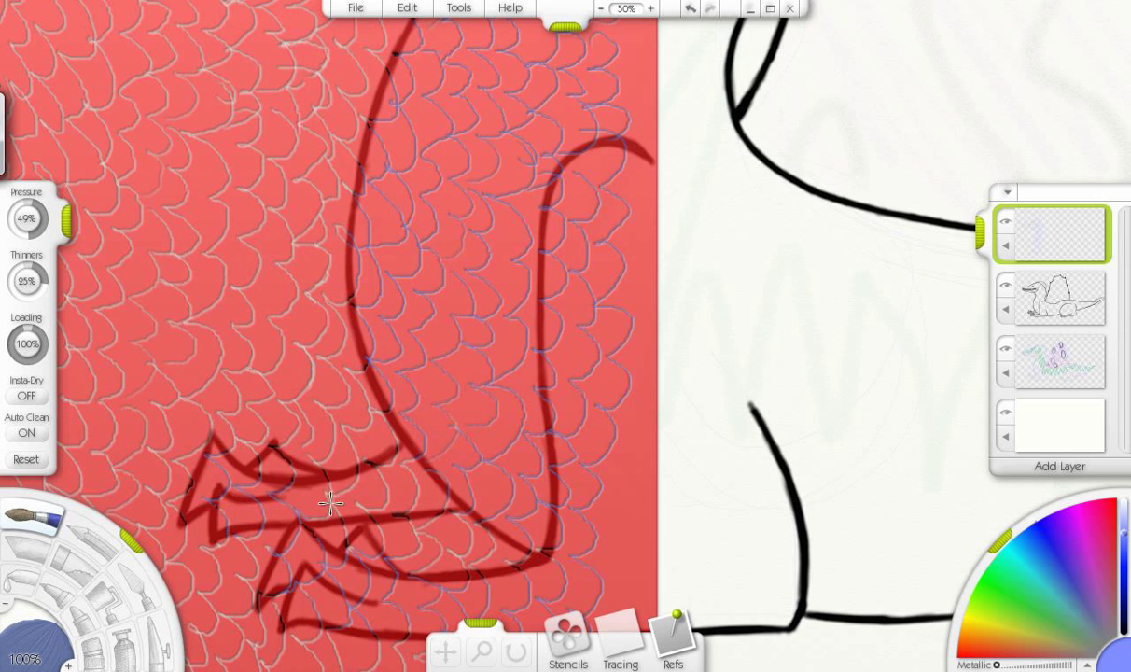
# - Place the scales layer below the line art layer and shift the stencil over the back of the neck and mid body
pyautogui.scroll(5, 914, 285)
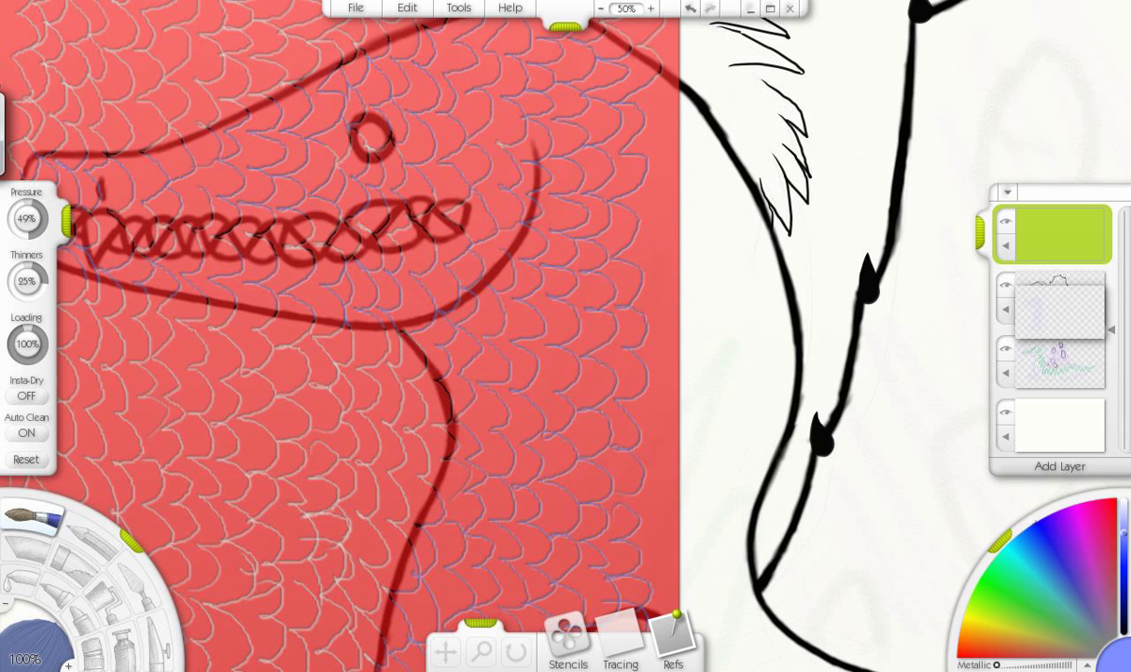
pyautogui.scroll(-3, 563, 77)
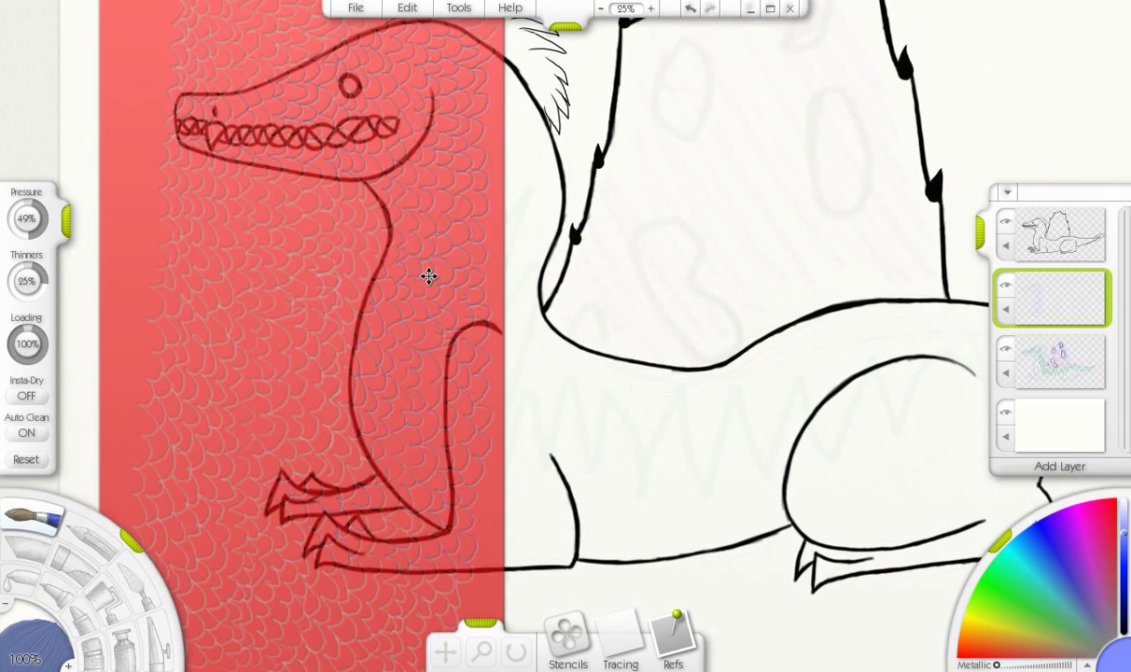
pyautogui.moveTo(429, 273); pyautogui.dragTo(740, 341)
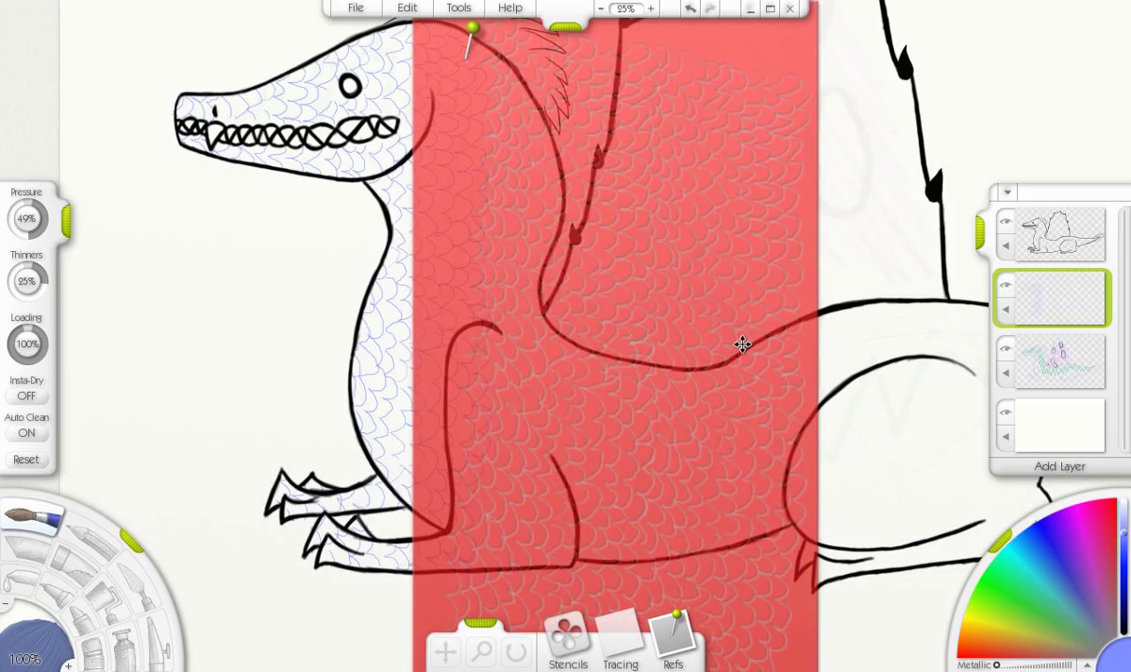
# - Continue the blue scales through the stencil along the back of the neck and over the shoulder
pyautogui.scroll(2, 740, 340)
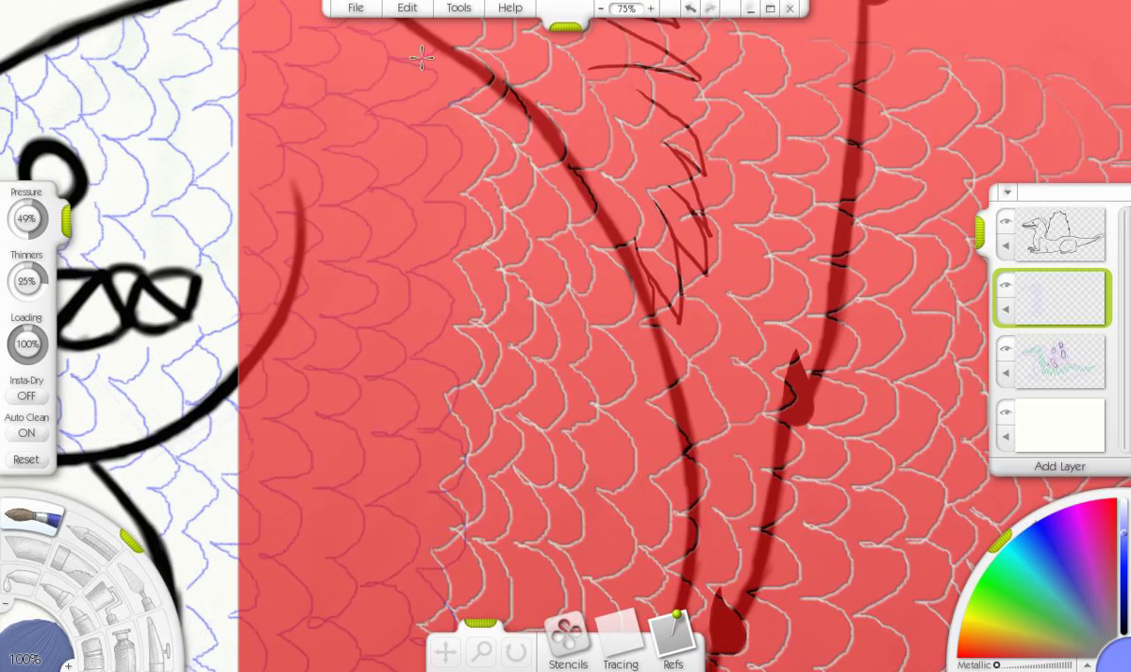
pyautogui.moveTo(462, 101)
pyautogui.mouseDown()
pyautogui.moveTo(509, 166)
pyautogui.moveTo(514, 284)
pyautogui.moveTo(480, 261)
pyautogui.moveTo(494, 494)
pyautogui.mouseUp()
pyautogui.scroll(-5, 532, 396)
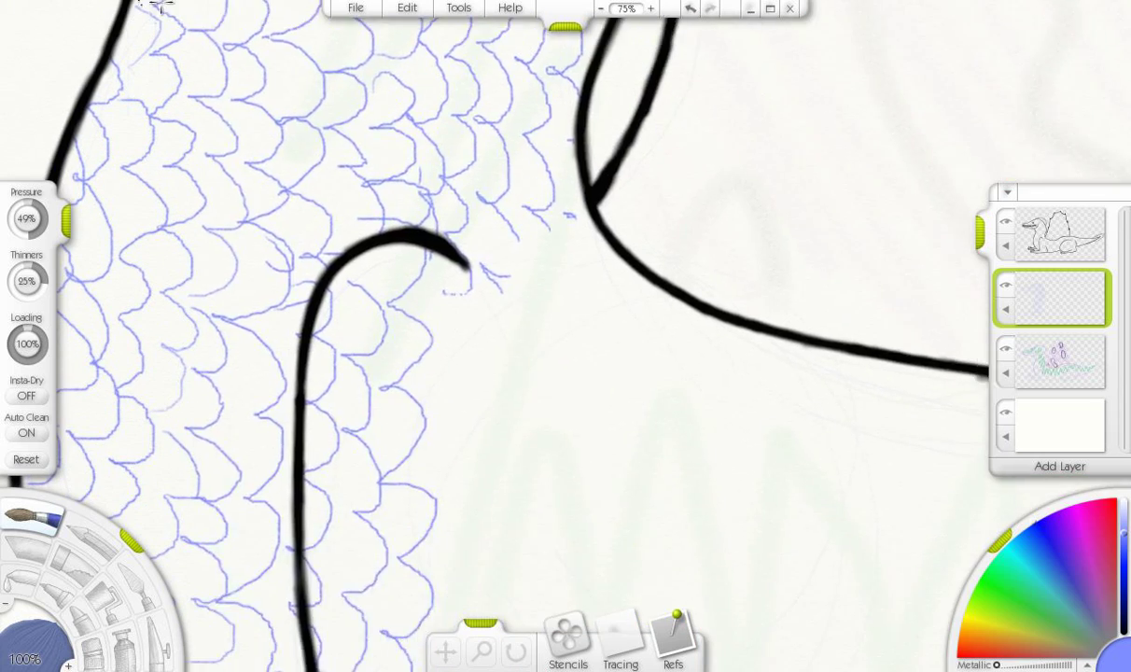
pyautogui.moveTo(420, 410)
pyautogui.mouseDown()
pyautogui.moveTo(457, 344)
pyautogui.moveTo(508, 308)
pyautogui.moveTo(587, 481)
pyautogui.moveTo(471, 534)
pyautogui.moveTo(404, 469)
pyautogui.moveTo(462, 282)
pyautogui.moveTo(616, 402)
pyautogui.moveTo(523, 289)
pyautogui.moveTo(625, 131)
pyautogui.mouseUp()
# - Fill the front leg and belly with blue scales through the stencil up to the hind leg
pyautogui.scroll(-6, 438, 542)
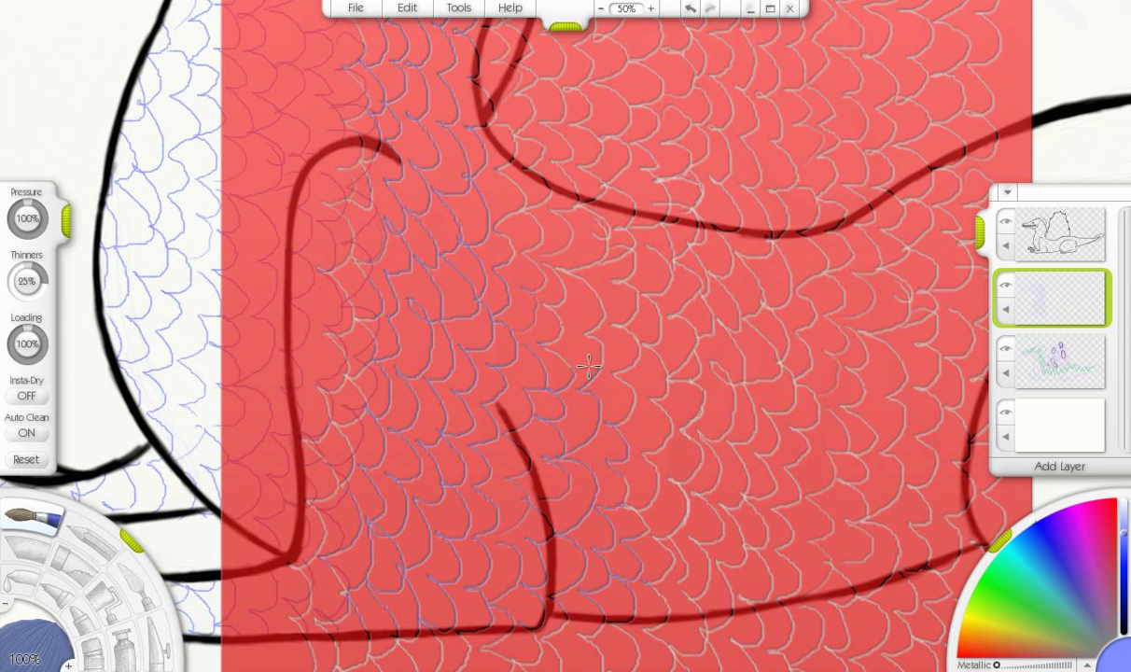
pyautogui.moveTo(504, 214)
pyautogui.mouseDown()
pyautogui.moveTo(597, 243)
pyautogui.moveTo(606, 327)
pyautogui.moveTo(674, 457)
pyautogui.mouseUp()
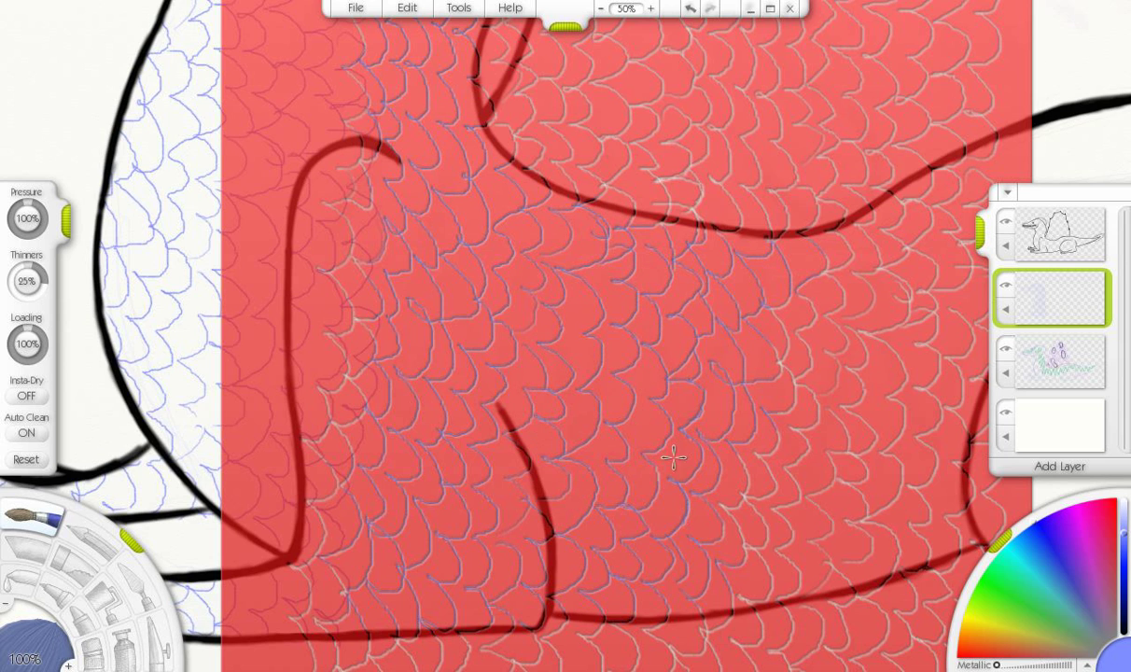
pyautogui.moveTo(840, 448); pyautogui.dragTo(1046, 485)
# - Erase the stray blue paint beyond the stencil's edge and complete the scales along the back
pyautogui.click(91, 654)
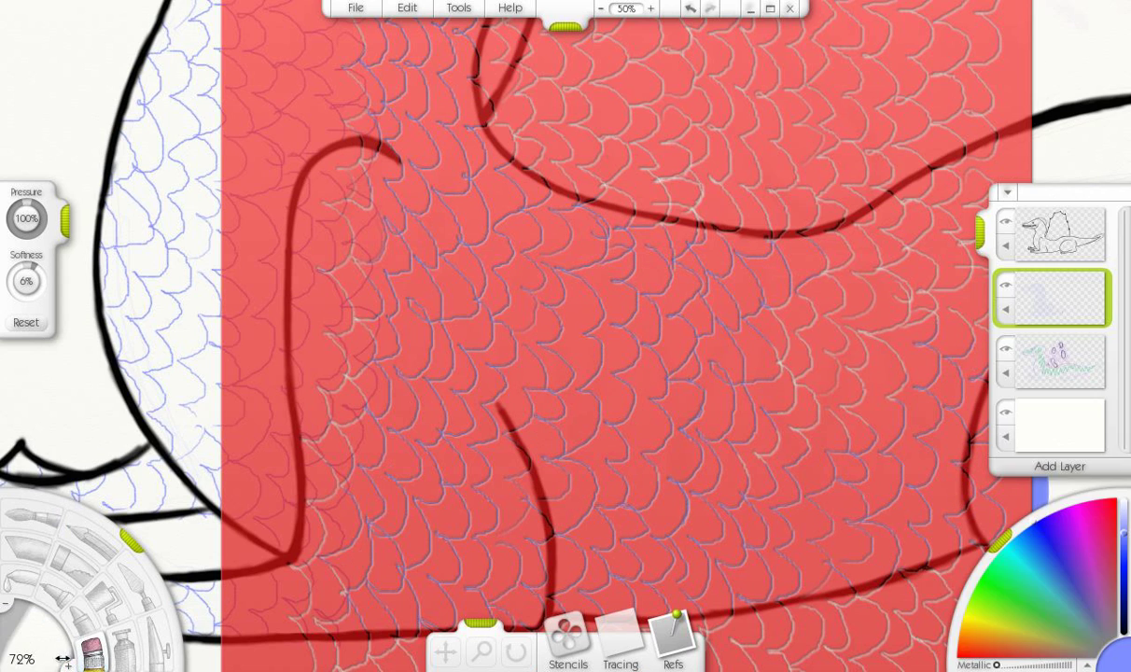
pyautogui.moveTo(1054, 560); pyautogui.dragTo(1042, 422)
pyautogui.press('b')
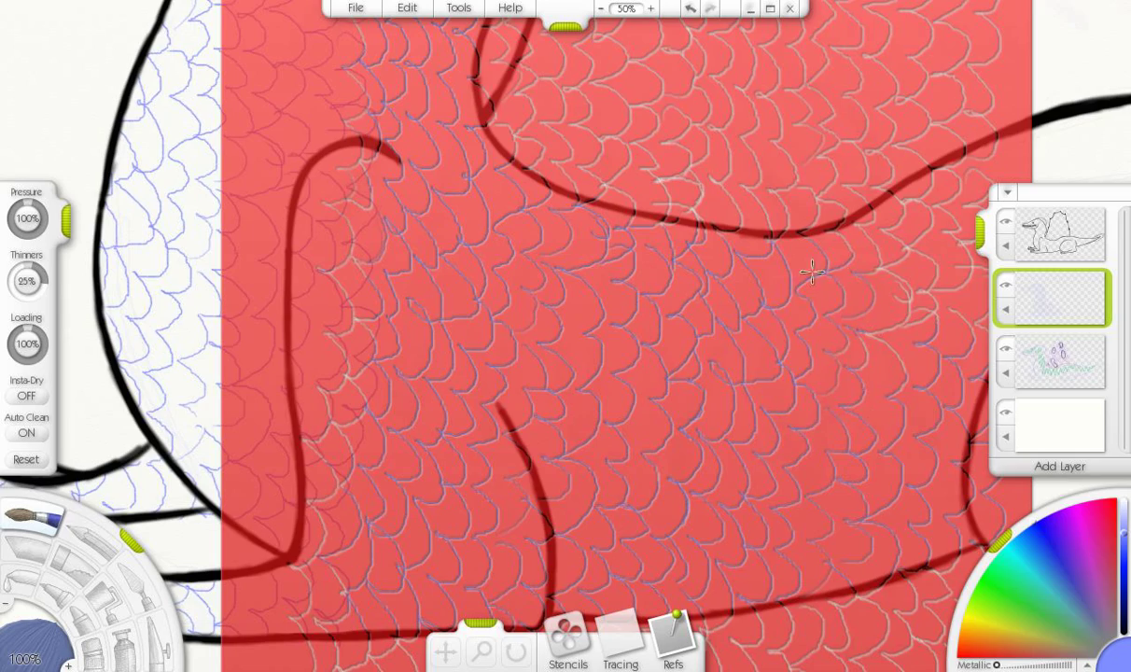
pyautogui.press('e')
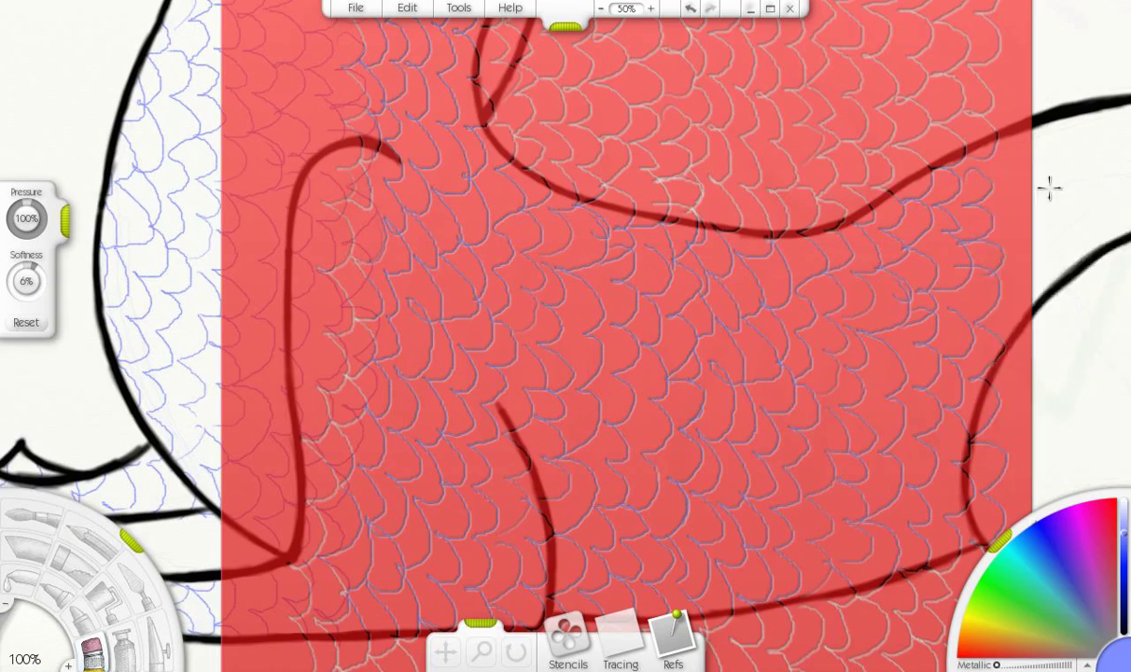
# - Shift the stencil over the hind leg and paint blue scales along the front of the thigh
pyautogui.scroll(-2, 1049, 188)
pyautogui.moveTo(895, 185); pyautogui.dragTo(605, 187)
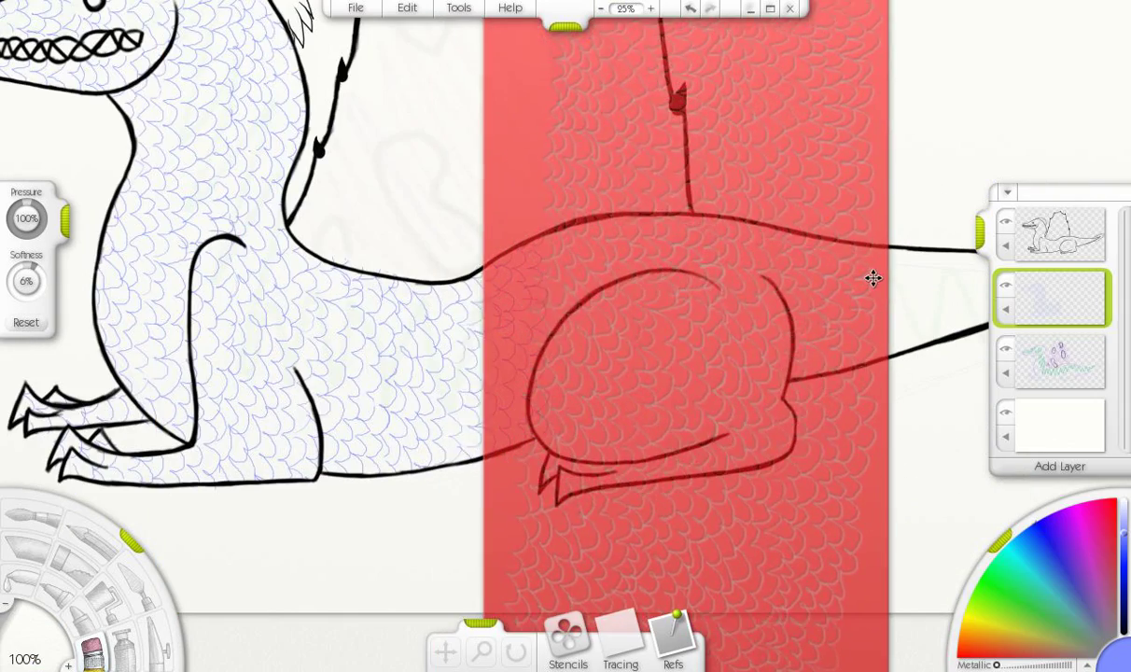
pyautogui.press('b')
pyautogui.scroll(3, 573, 342)
pyautogui.moveTo(472, 280)
pyautogui.mouseDown()
pyautogui.moveTo(523, 224)
pyautogui.moveTo(546, 135)
pyautogui.moveTo(579, 448)
pyautogui.moveTo(536, 494)
pyautogui.mouseUp()
pyautogui.moveTo(513, 550); pyautogui.dragTo(509, 626)
pyautogui.scroll(5, 560, 526)
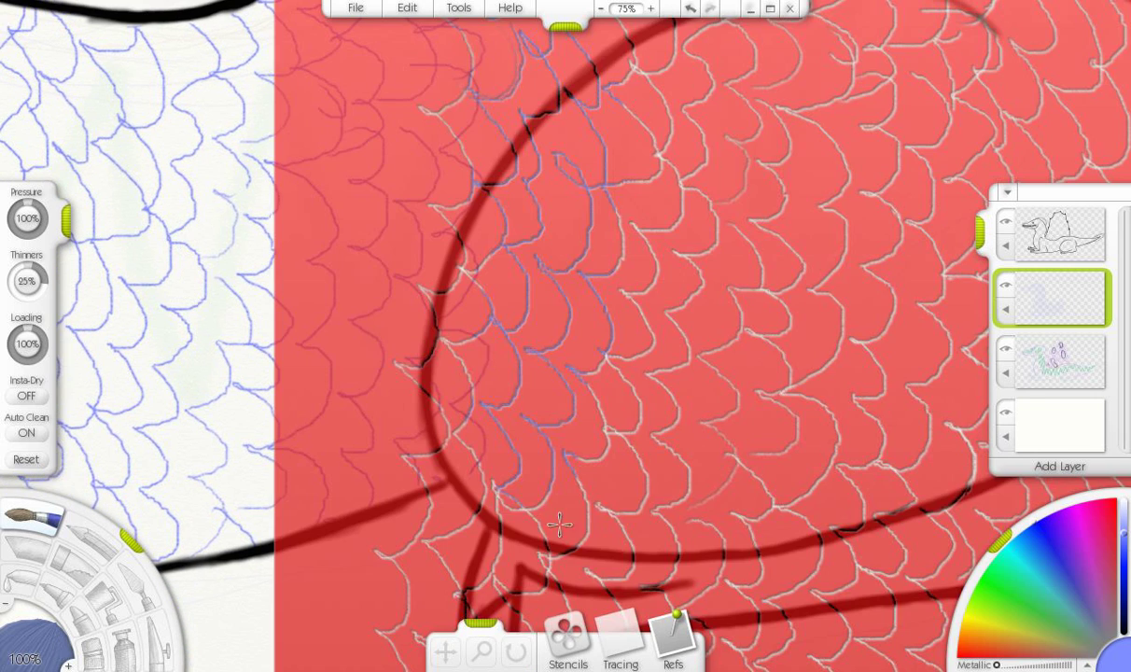
pyautogui.moveTo(560, 525)
pyautogui.mouseDown()
pyautogui.moveTo(597, 448)
pyautogui.moveTo(607, 373)
pyautogui.mouseUp()
# - Paint blue scales through the stencil over the hind foot and along the lower leg
pyautogui.scroll(-2, 484, 457)
pyautogui.moveTo(438, 458); pyautogui.dragTo(483, 482)
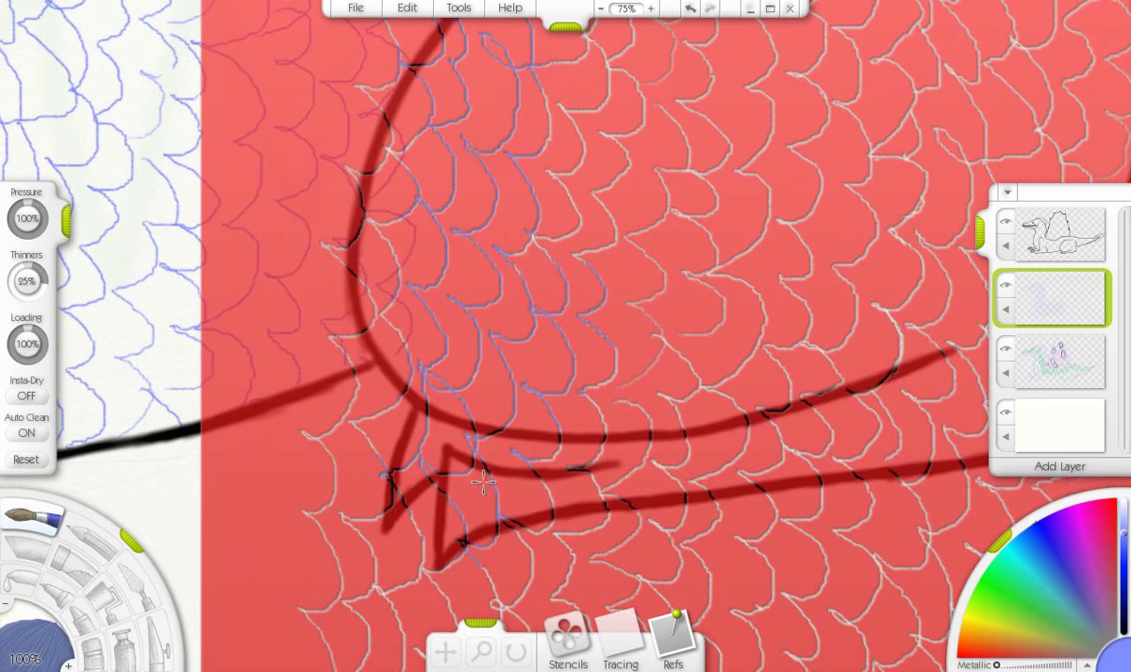
pyautogui.moveTo(570, 439)
pyautogui.mouseDown()
pyautogui.moveTo(653, 410)
pyautogui.moveTo(734, 449)
pyautogui.mouseUp()
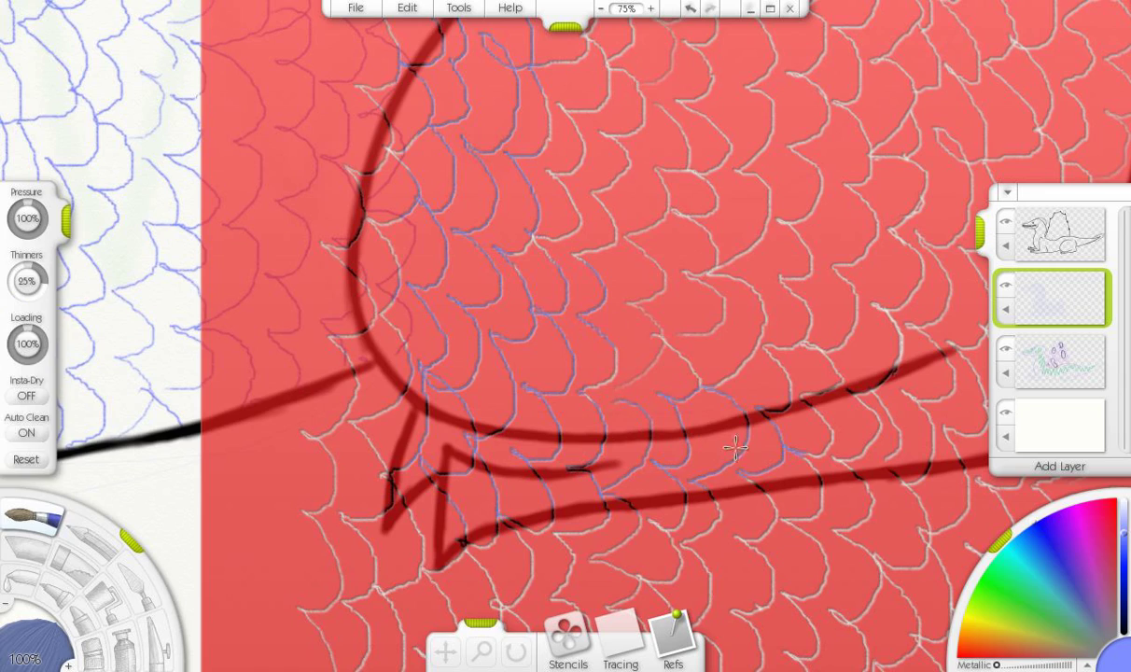
# - Fill the middle and rear of the thigh and the heel with blue scales through the stencil
pyautogui.moveTo(737, 196); pyautogui.dragTo(672, 364)
pyautogui.moveTo(560, 79); pyautogui.dragTo(531, 187)
pyautogui.moveTo(821, 369); pyautogui.dragTo(803, 443)
pyautogui.moveTo(990, 299); pyautogui.dragTo(980, 396)
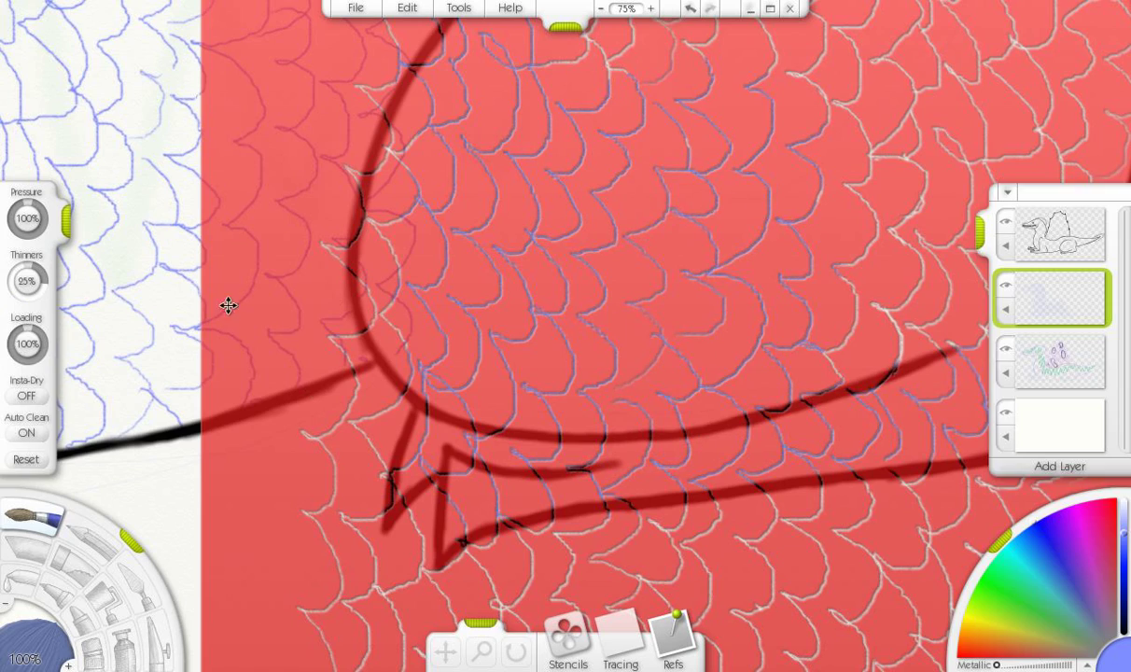
pyautogui.moveTo(229, 305); pyautogui.dragTo(70, 389)
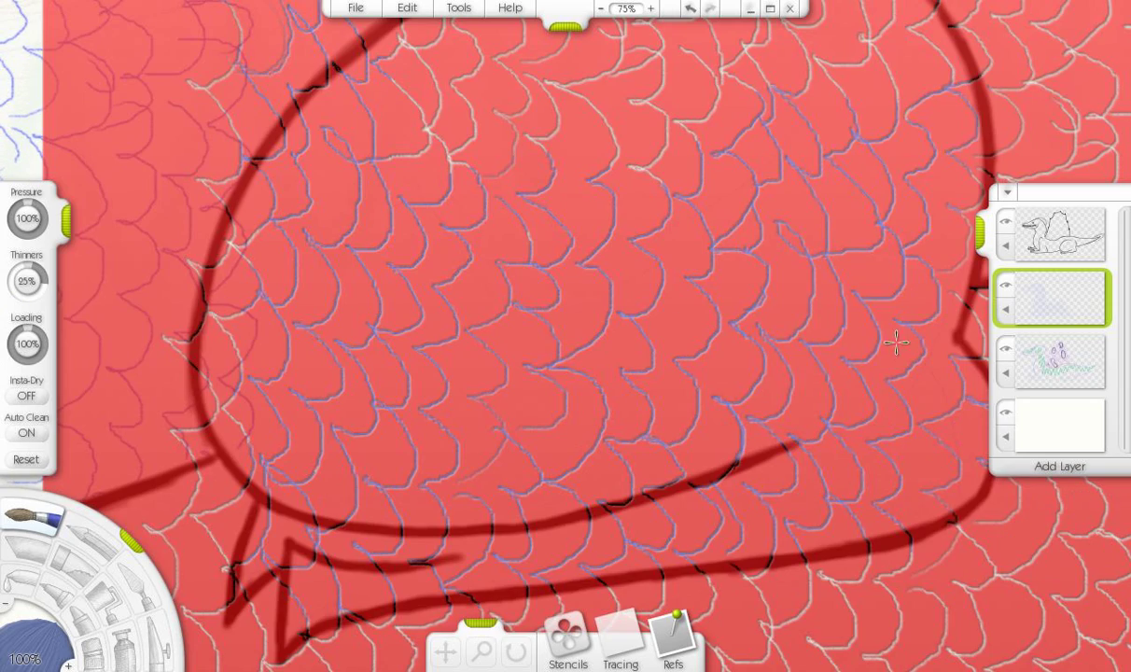
pyautogui.moveTo(896, 343); pyautogui.dragTo(896, 530)
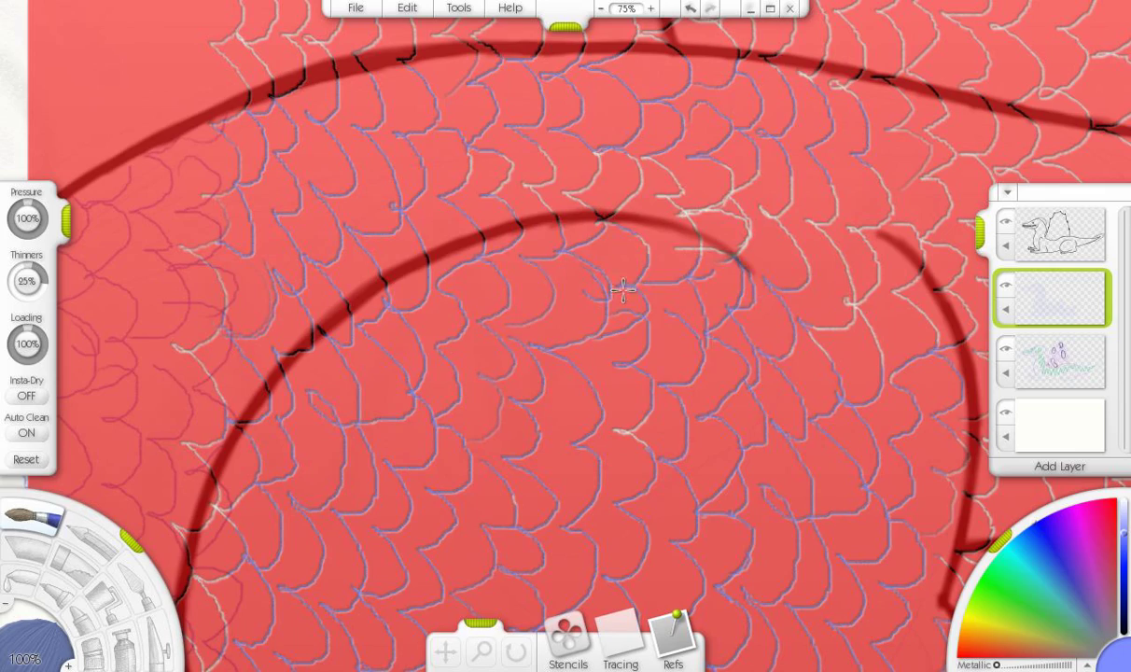
# - Paint blue scales through the stencil over the hip, the top of the thigh and the base of the tail
pyautogui.moveTo(500, 159); pyautogui.dragTo(565, 200)
pyautogui.moveTo(644, 159); pyautogui.dragTo(761, 252)
pyautogui.moveTo(779, 177); pyautogui.dragTo(812, 313)
pyautogui.moveTo(933, 285); pyautogui.dragTo(1036, 420)
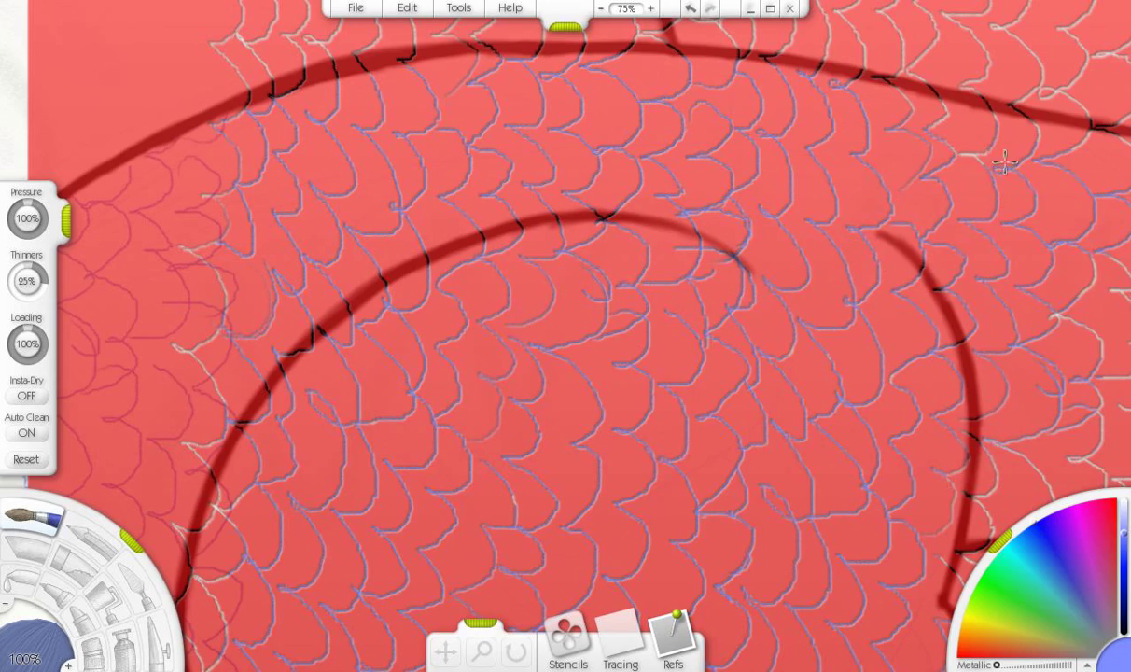
# - Shift the stencil over the tail and fill the tail with blue scales to its tip
pyautogui.scroll(-3, 261, 123)
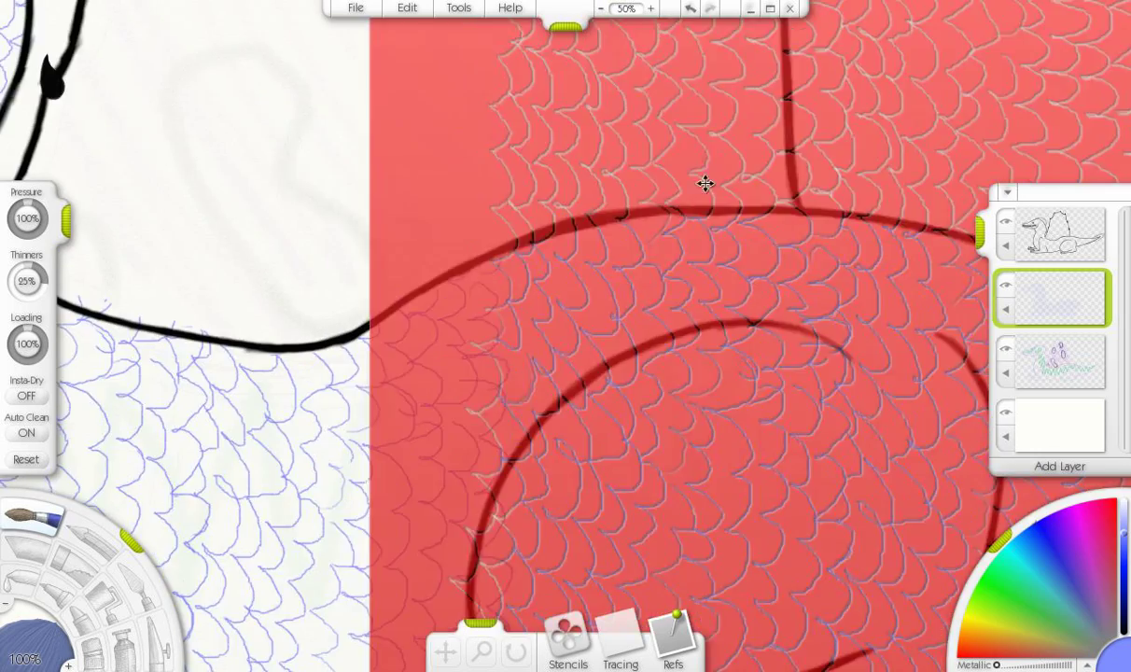
pyautogui.moveTo(705, 184); pyautogui.dragTo(1033, 286)
pyautogui.moveTo(621, 354)
pyautogui.mouseDown()
pyautogui.moveTo(690, 318)
pyautogui.moveTo(681, 410)
pyautogui.moveTo(868, 299)
pyautogui.moveTo(923, 352)
pyautogui.moveTo(616, 399)
pyautogui.mouseUp()
pyautogui.press('n')
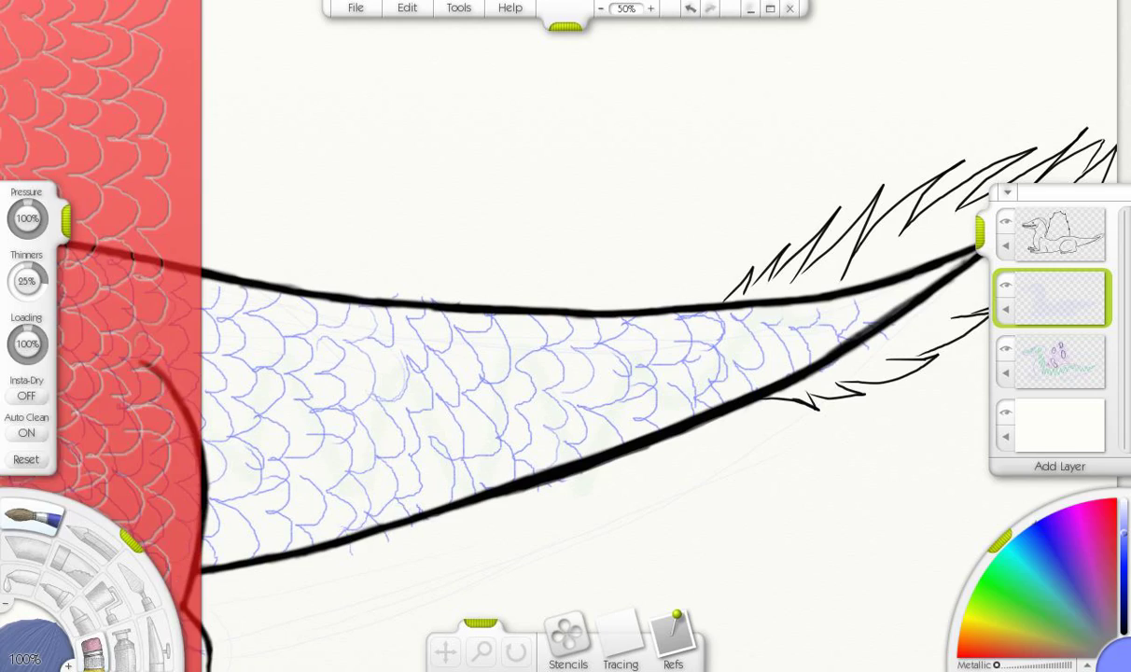
# - Erase the scale lines running into the creature's eye and teeth
pyautogui.scroll(-5, 851, 390)
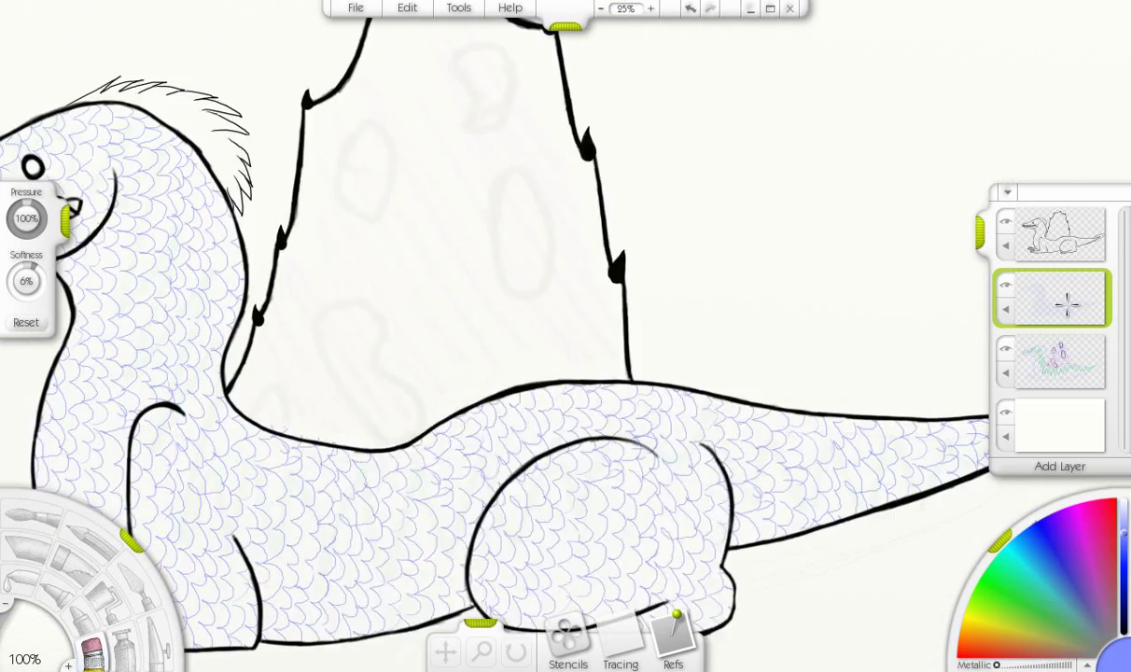
pyautogui.scroll(5, 697, 95)
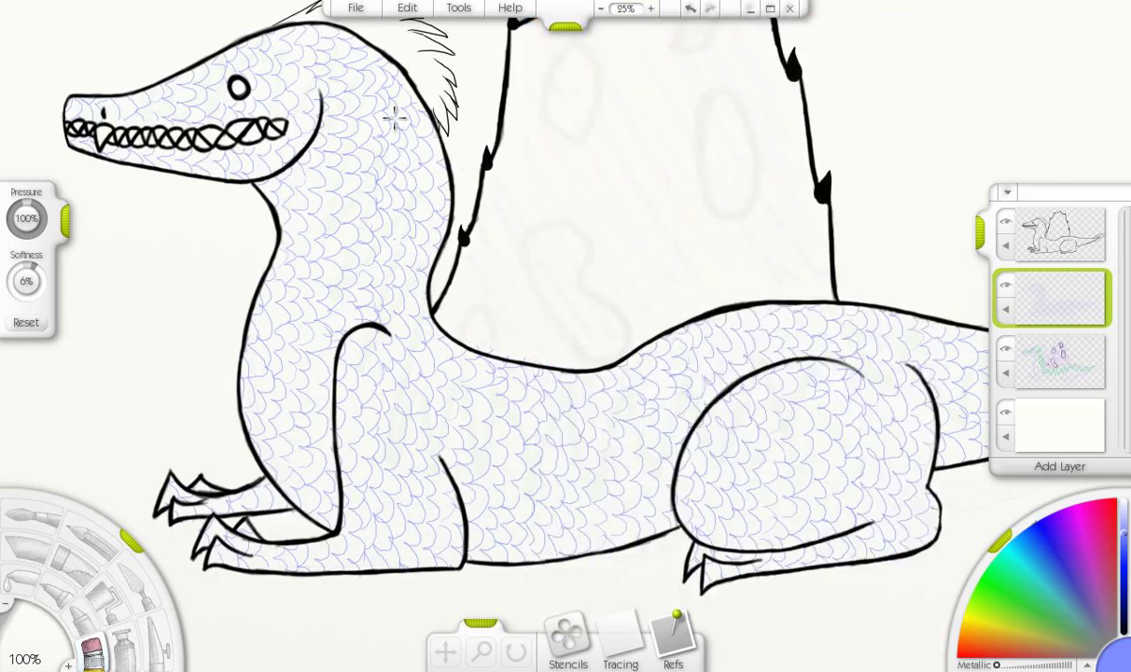
pyautogui.scroll(5, 560, 247)
pyautogui.scroll(2, 497, 229)
pyautogui.press('n')
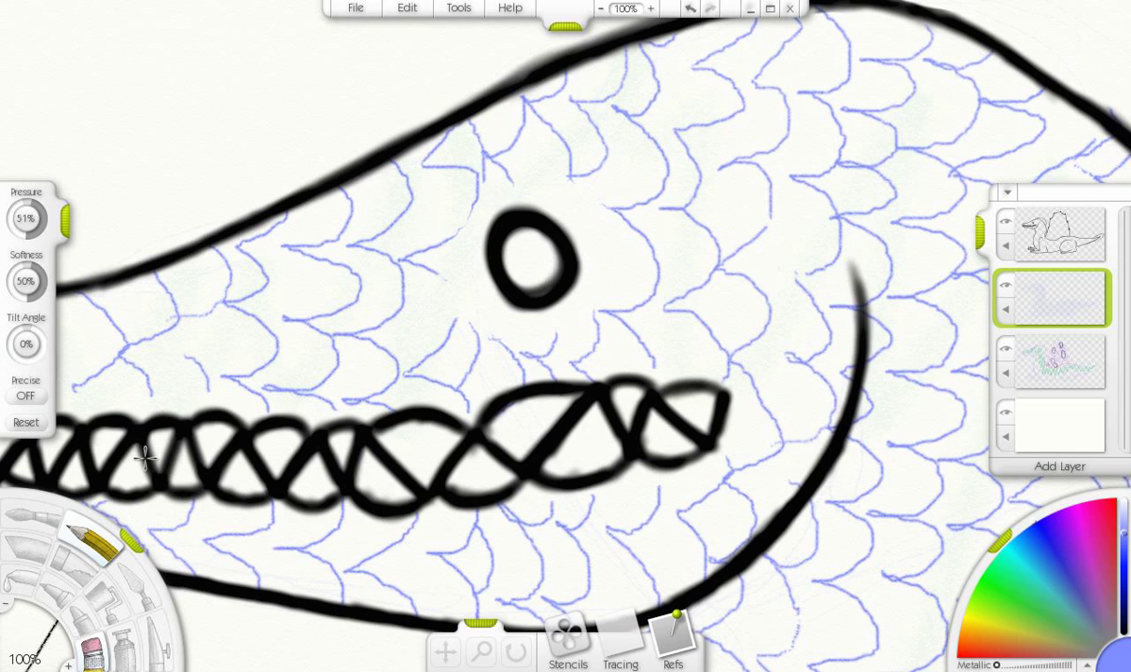
pyautogui.moveTo(504, 196)
pyautogui.mouseDown()
pyautogui.moveTo(575, 176)
pyautogui.moveTo(560, 311)
pyautogui.moveTo(434, 261)
pyautogui.moveTo(415, 210)
pyautogui.moveTo(560, 227)
pyautogui.moveTo(575, 344)
pyautogui.moveTo(466, 278)
pyautogui.moveTo(415, 200)
pyautogui.mouseUp()
pyautogui.hotkey('ctrl', 'z')
pyautogui.hotkey('ctrl', 'z')
# - Clear the scale stencil from the canvas
pyautogui.scroll(-5, 502, 119)
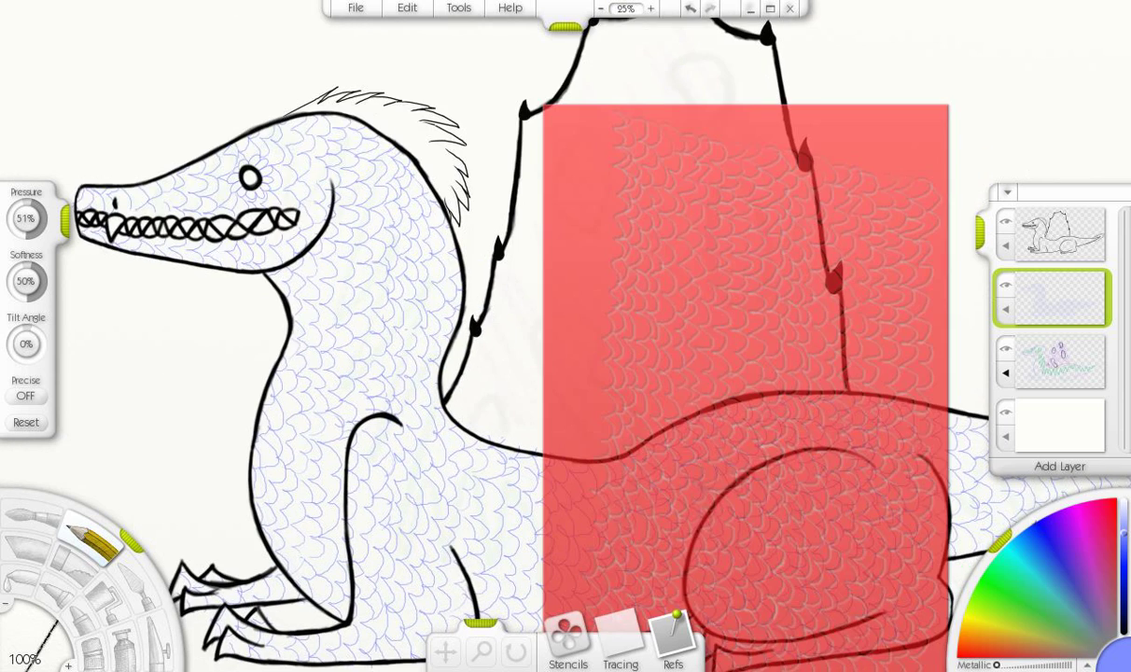
pyautogui.click(459, 7)
pyautogui.click(518, 196)
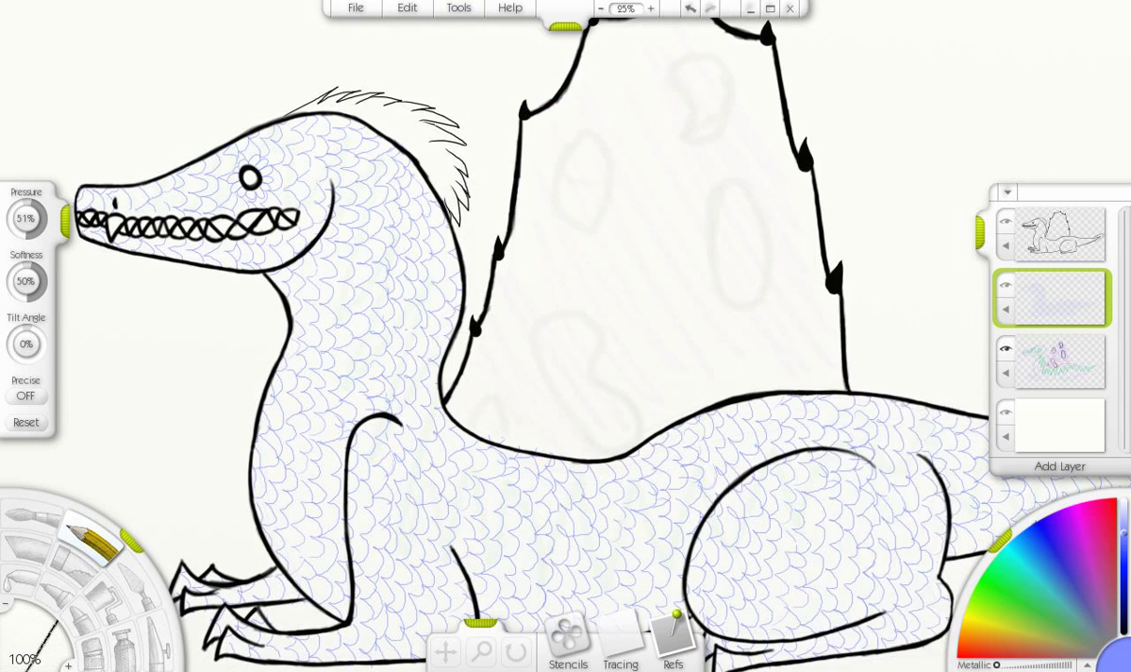
# - Raise the colour sketch layer's opacity to 100% and sample the green of its body markings as the paint colour
pyautogui.click(1006, 309)
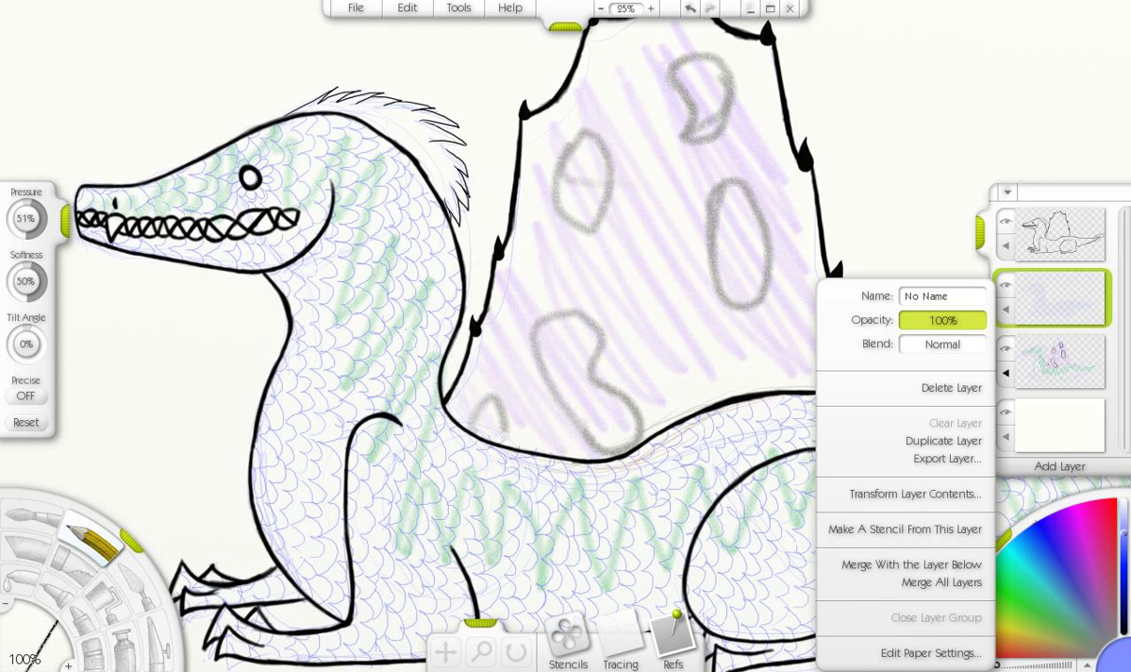
pyautogui.keyDown('alt'); pyautogui.click(379, 252); pyautogui.keyUp('alt')
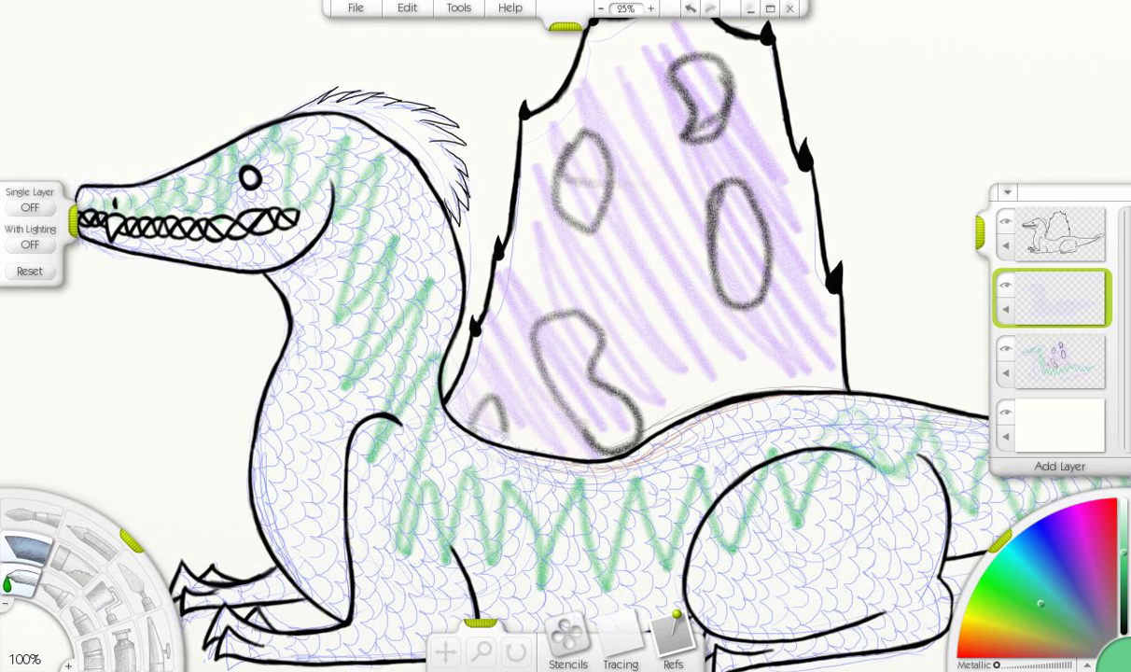
# - Set the colour sketch layer's opacity to 0%, add an empty layer above it and undo a trial brush stroke
pyautogui.click(1005, 372)
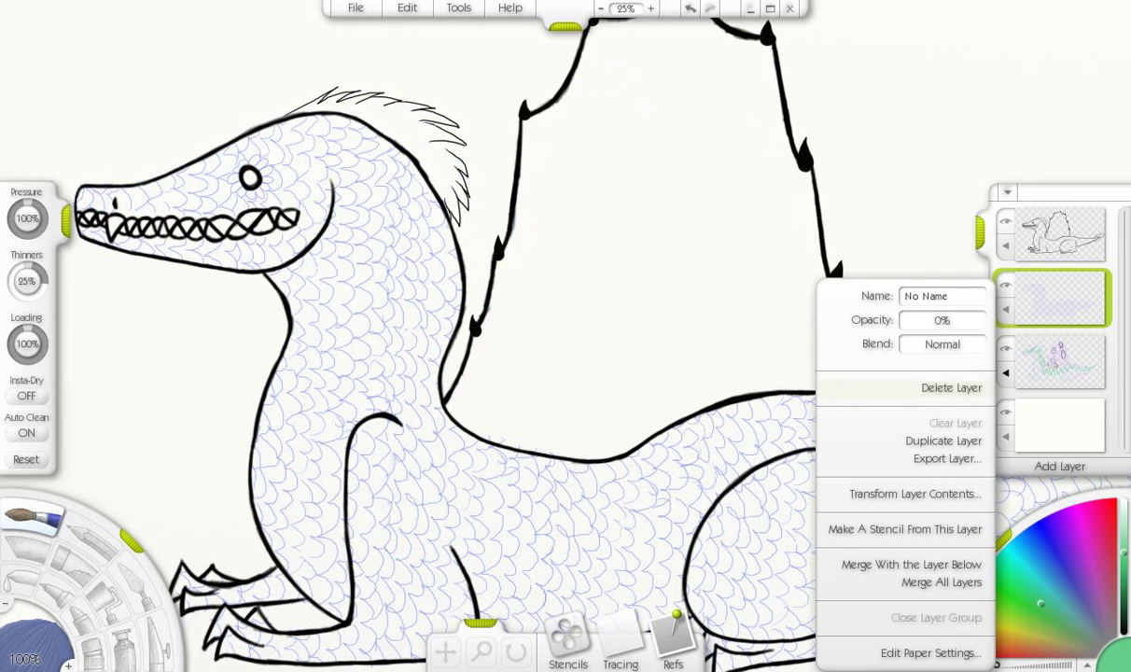
pyautogui.click(1052, 361)
pyautogui.click(1053, 466)
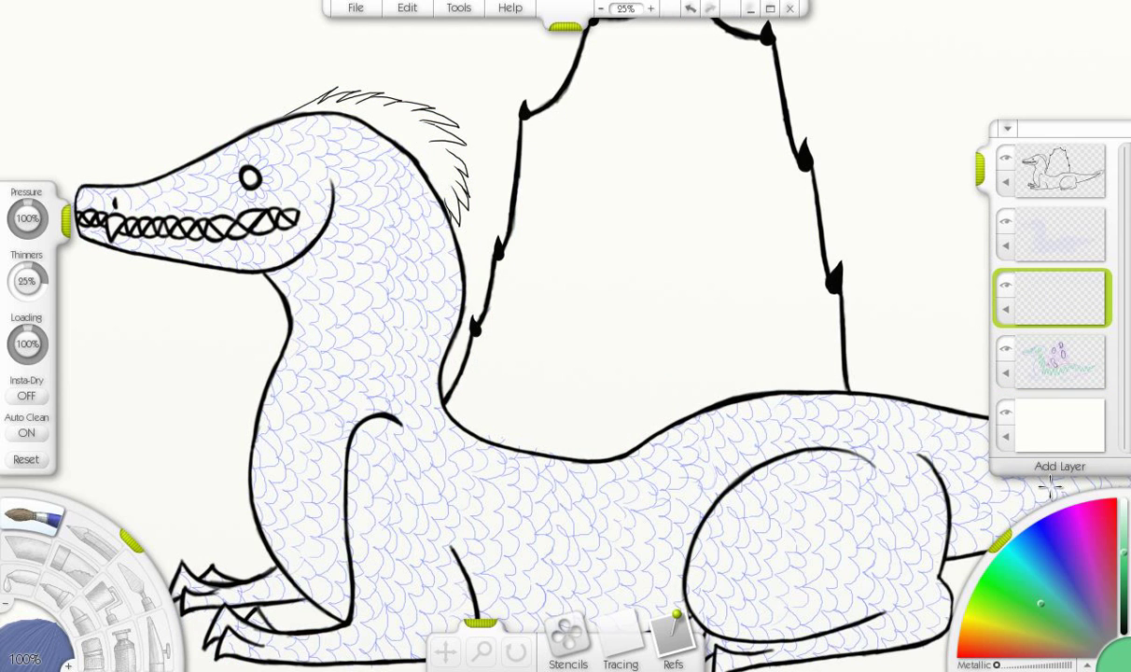
pyautogui.moveTo(357, 283)
pyautogui.mouseDown()
pyautogui.moveTo(304, 422)
pyautogui.moveTo(336, 572)
pyautogui.moveTo(308, 560)
pyautogui.moveTo(273, 507)
pyautogui.moveTo(263, 457)
pyautogui.mouseUp()
pyautogui.hotkey('ctrl', 'z')
# - Make a stencil from the upper scale layer and undo a trial stroke over the neck
pyautogui.click(1005, 308)
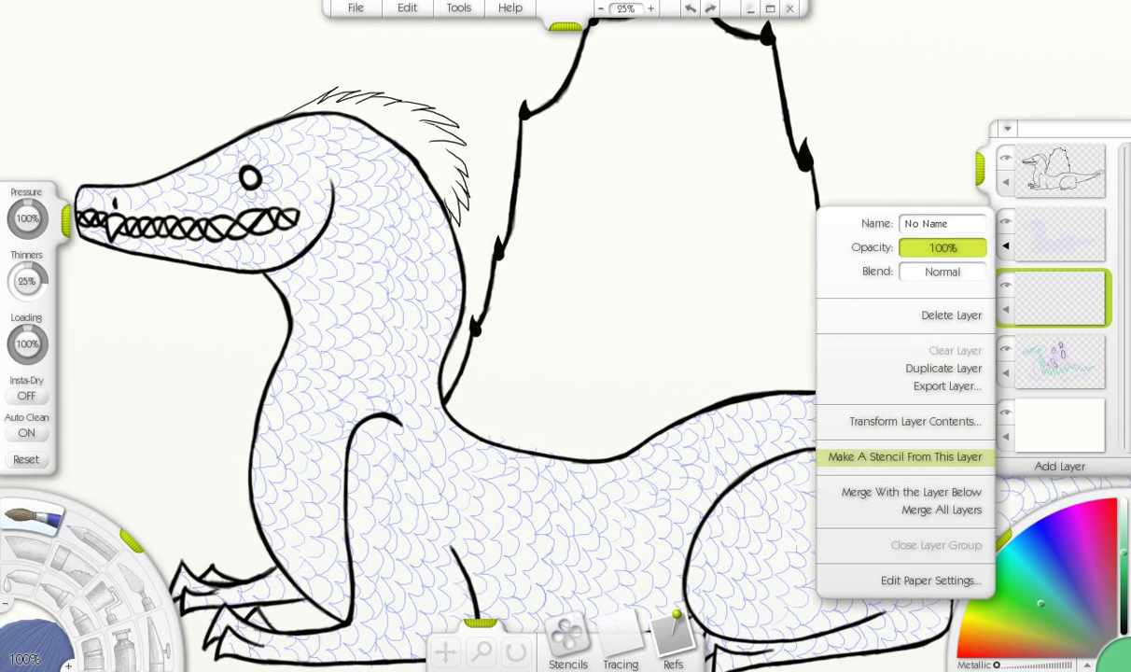
pyautogui.click(899, 455)
pyautogui.scroll(-3, 255, 527)
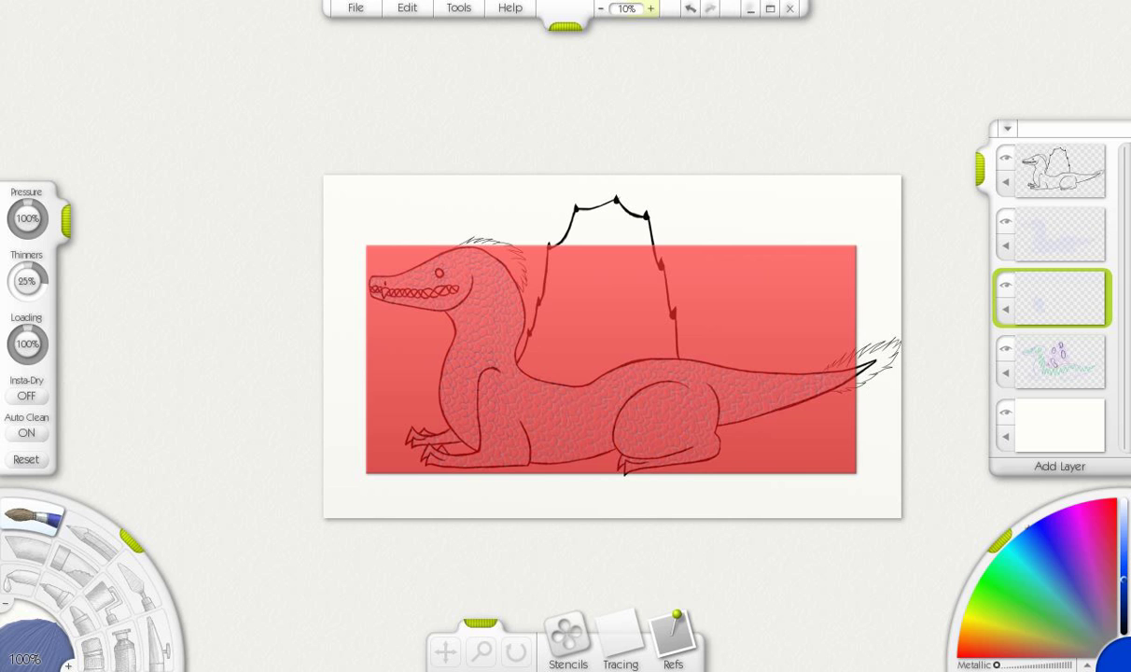
pyautogui.scroll(3, 93, 193)
pyautogui.press('e')
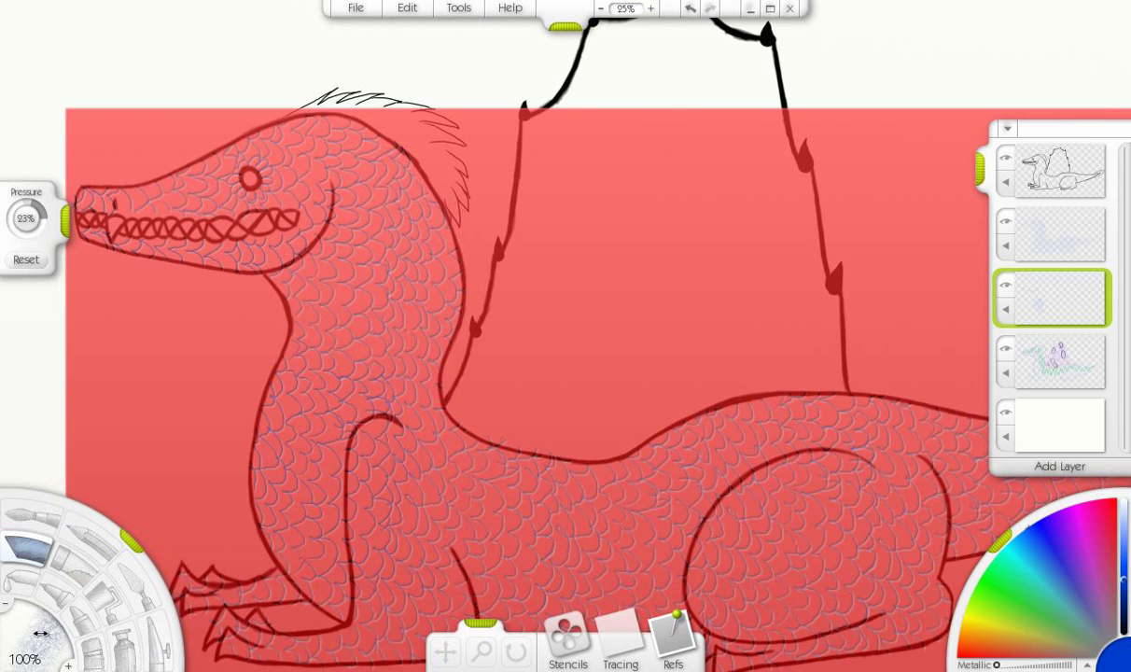
pyautogui.moveTo(457, 152); pyautogui.dragTo(428, 326)
pyautogui.hotkey('ctrl', 'z')
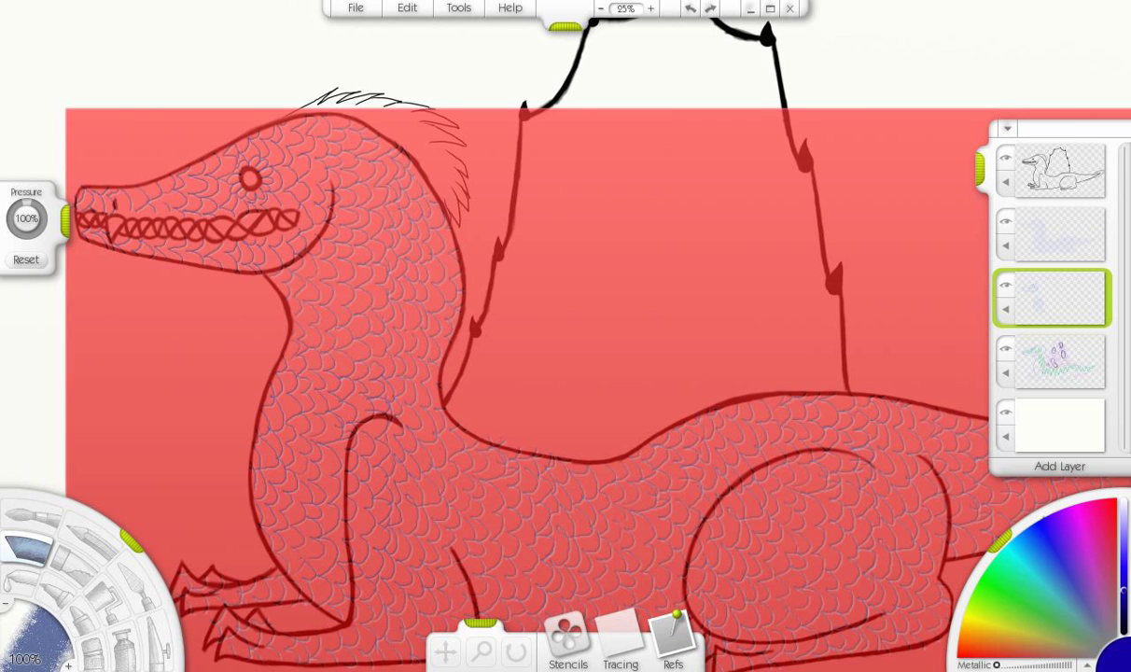
# - Darken the scale lines on the head, neck, front legs and chest with dark blue through the stencil
pyautogui.press('t')
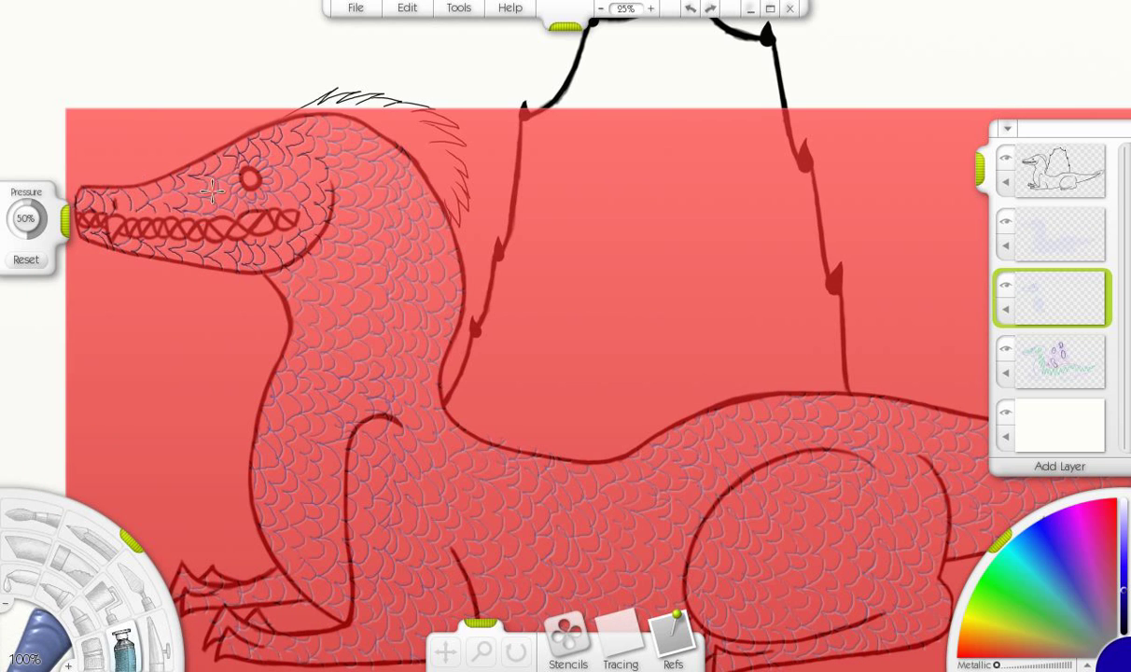
pyautogui.moveTo(308, 323)
pyautogui.mouseDown()
pyautogui.moveTo(329, 291)
pyautogui.moveTo(262, 499)
pyautogui.moveTo(340, 401)
pyautogui.moveTo(300, 411)
pyautogui.moveTo(386, 367)
pyautogui.moveTo(426, 409)
pyautogui.moveTo(438, 364)
pyautogui.moveTo(301, 129)
pyautogui.mouseUp()
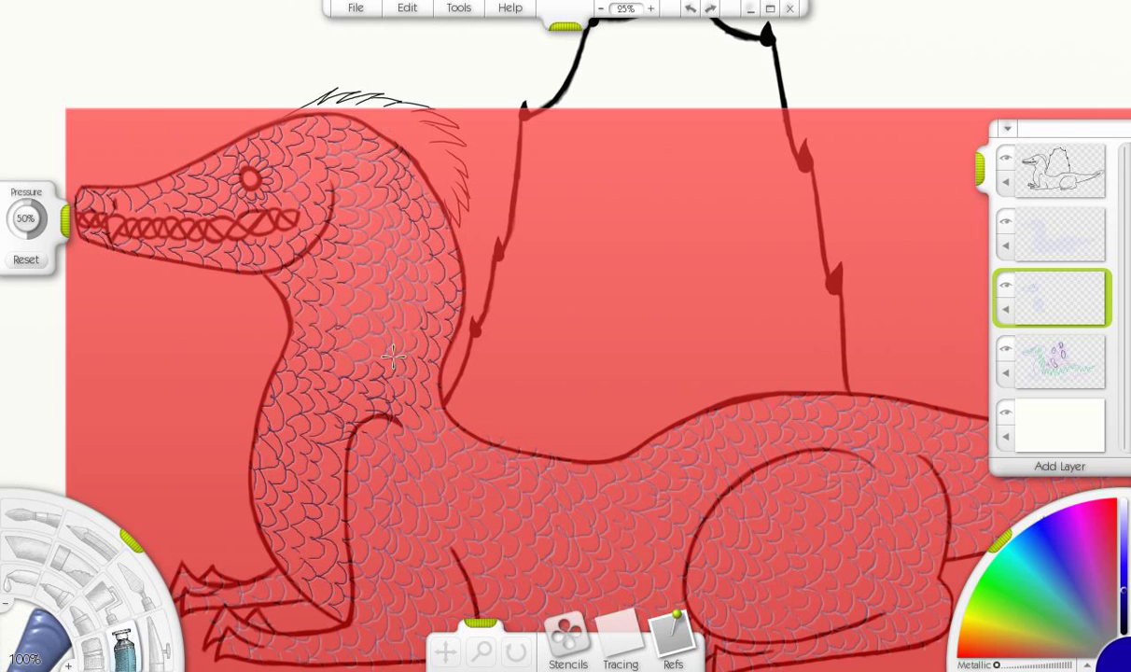
pyautogui.moveTo(393, 356); pyautogui.dragTo(317, 300)
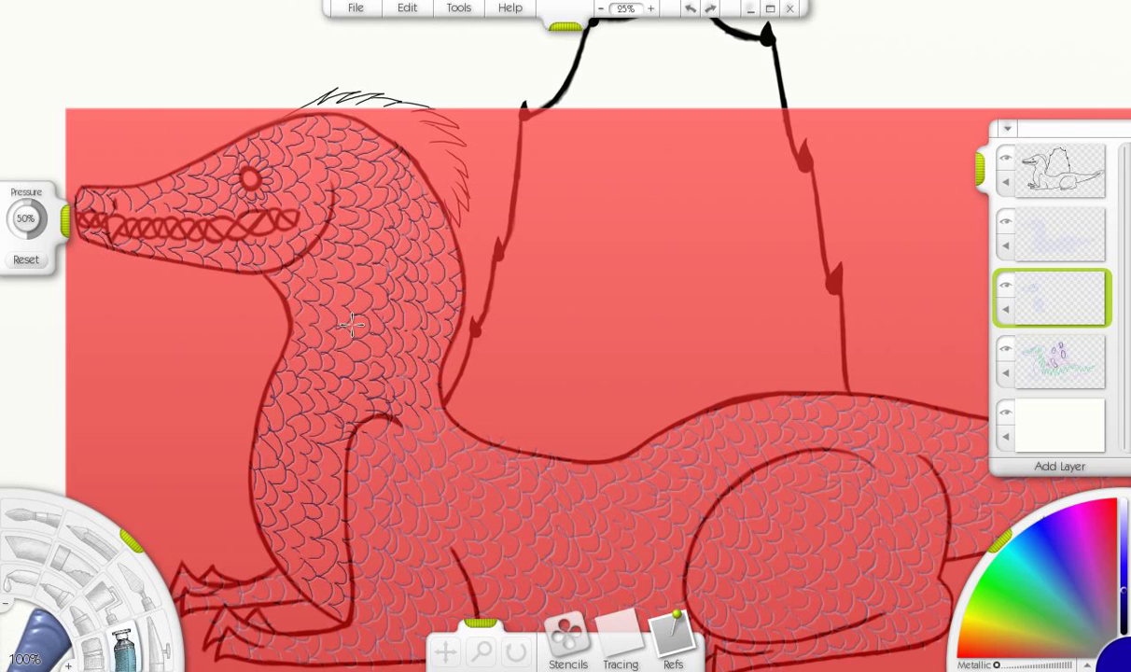
pyautogui.moveTo(214, 598)
pyautogui.mouseDown()
pyautogui.moveTo(228, 566)
pyautogui.moveTo(292, 651)
pyautogui.moveTo(429, 649)
pyautogui.moveTo(437, 565)
pyautogui.moveTo(377, 650)
pyautogui.moveTo(460, 577)
pyautogui.moveTo(377, 546)
pyautogui.mouseUp()
pyautogui.moveTo(368, 616)
pyautogui.mouseDown()
pyautogui.moveTo(426, 416)
pyautogui.moveTo(389, 505)
pyautogui.moveTo(395, 421)
pyautogui.moveTo(775, 405)
pyautogui.moveTo(538, 616)
pyautogui.moveTo(662, 607)
pyautogui.mouseUp()
pyautogui.moveTo(427, 468)
pyautogui.mouseDown()
pyautogui.moveTo(527, 549)
pyautogui.moveTo(484, 561)
pyautogui.mouseUp()
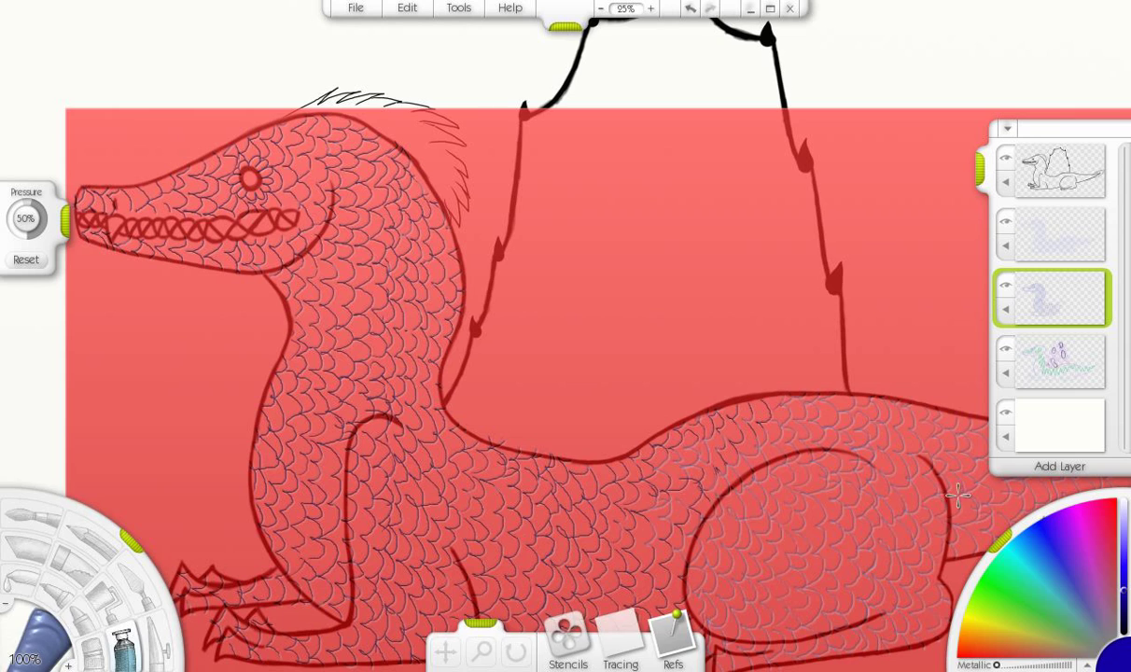
# - Darken the scale lines on the hind leg and along the tail with the same dark blue
pyautogui.moveTo(908, 593); pyautogui.dragTo(757, 650)
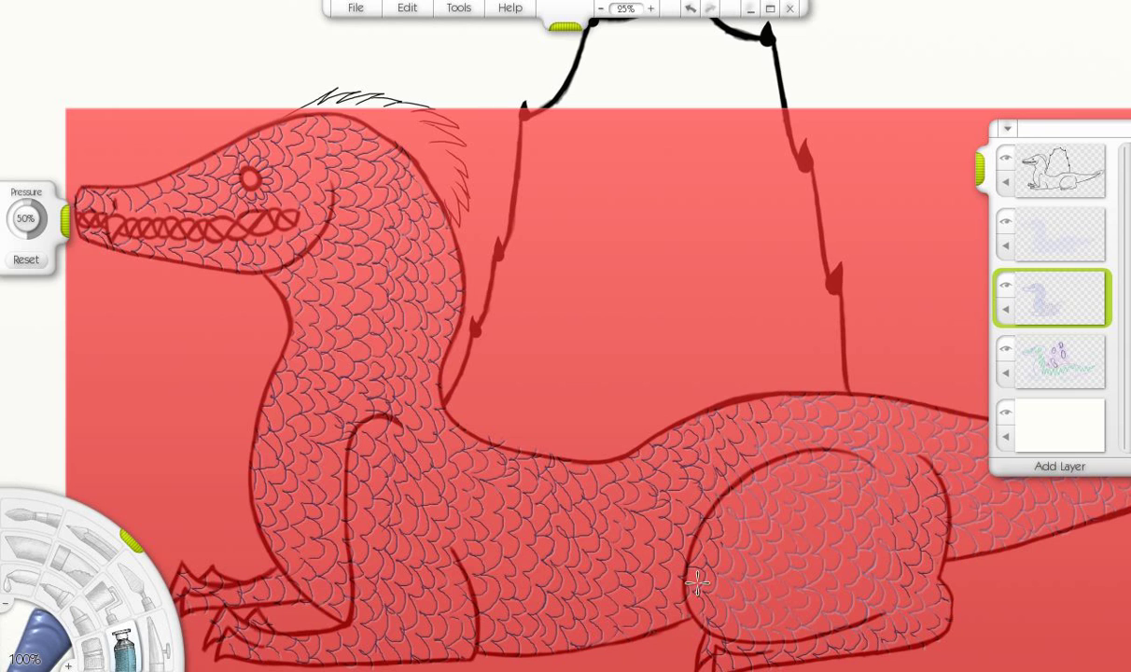
pyautogui.moveTo(698, 582)
pyautogui.mouseDown()
pyautogui.moveTo(762, 488)
pyautogui.moveTo(746, 412)
pyautogui.moveTo(765, 627)
pyautogui.moveTo(826, 384)
pyautogui.moveTo(851, 612)
pyautogui.moveTo(871, 394)
pyautogui.moveTo(911, 591)
pyautogui.mouseUp()
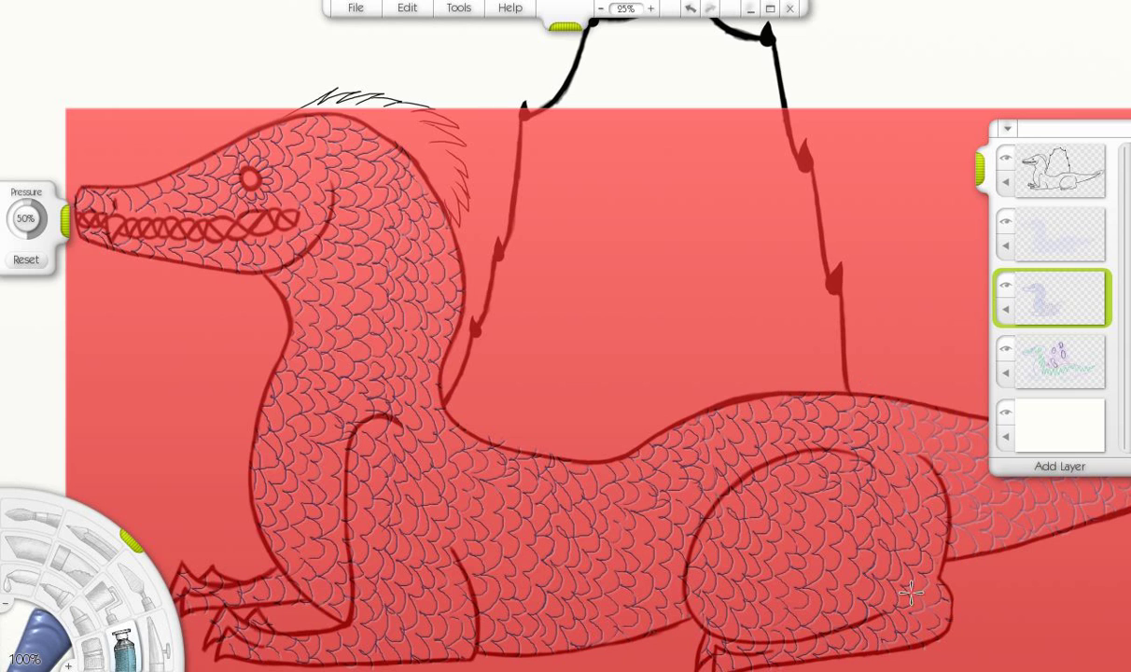
pyautogui.moveTo(922, 422)
pyautogui.mouseDown()
pyautogui.moveTo(954, 521)
pyautogui.moveTo(1064, 438)
pyautogui.moveTo(1033, 441)
pyautogui.mouseUp()
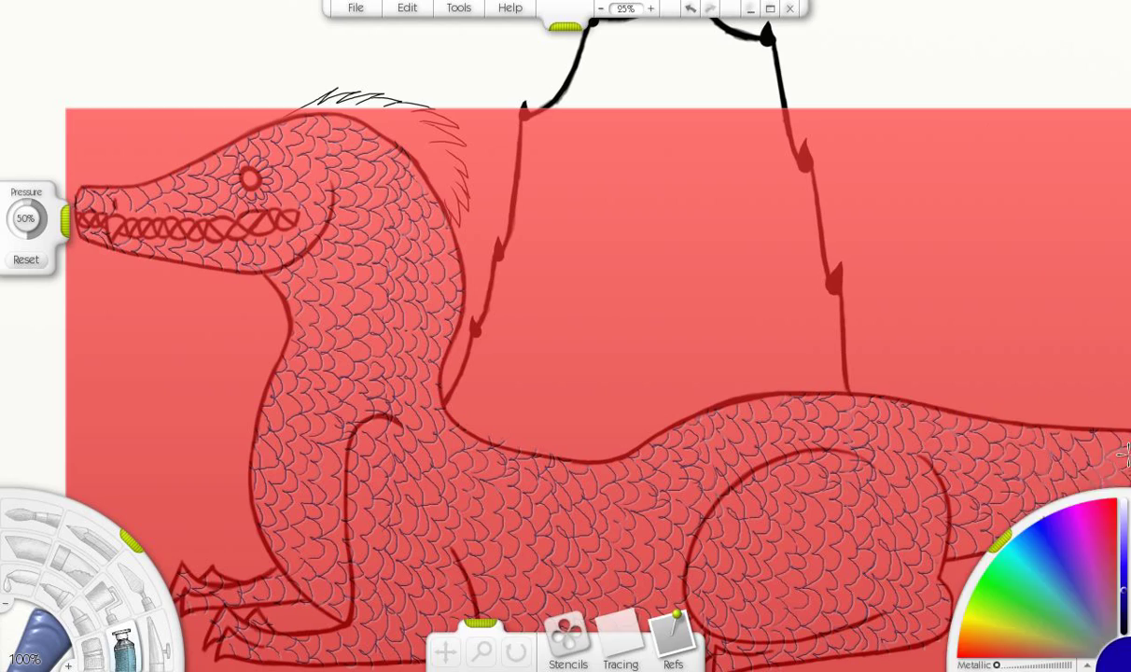
pyautogui.scroll(-3, 740, 518)
pyautogui.scroll(3, 670, 476)
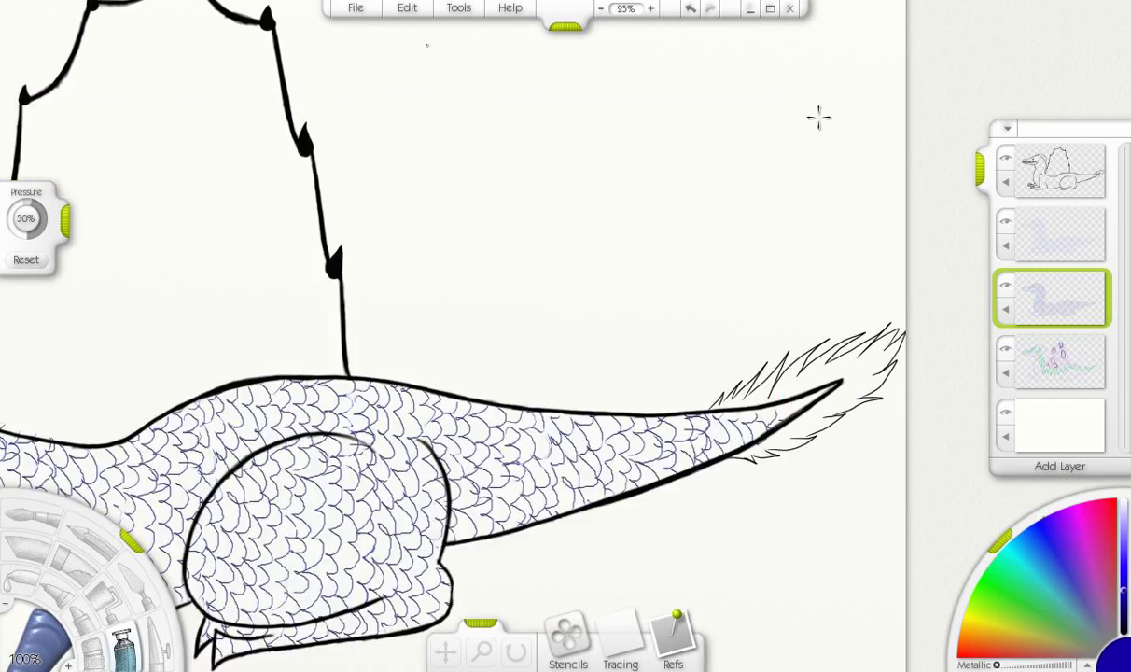
pyautogui.moveTo(817, 116); pyautogui.dragTo(1007, 125)
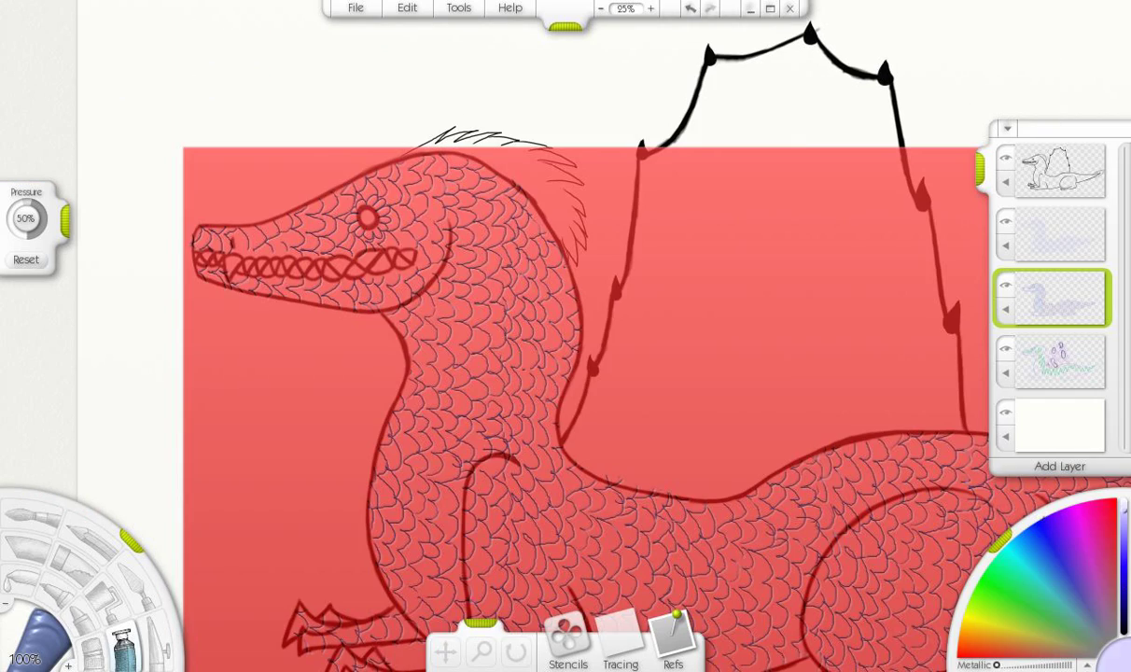
# - Recolour the ring of scales around the eye dark green through the stencil
pyautogui.click(1055, 619)
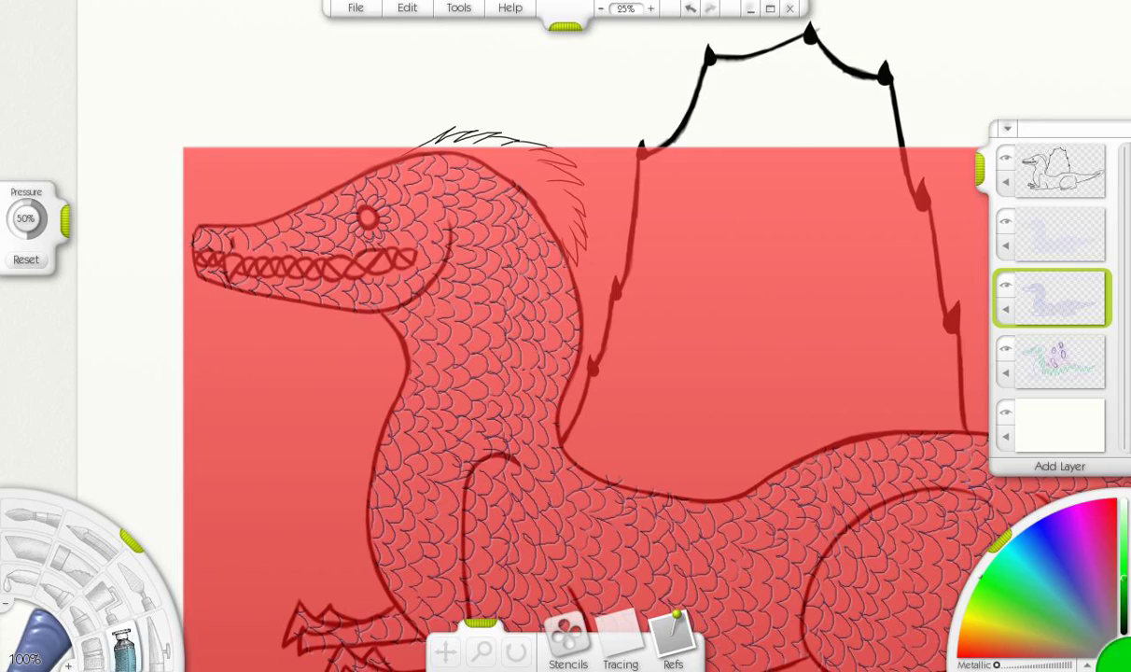
pyautogui.scroll(3, 511, 133)
pyautogui.scroll(-4, 494, 178)
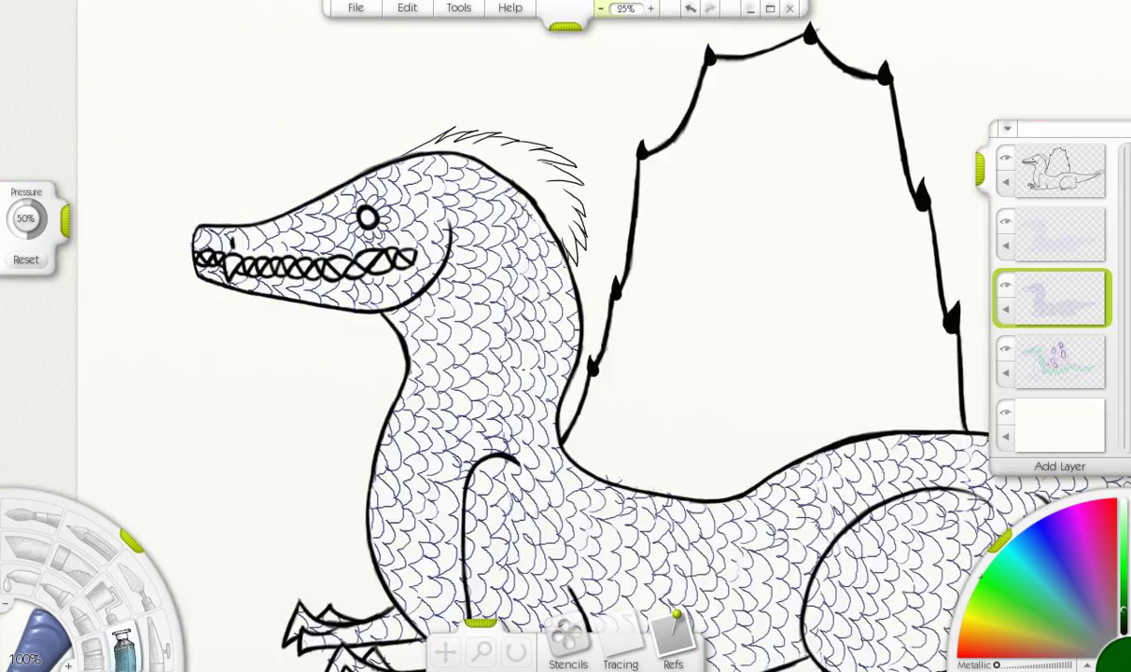
pyautogui.scroll(1, 475, 222)
pyautogui.click(650, 8)
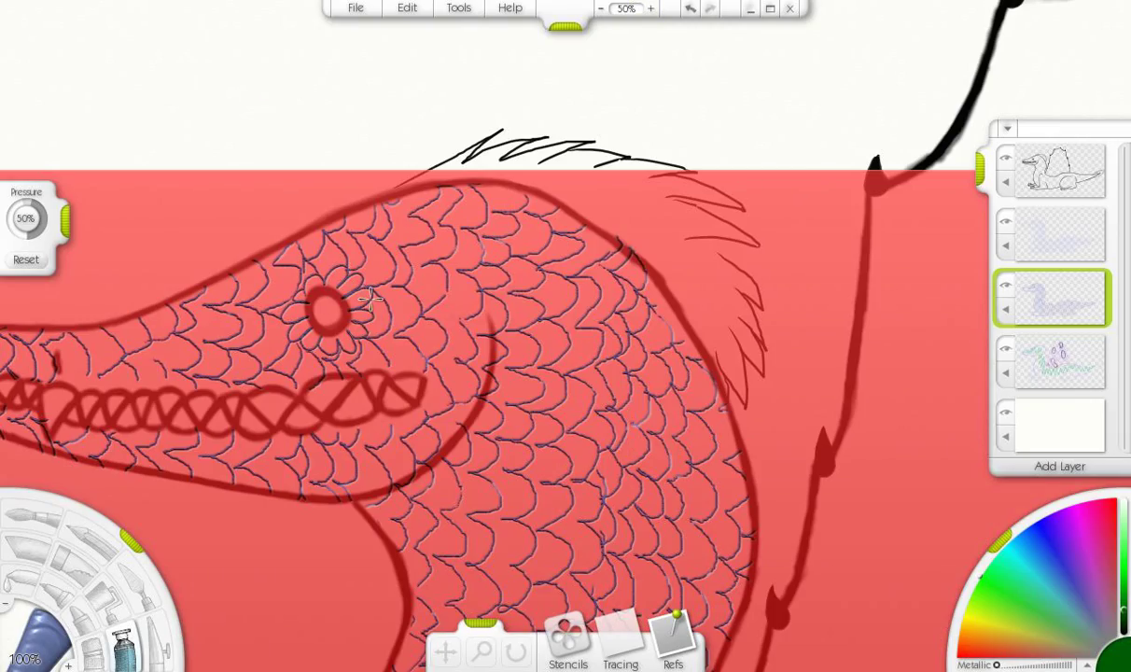
pyautogui.hotkey('alt', ']')
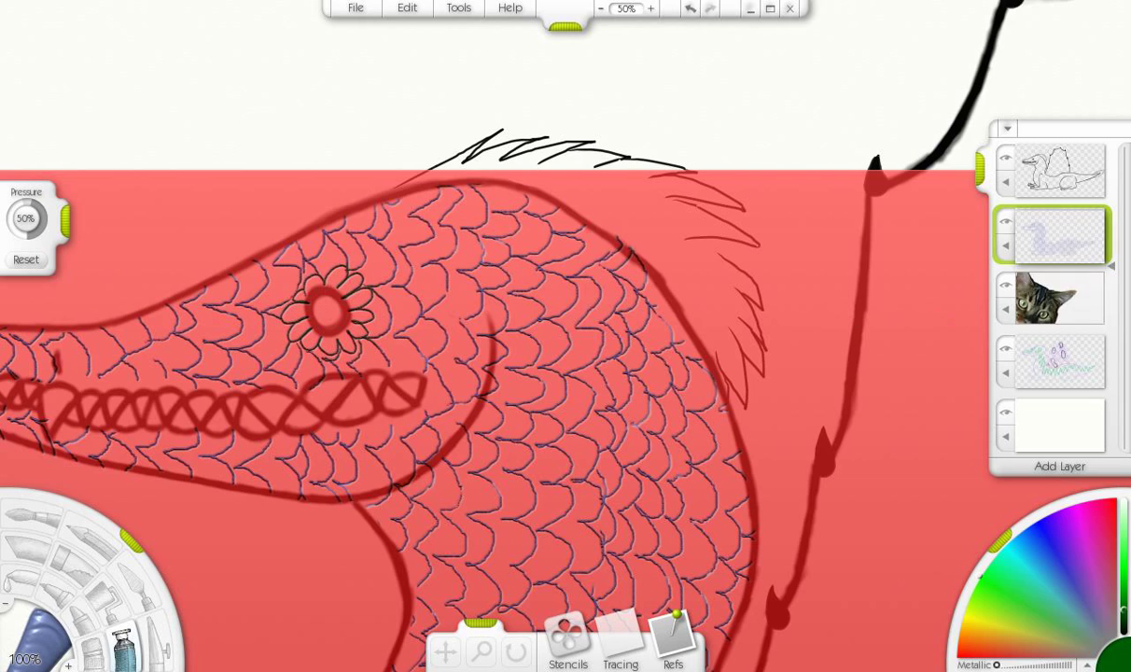
# - Tint the scale lines along the lower jaw and front of the throat light cyan through the stencil
pyautogui.hotkey('ctrl', '-')
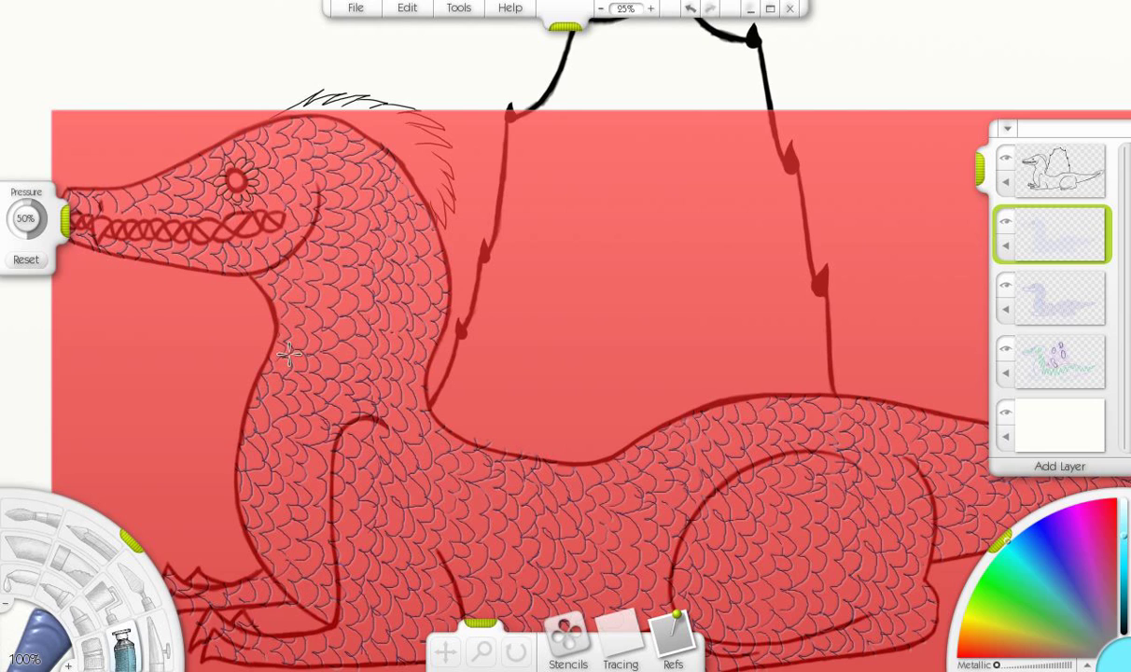
pyautogui.press('o')
pyautogui.press('e')
pyautogui.hotkey('ctrl', 'Down')
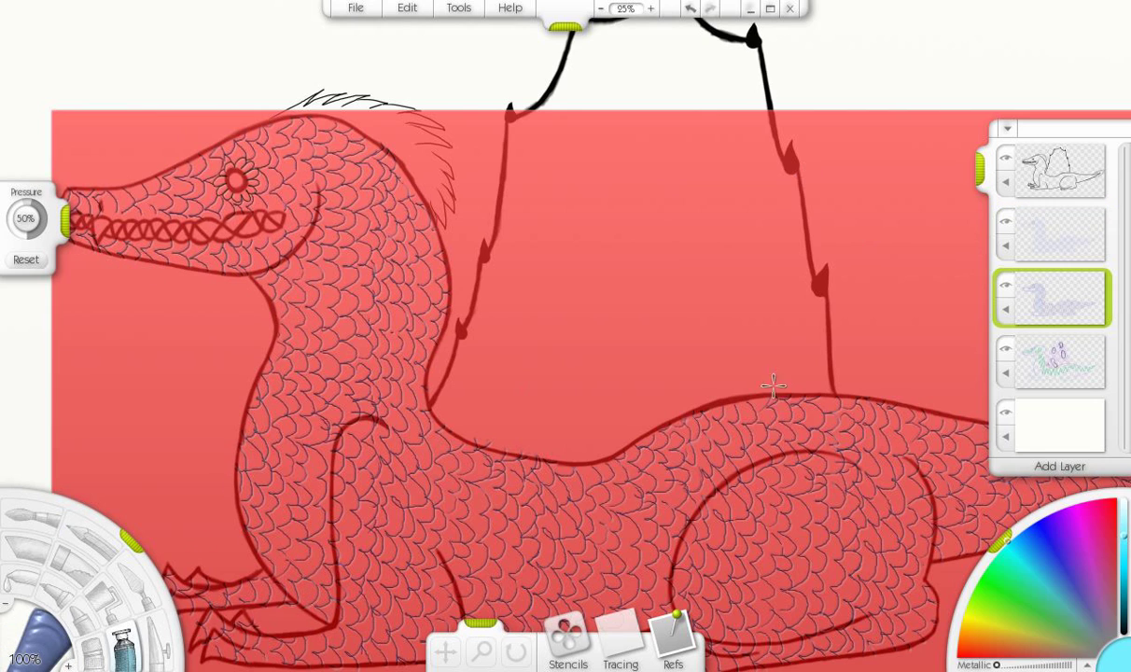
pyautogui.scroll(-3, 758, 280)
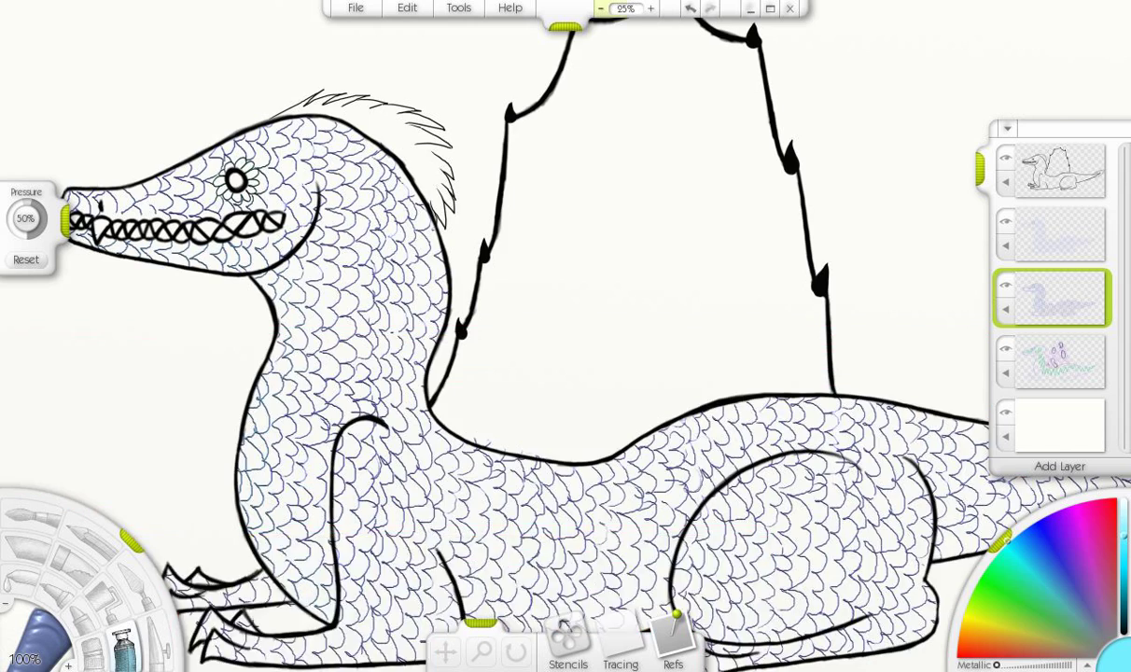
pyautogui.scroll(3, 588, 96)
pyautogui.press('e')
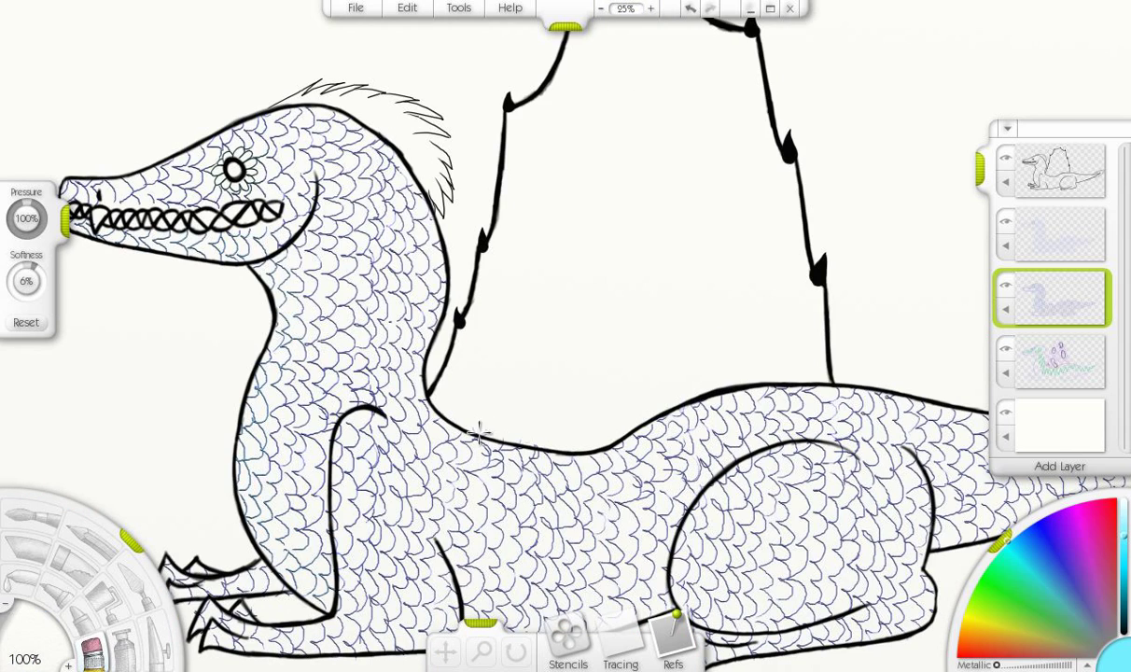
pyautogui.hotkey('ctrl', 'Up')
pyautogui.hotkey('ctrl', 'Down')
pyautogui.scroll(-3, 903, 137)
pyautogui.scroll(3, 523, 170)
# - Reveal the colour sketch layer, sample its green body marking as the paint colour and set the layer's opacity back to 0%
pyautogui.hotkey('ctrl', 'Down')
pyautogui.click(1053, 361)
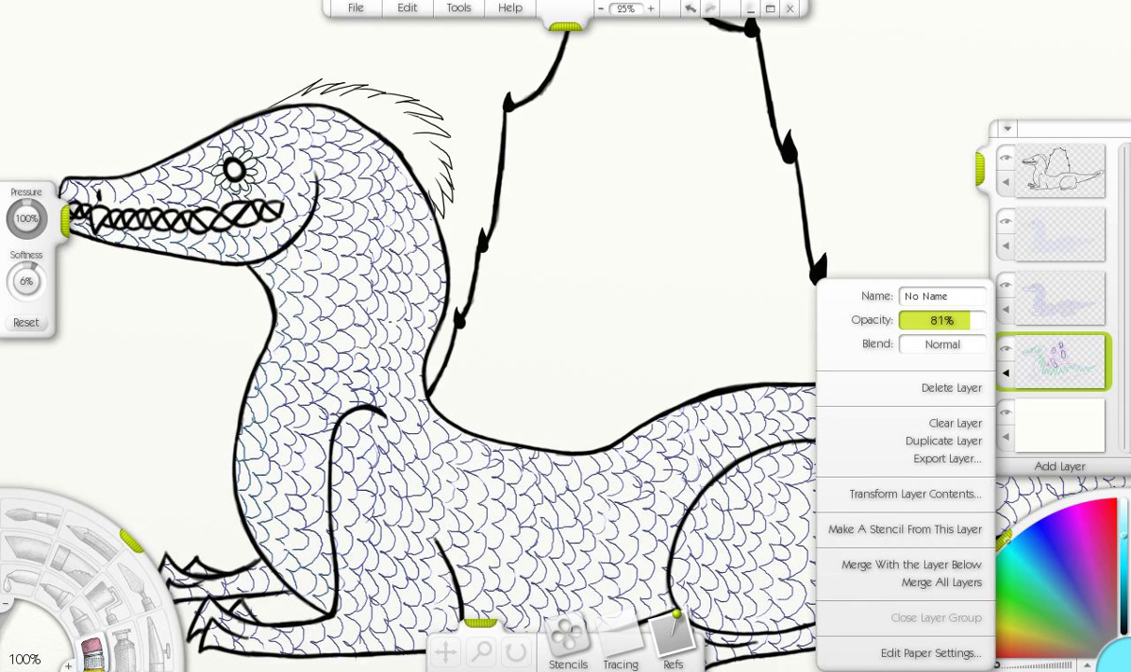
pyautogui.press('Escape')
pyautogui.keyDown('alt'); pyautogui.click(750, 313); pyautogui.keyUp('alt')
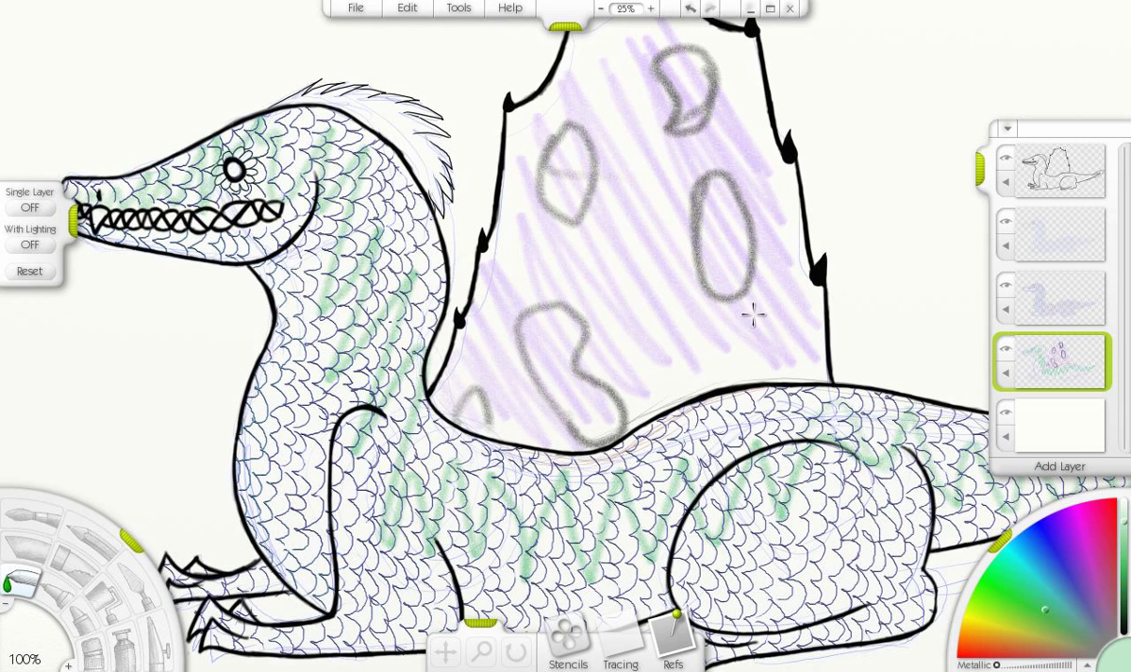
pyautogui.click(1052, 361)
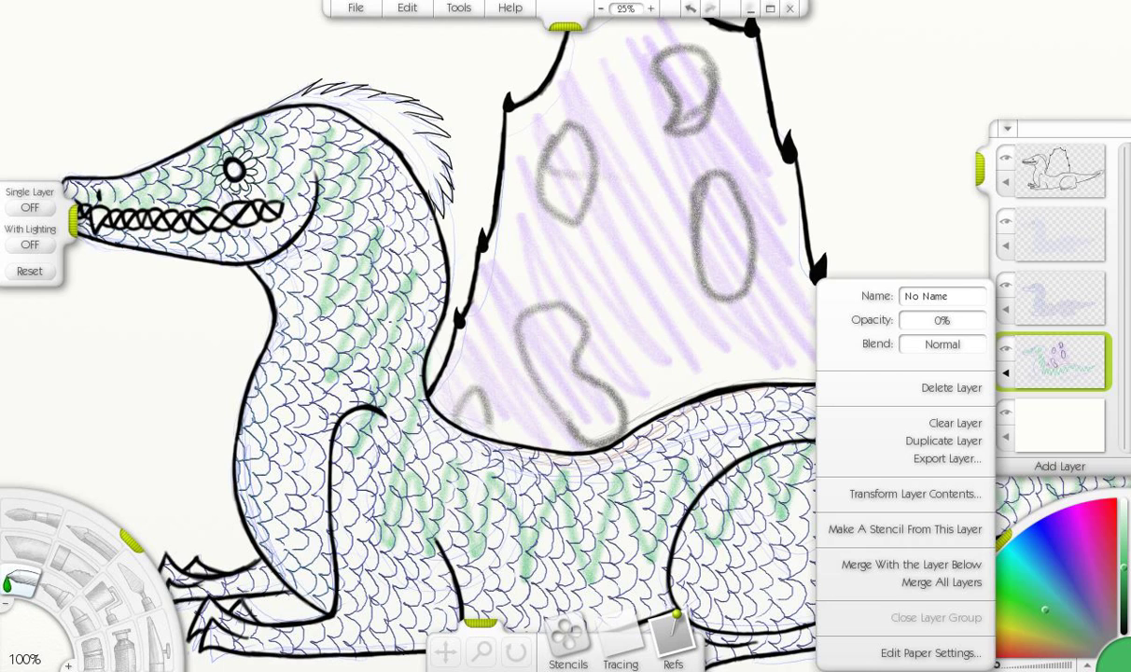
pyautogui.press('Escape')
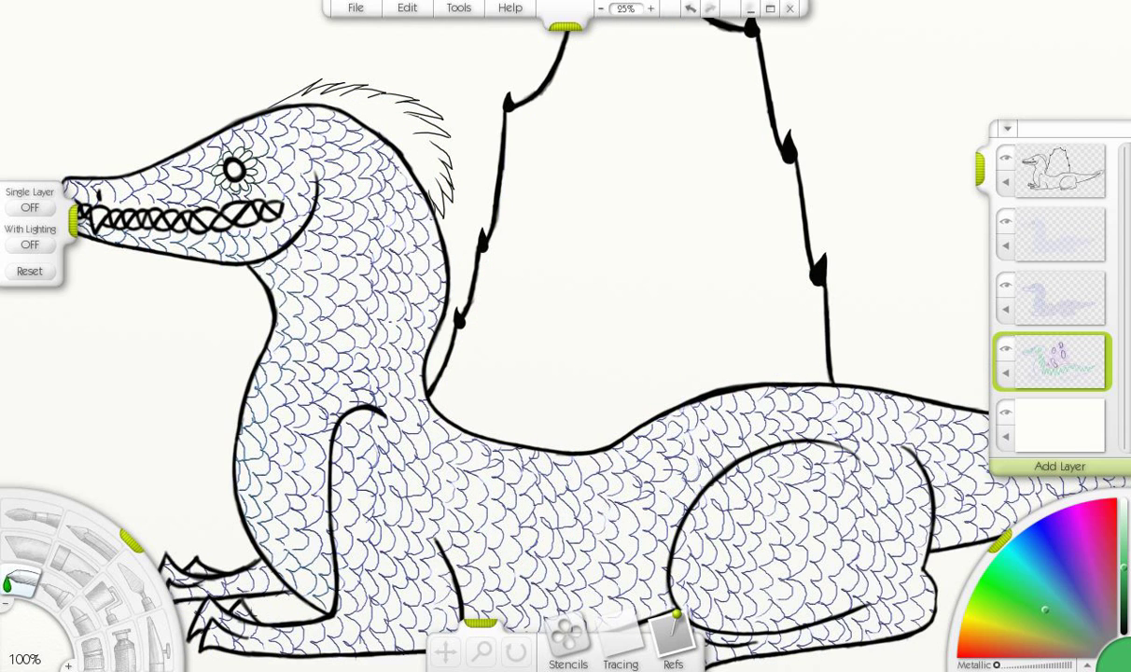
# - Add a layer above the colour sketch and paint green along the front of the throat and chest and around the eye
pyautogui.hotkey('ctrl', 'shift', 'n')
pyautogui.press('a')
pyautogui.moveTo(272, 437); pyautogui.dragTo(337, 599)
pyautogui.moveTo(246, 437)
pyautogui.mouseDown()
pyautogui.moveTo(285, 308)
pyautogui.moveTo(280, 273)
pyautogui.mouseUp()
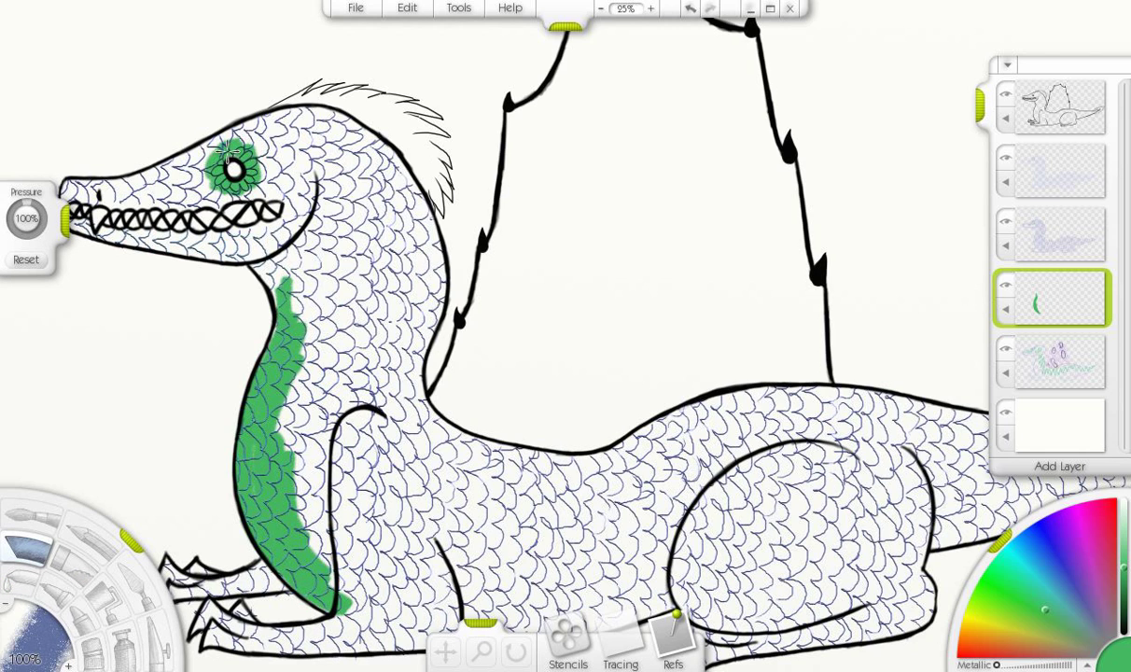
pyautogui.moveTo(228, 149)
pyautogui.mouseDown()
pyautogui.moveTo(273, 107)
pyautogui.moveTo(224, 186)
pyautogui.mouseUp()
pyautogui.press('e')
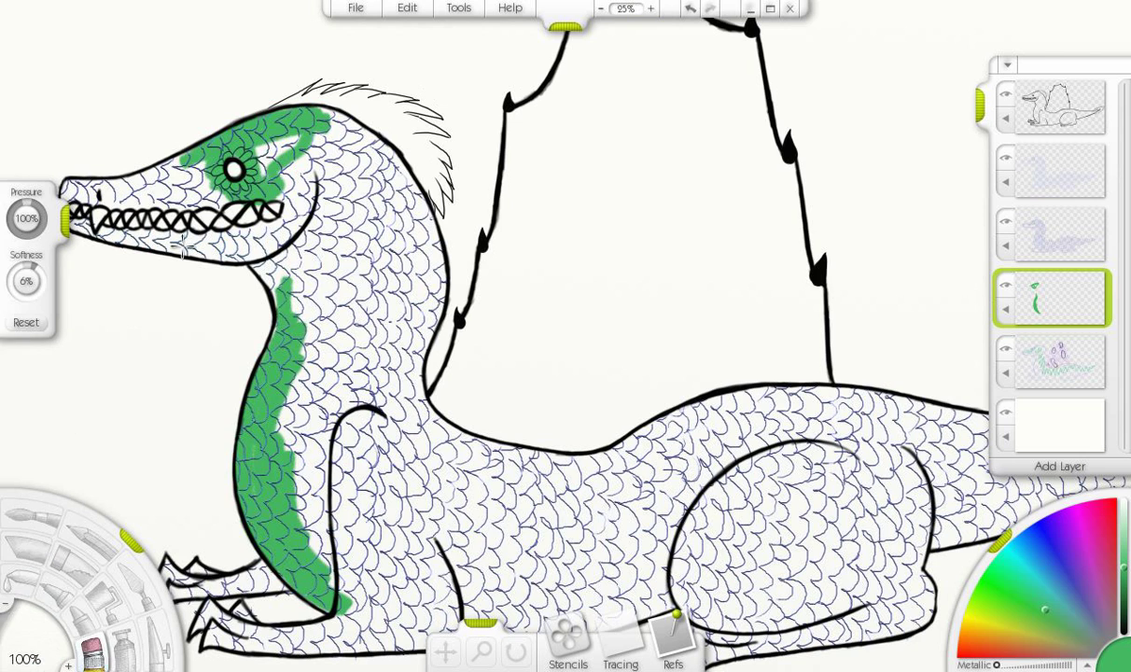
# - Extend the green over the snout, upper head, back of the jaw and upper neck
pyautogui.press('a')
pyautogui.scroll(2, 182, 248)
pyautogui.moveTo(250, 250)
pyautogui.mouseDown()
pyautogui.moveTo(297, 269)
pyautogui.moveTo(321, 266)
pyautogui.moveTo(298, 250)
pyautogui.moveTo(354, 248)
pyautogui.moveTo(382, 272)
pyautogui.moveTo(511, 290)
pyautogui.moveTo(578, 287)
pyautogui.moveTo(427, 270)
pyautogui.moveTo(673, 248)
pyautogui.moveTo(728, 260)
pyautogui.moveTo(657, 190)
pyautogui.moveTo(670, 347)
pyautogui.moveTo(596, 349)
pyautogui.moveTo(711, 336)
pyautogui.moveTo(747, 267)
pyautogui.moveTo(719, 290)
pyautogui.moveTo(751, 183)
pyautogui.moveTo(831, 121)
pyautogui.moveTo(672, 430)
pyautogui.mouseUp()
pyautogui.moveTo(701, 585)
pyautogui.mouseDown()
pyautogui.moveTo(462, 470)
pyautogui.moveTo(522, 130)
pyautogui.moveTo(879, 304)
pyautogui.mouseUp()
# - Make a stencil from the upper scale layer, recolour the scales around the eye pale yellow and hide the stencil
pyautogui.click(1005, 182)
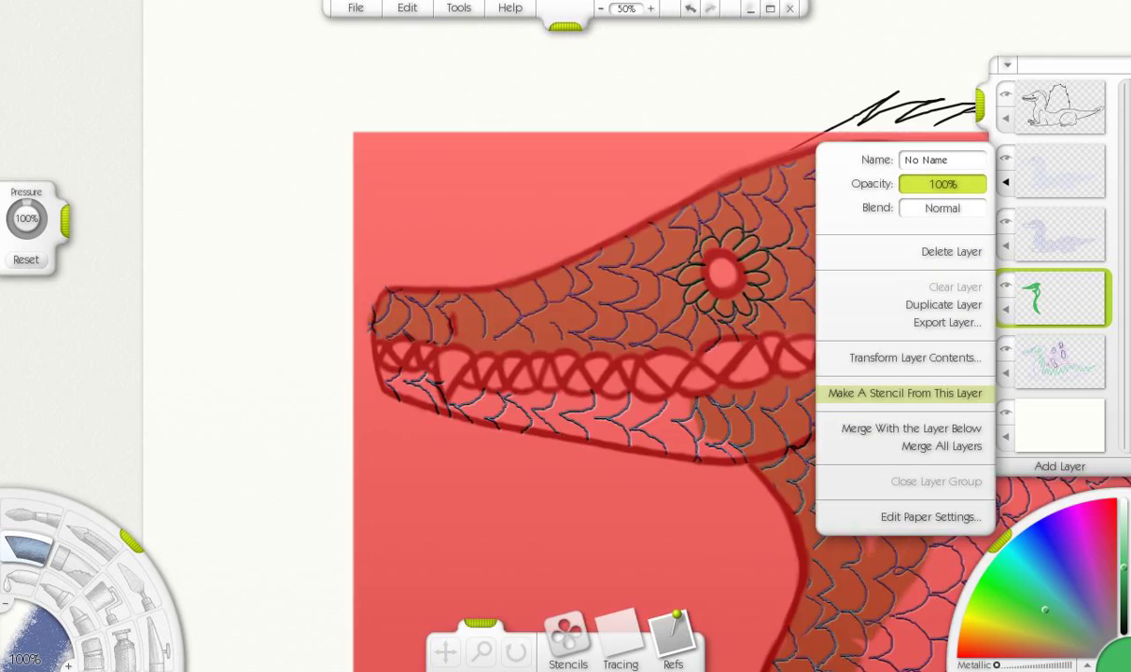
pyautogui.click(906, 393)
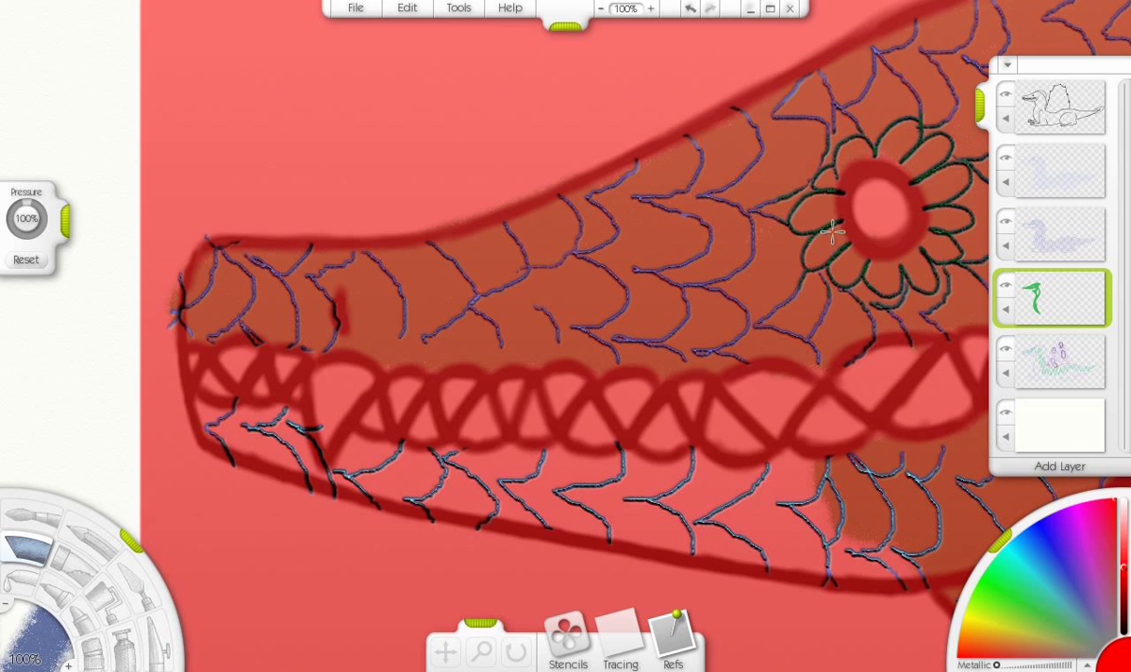
pyautogui.click(1053, 170)
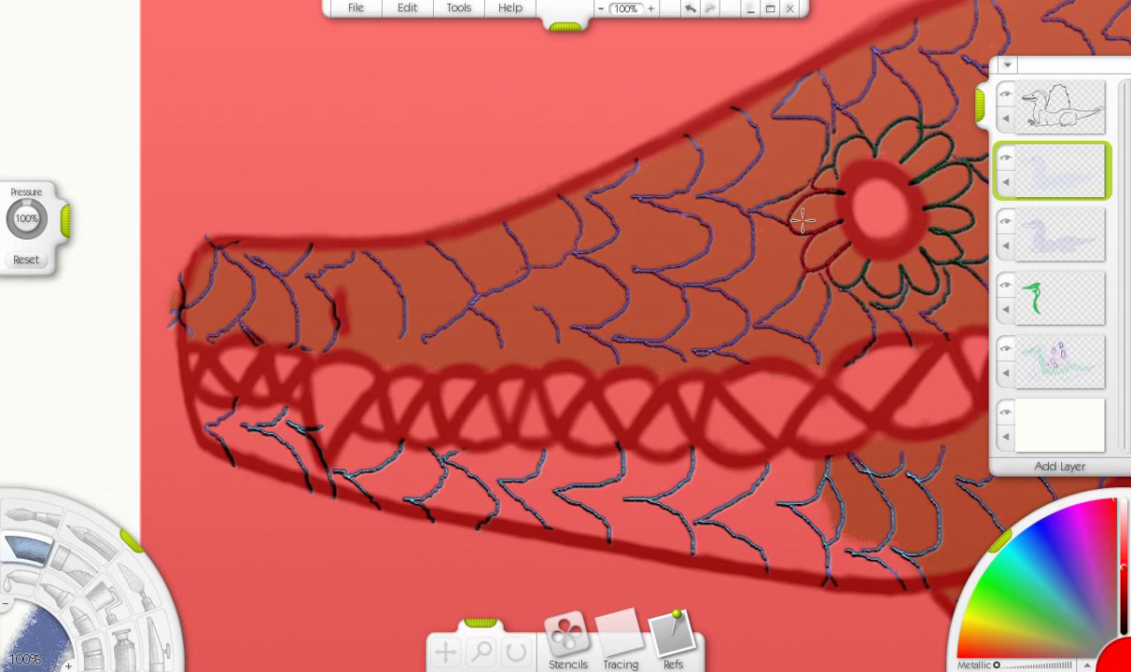
pyautogui.click(1055, 620)
pyautogui.moveTo(793, 233)
pyautogui.mouseDown()
pyautogui.moveTo(833, 170)
pyautogui.moveTo(918, 166)
pyautogui.moveTo(849, 270)
pyautogui.mouseUp()
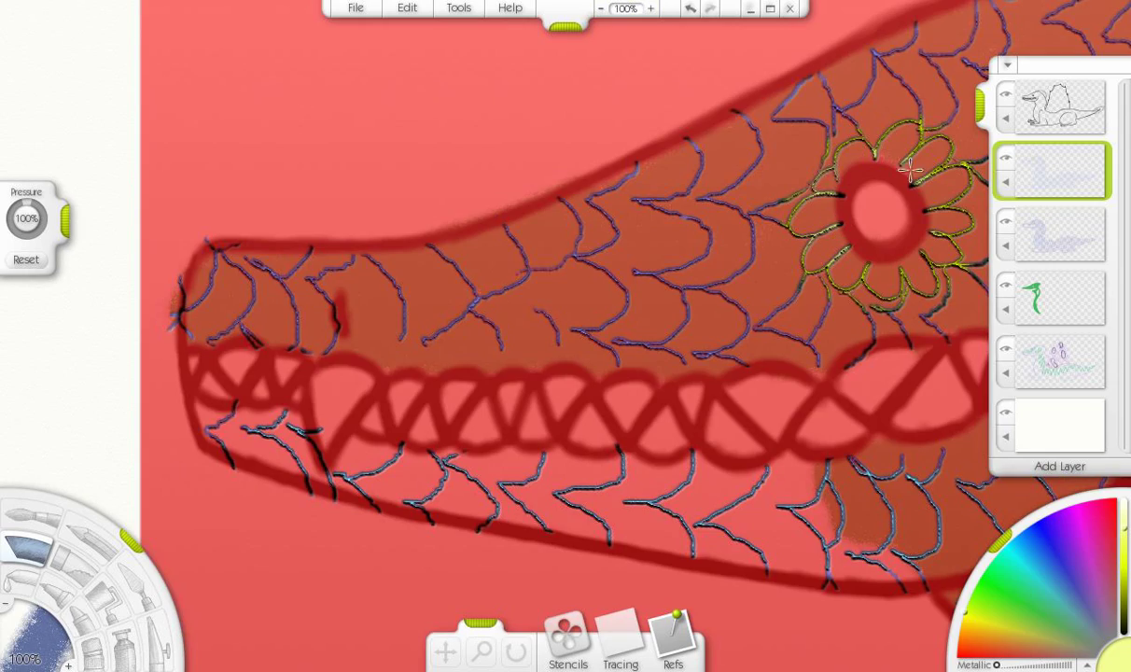
pyautogui.click(454, 7)
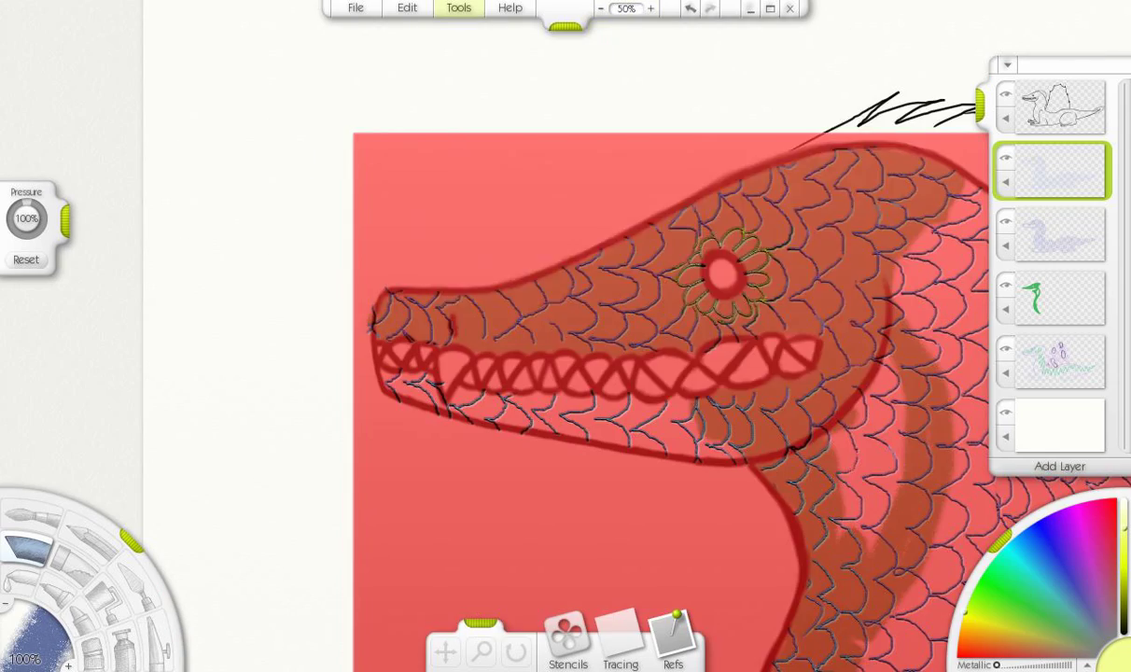
pyautogui.moveTo(510, 108)
pyautogui.click(706, 144)
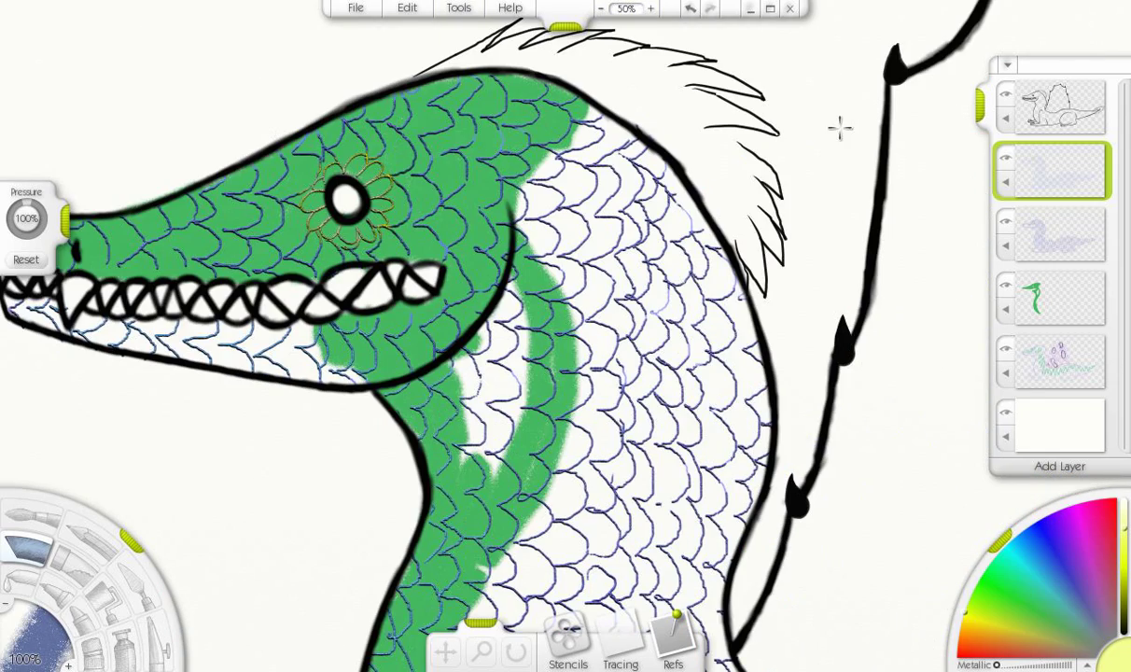
# - Paint more green on the green layer to fill the white gaps in the neck and touch up the head
pyautogui.click(1053, 297)
pyautogui.click(28, 549)
pyautogui.moveTo(439, 439)
pyautogui.mouseDown()
pyautogui.moveTo(485, 280)
pyautogui.moveTo(499, 318)
pyautogui.moveTo(573, 282)
pyautogui.moveTo(560, 430)
pyautogui.mouseUp()
pyautogui.moveTo(560, 280); pyautogui.dragTo(579, 411)
pyautogui.moveTo(445, 651)
pyautogui.mouseDown()
pyautogui.moveTo(594, 625)
pyautogui.moveTo(572, 575)
pyautogui.mouseUp()
pyautogui.moveTo(271, 242)
pyautogui.mouseDown()
pyautogui.moveTo(327, 271)
pyautogui.moveTo(415, 284)
pyautogui.mouseUp()
# - Select the green layer, fill the lower jaw with green and tidy the stray green outside the snout tip
pyautogui.scroll(2, 378, 341)
pyautogui.hotkey('ctrl', 'Up')
pyautogui.click(93, 644)
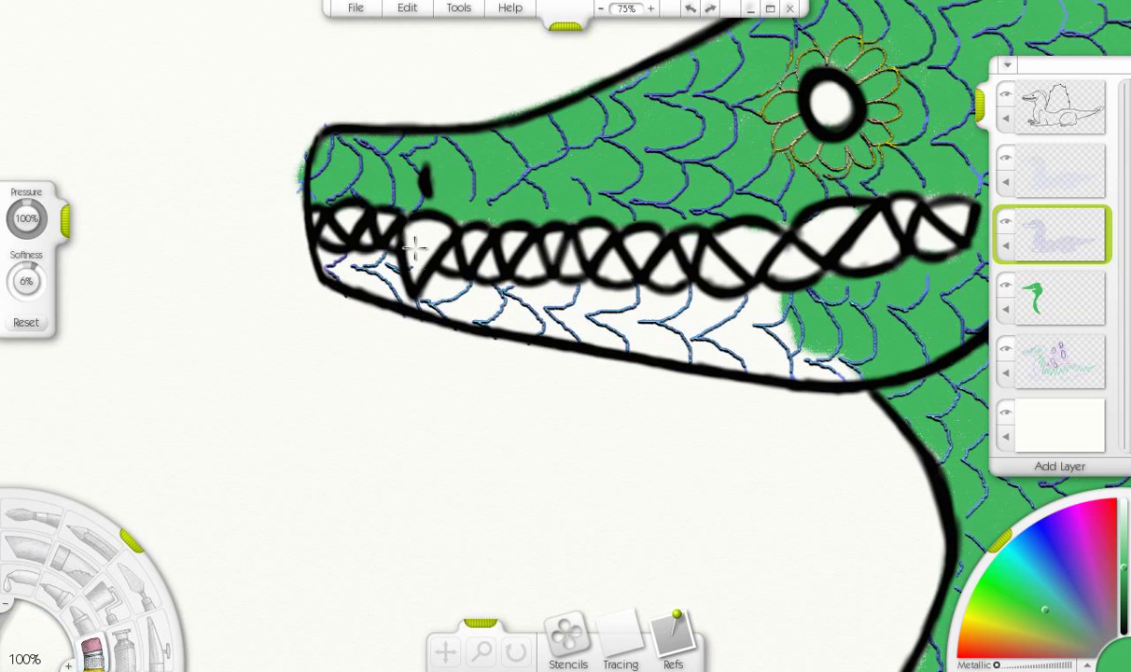
pyautogui.hotkey('ctrl', 'Up')
pyautogui.hotkey('ctrl', 'Down')
pyautogui.hotkey('ctrl', 'Down')
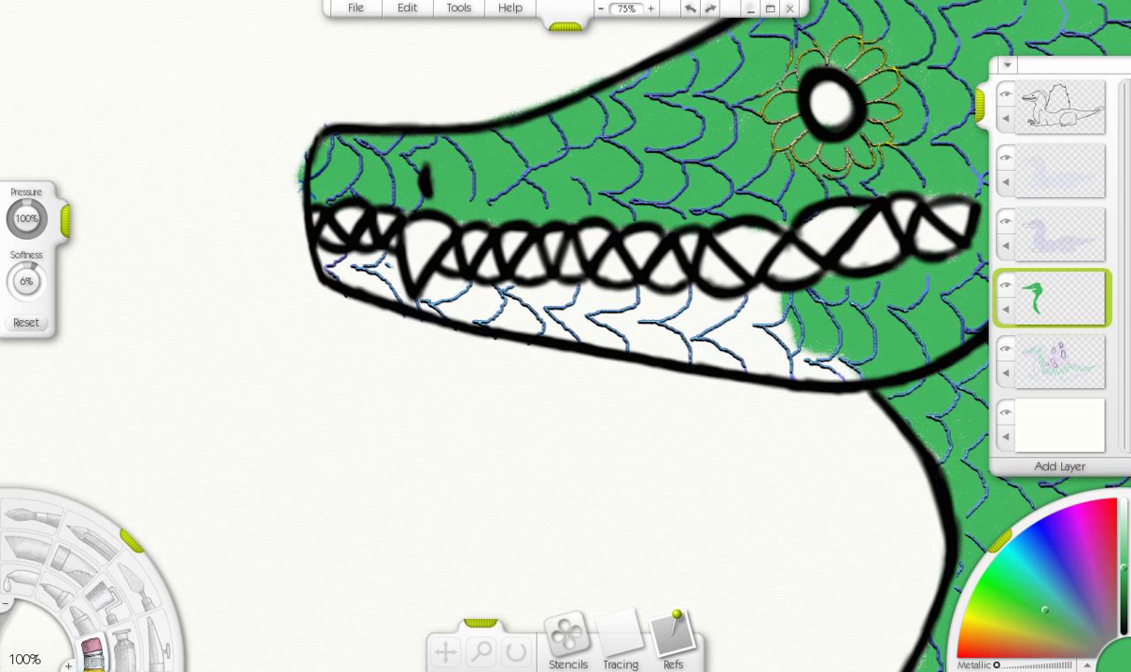
pyautogui.press('r')
pyautogui.moveTo(588, 316)
pyautogui.mouseDown()
pyautogui.moveTo(746, 345)
pyautogui.moveTo(653, 280)
pyautogui.moveTo(574, 289)
pyautogui.mouseUp()
pyautogui.moveTo(347, 220)
pyautogui.mouseDown()
pyautogui.moveTo(343, 275)
pyautogui.moveTo(456, 306)
pyautogui.moveTo(468, 300)
pyautogui.moveTo(437, 291)
pyautogui.moveTo(565, 280)
pyautogui.mouseUp()
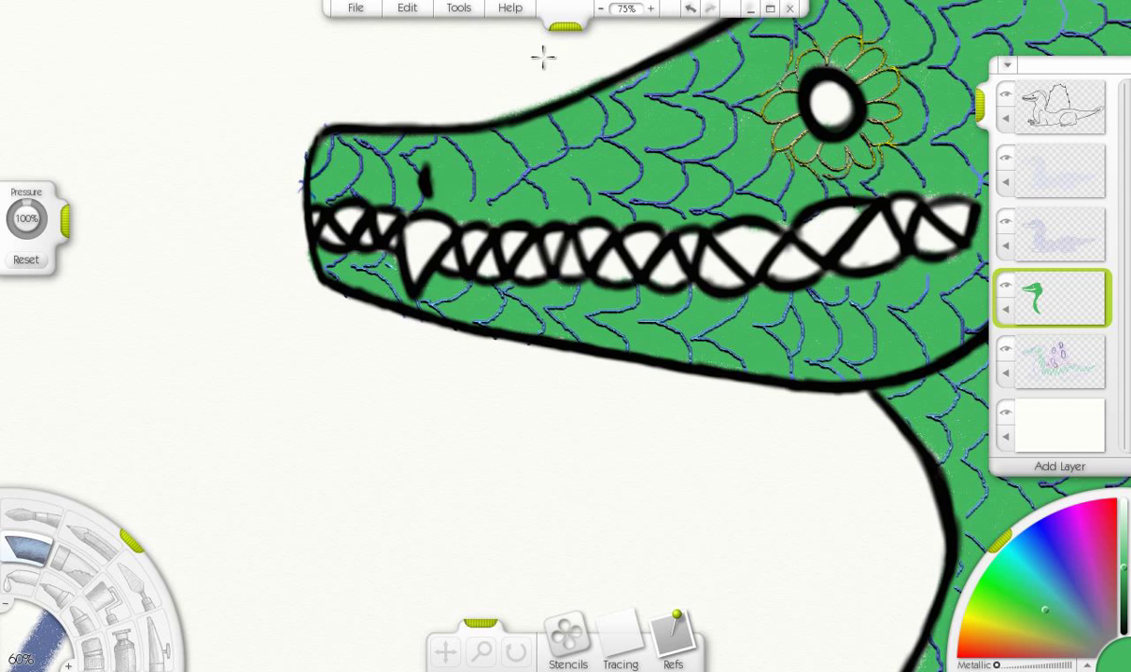
# - Paint green over the rest of the neck down to the shoulder and along the chest
pyautogui.hotkey('ctrl', '-')
pyautogui.moveTo(831, 303); pyautogui.dragTo(313, 103)
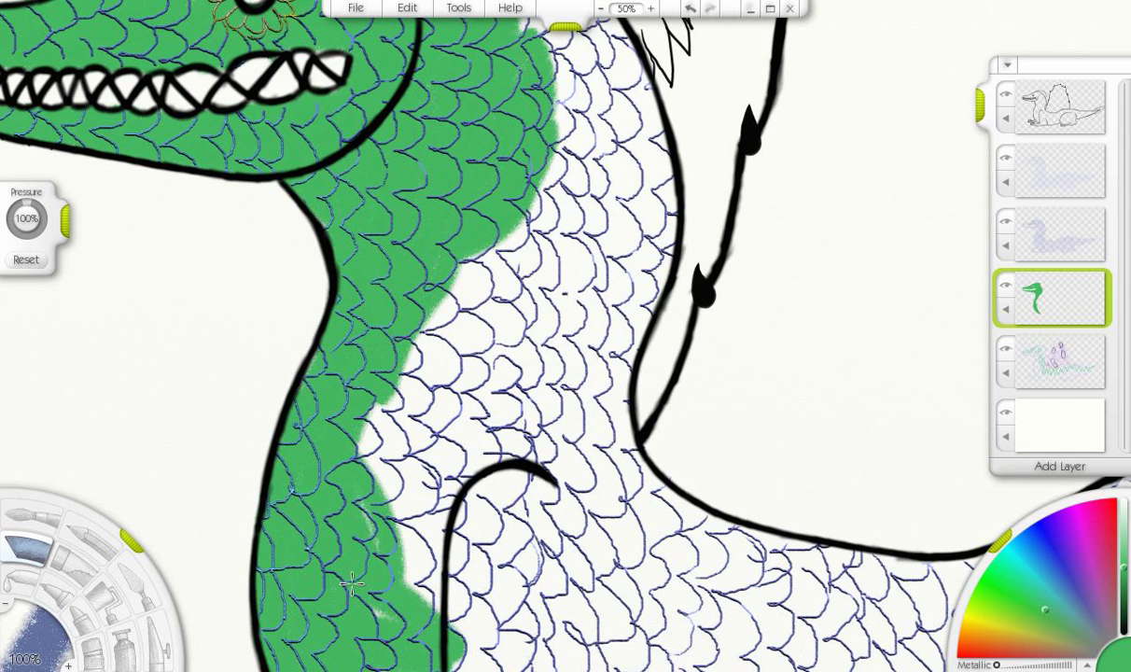
pyautogui.moveTo(406, 560)
pyautogui.mouseDown()
pyautogui.moveTo(550, 410)
pyautogui.moveTo(508, 430)
pyautogui.moveTo(373, 280)
pyautogui.moveTo(451, 423)
pyautogui.moveTo(472, 328)
pyautogui.mouseUp()
pyautogui.moveTo(472, 467); pyautogui.dragTo(327, 644)
pyautogui.moveTo(308, 102)
pyautogui.mouseDown()
pyautogui.moveTo(390, 213)
pyautogui.moveTo(480, 264)
pyautogui.moveTo(451, 179)
pyautogui.moveTo(359, 113)
pyautogui.moveTo(403, 122)
pyautogui.moveTo(430, 146)
pyautogui.moveTo(348, 80)
pyautogui.moveTo(472, 222)
pyautogui.moveTo(489, 322)
pyautogui.moveTo(361, 236)
pyautogui.mouseUp()
pyautogui.moveTo(308, 523)
pyautogui.mouseDown()
pyautogui.moveTo(349, 525)
pyautogui.moveTo(341, 454)
pyautogui.moveTo(379, 399)
pyautogui.moveTo(384, 306)
pyautogui.moveTo(376, 205)
pyautogui.moveTo(297, 168)
pyautogui.moveTo(318, 180)
pyautogui.moveTo(318, 226)
pyautogui.moveTo(359, 192)
pyautogui.moveTo(312, 460)
pyautogui.moveTo(317, 411)
pyautogui.mouseUp()
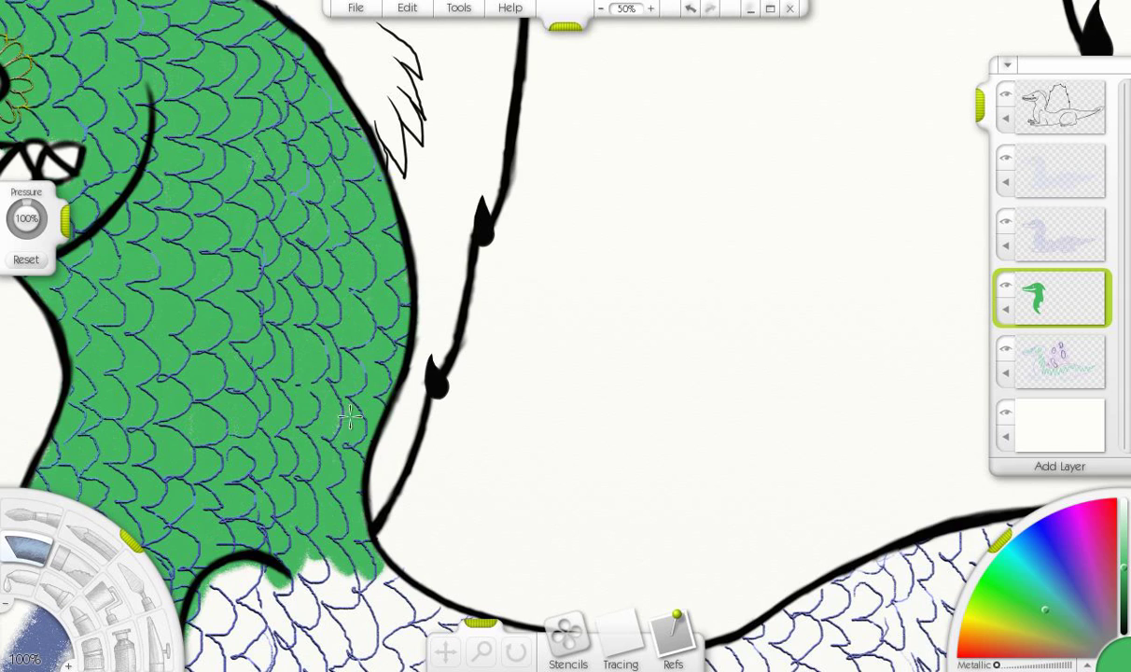
pyautogui.moveTo(513, 500); pyautogui.dragTo(723, 65)
pyautogui.moveTo(302, 423); pyautogui.dragTo(378, 268)
pyautogui.moveTo(390, 326)
pyautogui.mouseDown()
pyautogui.moveTo(420, 314)
pyautogui.moveTo(466, 308)
pyautogui.mouseUp()
# - Merge the upper scale layer with the scale layer below it
pyautogui.click(1005, 182)
pyautogui.click(911, 428)
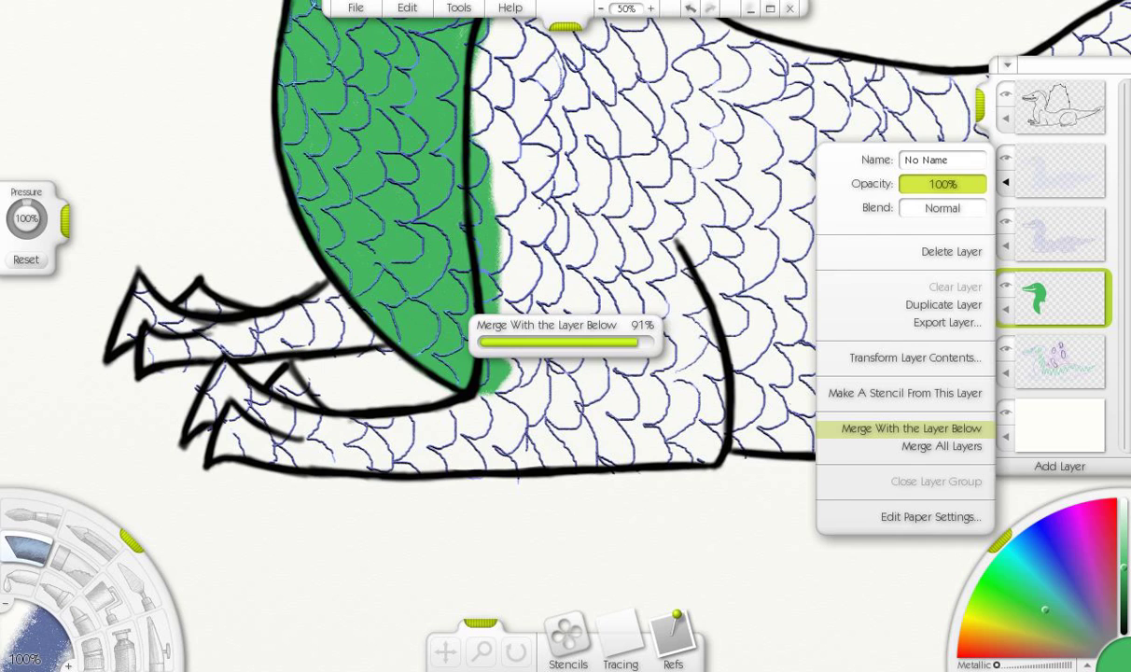
pyautogui.press('e')
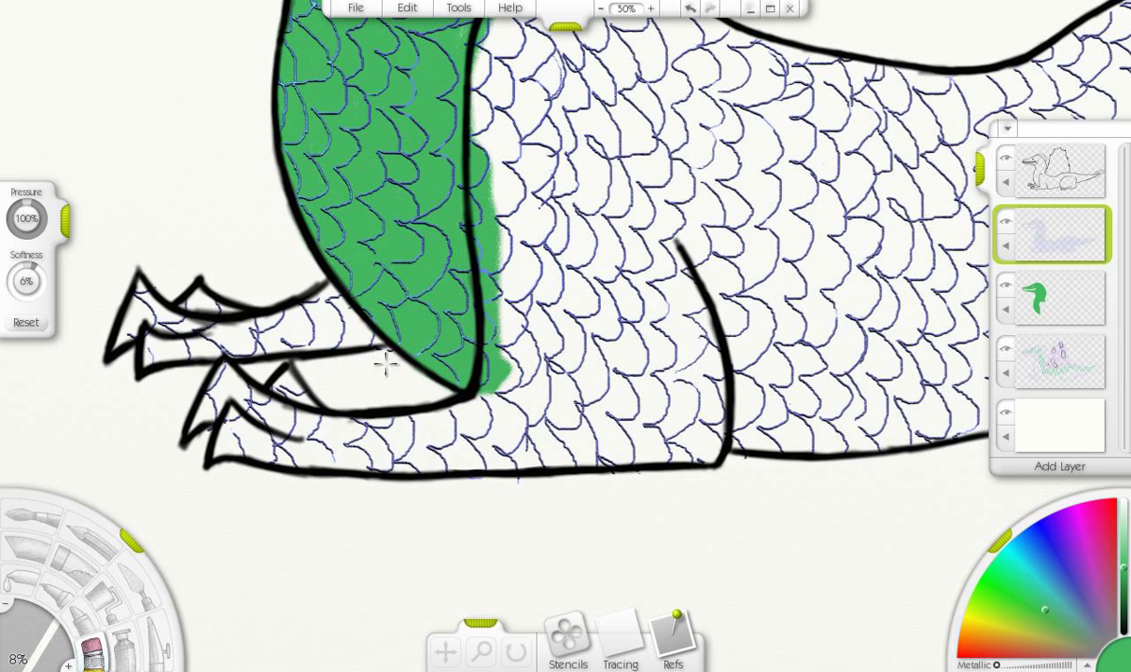
# - Fill the near foreleg and both front feet with green
pyautogui.press('r')
pyautogui.moveTo(543, 372)
pyautogui.mouseDown()
pyautogui.moveTo(540, 112)
pyautogui.moveTo(495, 177)
pyautogui.moveTo(504, 229)
pyautogui.moveTo(672, 271)
pyautogui.moveTo(494, 304)
pyautogui.moveTo(511, 425)
pyautogui.moveTo(661, 429)
pyautogui.moveTo(596, 455)
pyautogui.moveTo(694, 452)
pyautogui.moveTo(698, 439)
pyautogui.moveTo(607, 294)
pyautogui.moveTo(560, 370)
pyautogui.moveTo(654, 421)
pyautogui.moveTo(602, 291)
pyautogui.mouseUp()
pyautogui.press('Tab')
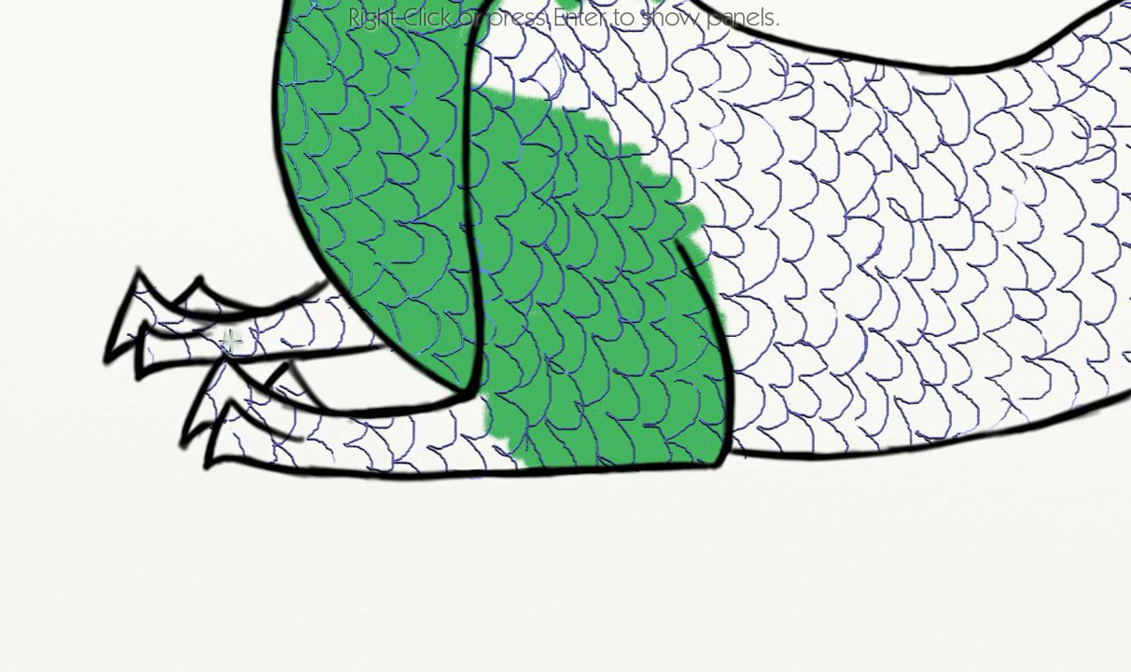
pyautogui.moveTo(227, 334); pyautogui.dragTo(360, 308)
pyautogui.moveTo(266, 446)
pyautogui.mouseDown()
pyautogui.moveTo(352, 428)
pyautogui.moveTo(337, 453)
pyautogui.moveTo(394, 448)
pyautogui.moveTo(260, 428)
pyautogui.moveTo(299, 425)
pyautogui.moveTo(228, 399)
pyautogui.mouseUp()
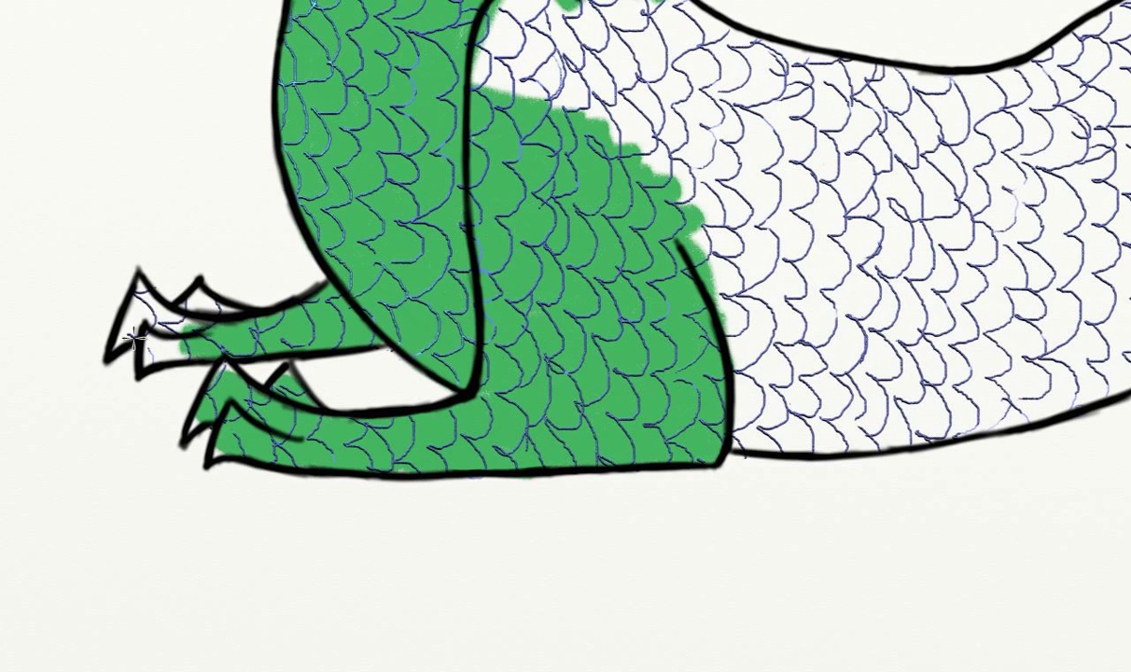
pyautogui.moveTo(136, 339); pyautogui.dragTo(224, 289)
# - Paint green over the belly, flank and back between the forelegs and the hind leg
pyautogui.moveTo(597, 280); pyautogui.dragTo(280, 336)
pyautogui.moveTo(420, 411)
pyautogui.mouseDown()
pyautogui.moveTo(555, 495)
pyautogui.moveTo(611, 238)
pyautogui.moveTo(200, 56)
pyautogui.moveTo(200, 107)
pyautogui.moveTo(294, 64)
pyautogui.moveTo(504, 234)
pyautogui.moveTo(635, 280)
pyautogui.moveTo(392, 345)
pyautogui.moveTo(441, 403)
pyautogui.moveTo(793, 122)
pyautogui.moveTo(723, 345)
pyautogui.moveTo(494, 373)
pyautogui.moveTo(650, 452)
pyautogui.moveTo(621, 350)
pyautogui.moveTo(822, 214)
pyautogui.moveTo(979, 56)
pyautogui.moveTo(735, 140)
pyautogui.moveTo(840, 112)
pyautogui.moveTo(794, 205)
pyautogui.moveTo(1008, 74)
pyautogui.moveTo(1026, 37)
pyautogui.mouseUp()
pyautogui.scroll(2, 541, 366)
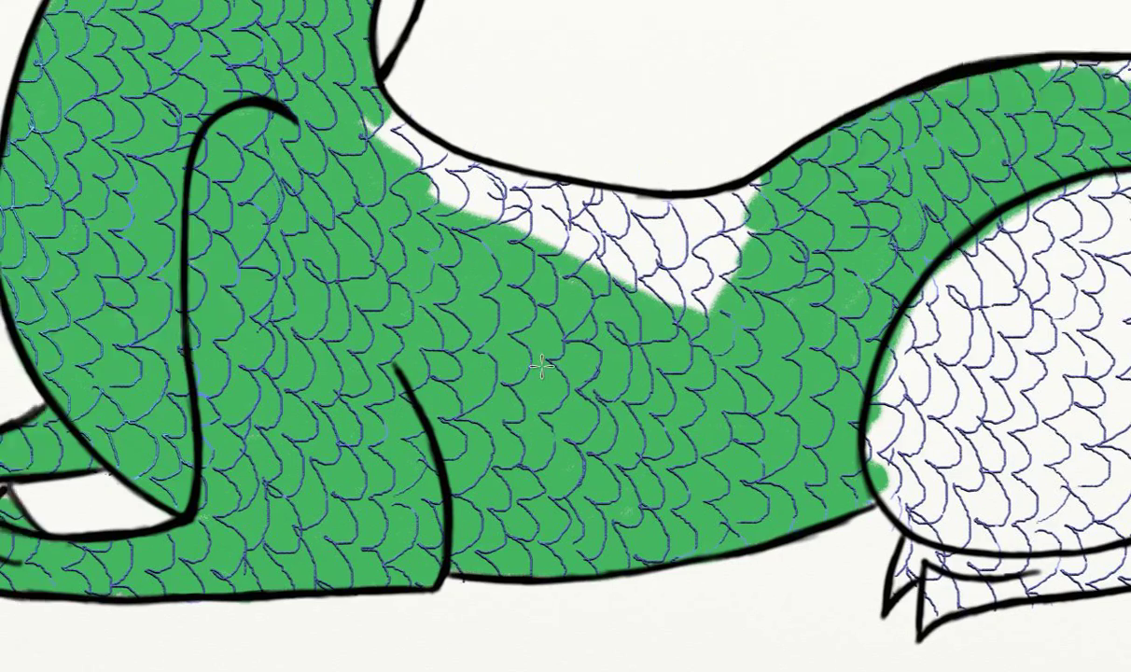
pyautogui.scroll(2, 542, 367)
pyautogui.moveTo(476, 270)
pyautogui.mouseDown()
pyautogui.moveTo(392, 252)
pyautogui.moveTo(578, 280)
pyautogui.moveTo(784, 251)
pyautogui.moveTo(672, 327)
pyautogui.mouseUp()
# - Fill the hind leg, its foot and the rump above it with green
pyautogui.hscroll(10, 672, 327)
pyautogui.moveTo(635, 210)
pyautogui.mouseDown()
pyautogui.moveTo(598, 438)
pyautogui.moveTo(649, 428)
pyautogui.mouseUp()
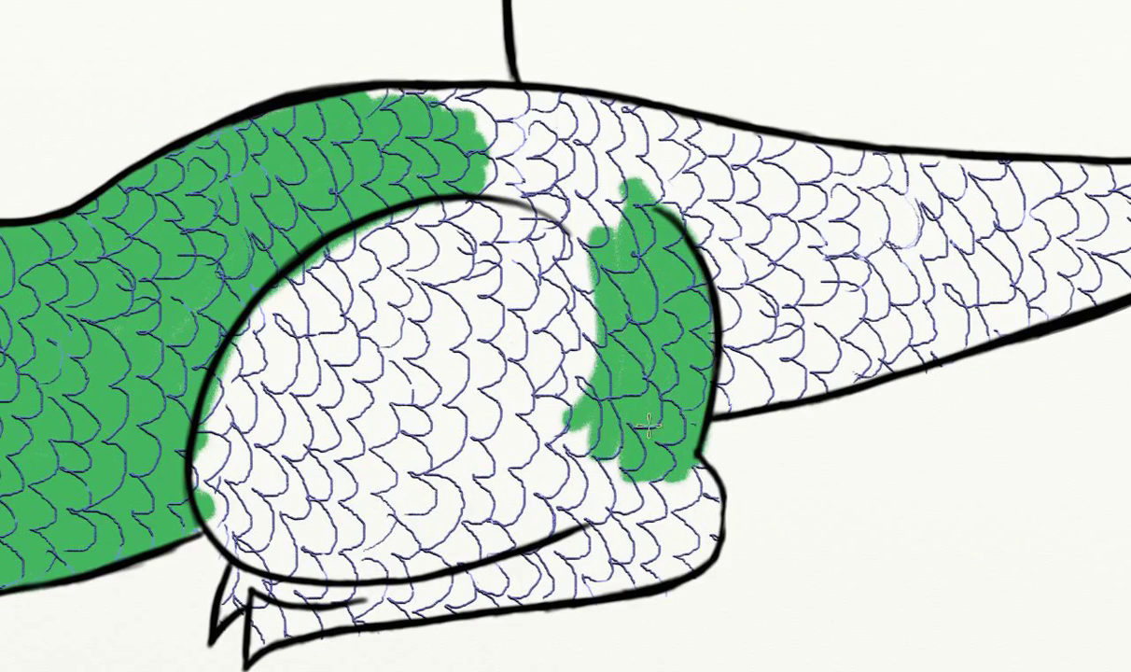
pyautogui.moveTo(220, 578)
pyautogui.mouseDown()
pyautogui.moveTo(308, 532)
pyautogui.moveTo(274, 558)
pyautogui.moveTo(495, 245)
pyautogui.moveTo(240, 299)
pyautogui.moveTo(235, 484)
pyautogui.moveTo(254, 406)
pyautogui.moveTo(588, 191)
pyautogui.moveTo(634, 177)
pyautogui.mouseUp()
pyautogui.moveTo(350, 583)
pyautogui.mouseDown()
pyautogui.moveTo(502, 564)
pyautogui.moveTo(653, 462)
pyautogui.moveTo(674, 466)
pyautogui.moveTo(597, 522)
pyautogui.moveTo(474, 454)
pyautogui.moveTo(560, 410)
pyautogui.moveTo(280, 374)
pyautogui.moveTo(374, 308)
pyautogui.moveTo(415, 506)
pyautogui.moveTo(466, 275)
pyautogui.moveTo(560, 416)
pyautogui.mouseUp()
pyautogui.moveTo(560, 280); pyautogui.dragTo(457, 433)
pyautogui.moveTo(247, 244)
pyautogui.mouseDown()
pyautogui.moveTo(486, 278)
pyautogui.moveTo(682, 323)
pyautogui.moveTo(863, 327)
pyautogui.moveTo(560, 346)
pyautogui.mouseUp()
# - Paint green over the tail to its tip, closing the white gaps
pyautogui.moveTo(681, 506)
pyautogui.mouseDown()
pyautogui.moveTo(373, 457)
pyautogui.moveTo(308, 481)
pyautogui.moveTo(812, 313)
pyautogui.moveTo(1022, 210)
pyautogui.moveTo(266, 449)
pyautogui.moveTo(483, 360)
pyautogui.mouseUp()
pyautogui.moveTo(495, 506)
pyautogui.mouseDown()
pyautogui.moveTo(593, 469)
pyautogui.moveTo(664, 482)
pyautogui.moveTo(560, 476)
pyautogui.mouseUp()
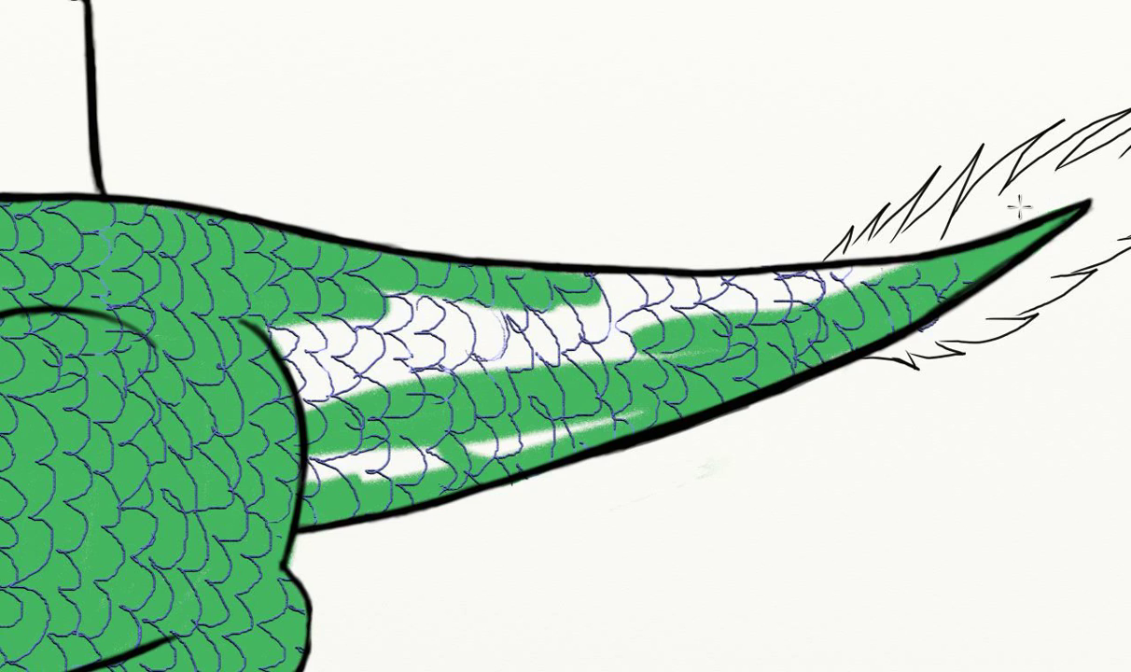
pyautogui.moveTo(1020, 205)
pyautogui.mouseDown()
pyautogui.moveTo(448, 427)
pyautogui.moveTo(627, 423)
pyautogui.moveTo(336, 380)
pyautogui.moveTo(266, 347)
pyautogui.moveTo(304, 353)
pyautogui.moveTo(588, 313)
pyautogui.moveTo(517, 316)
pyautogui.moveTo(703, 284)
pyautogui.moveTo(704, 299)
pyautogui.moveTo(893, 285)
pyautogui.mouseUp()
pyautogui.moveTo(558, 342); pyautogui.dragTo(538, 130)
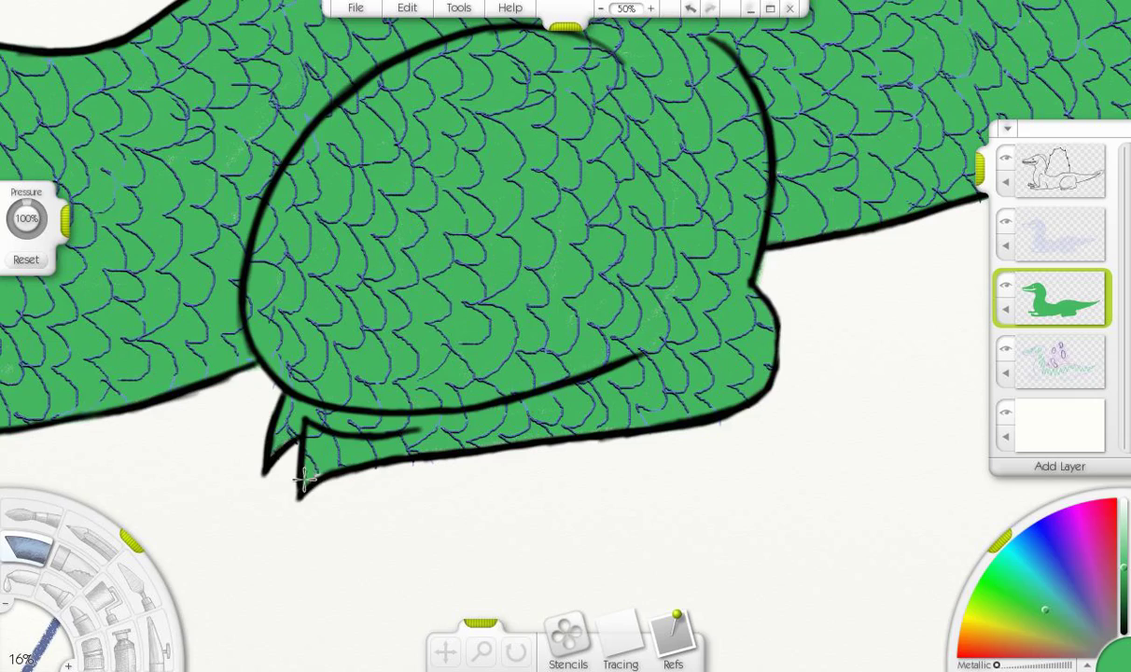
# - Touch up the claws and edges of the hind and front feet with a 16% brush in green
pyautogui.moveTo(305, 477); pyautogui.dragTo(855, 478)
pyautogui.press('Tab')
pyautogui.moveTo(374, 354); pyautogui.dragTo(644, 266)
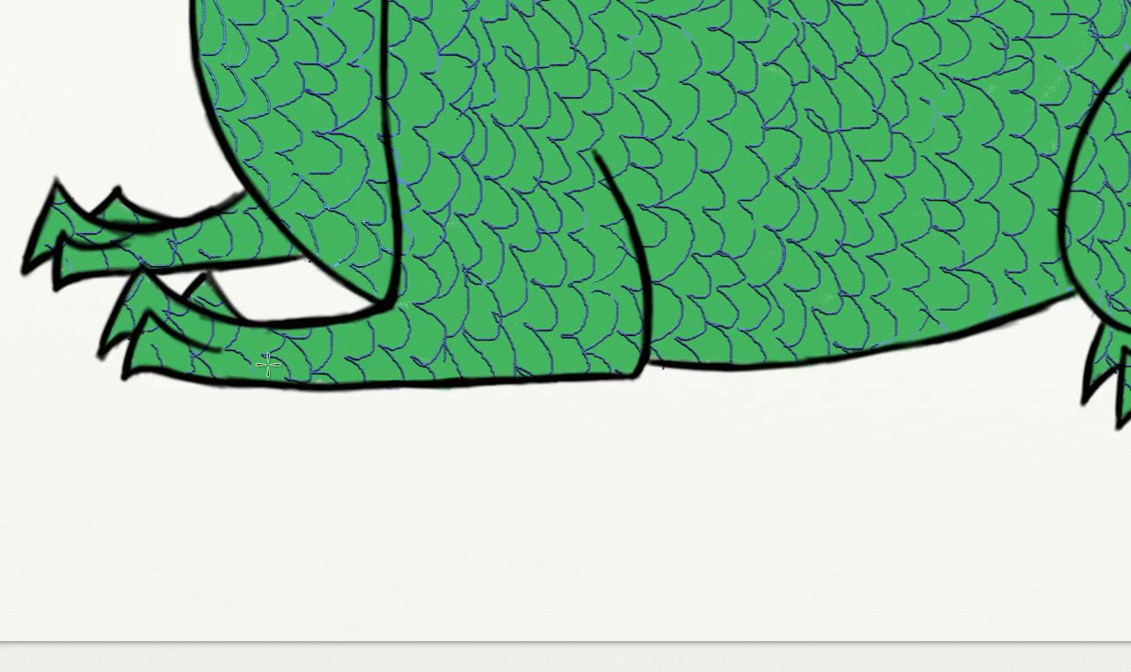
pyautogui.press('Tab')
# - Add a new layer directly above the merged scale layer
pyautogui.scroll(-3, 782, 275)
pyautogui.moveTo(619, 306); pyautogui.dragTo(858, 353)
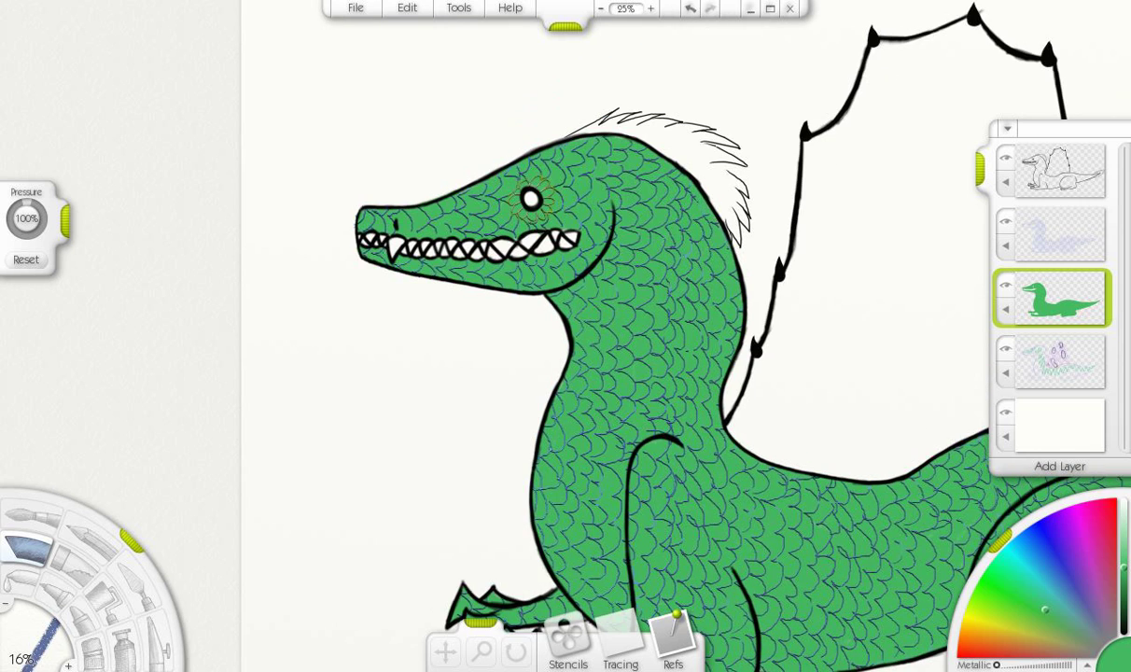
pyautogui.click(1059, 233)
pyautogui.click(1059, 466)
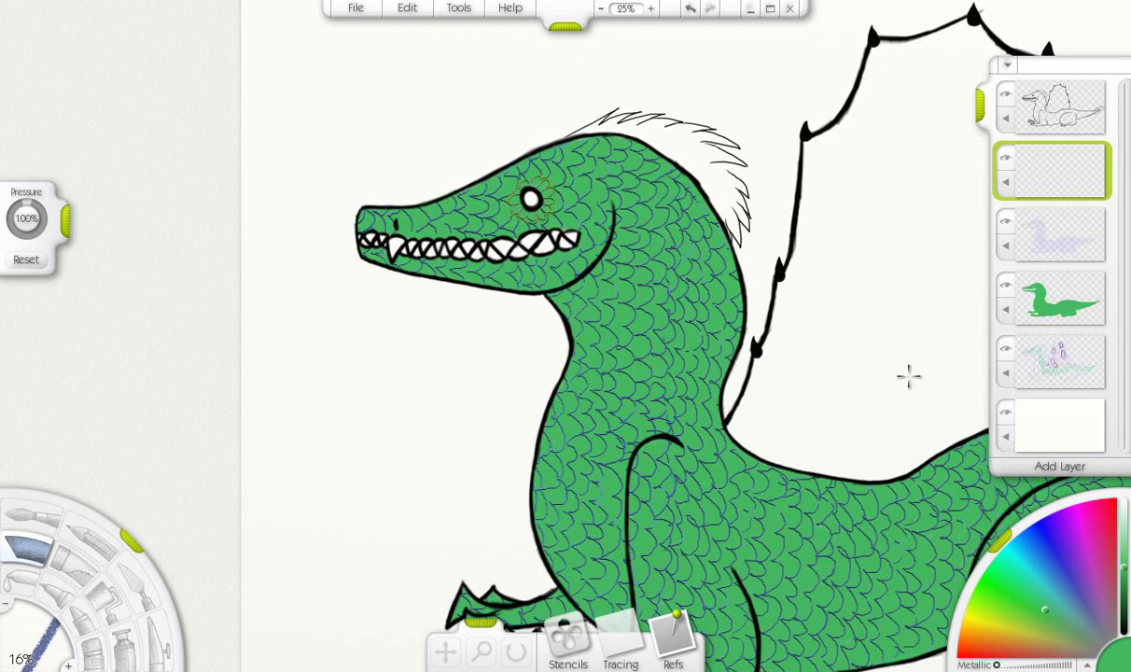
# - Try to make a stencil from the new empty layer
pyautogui.click(1051, 170)
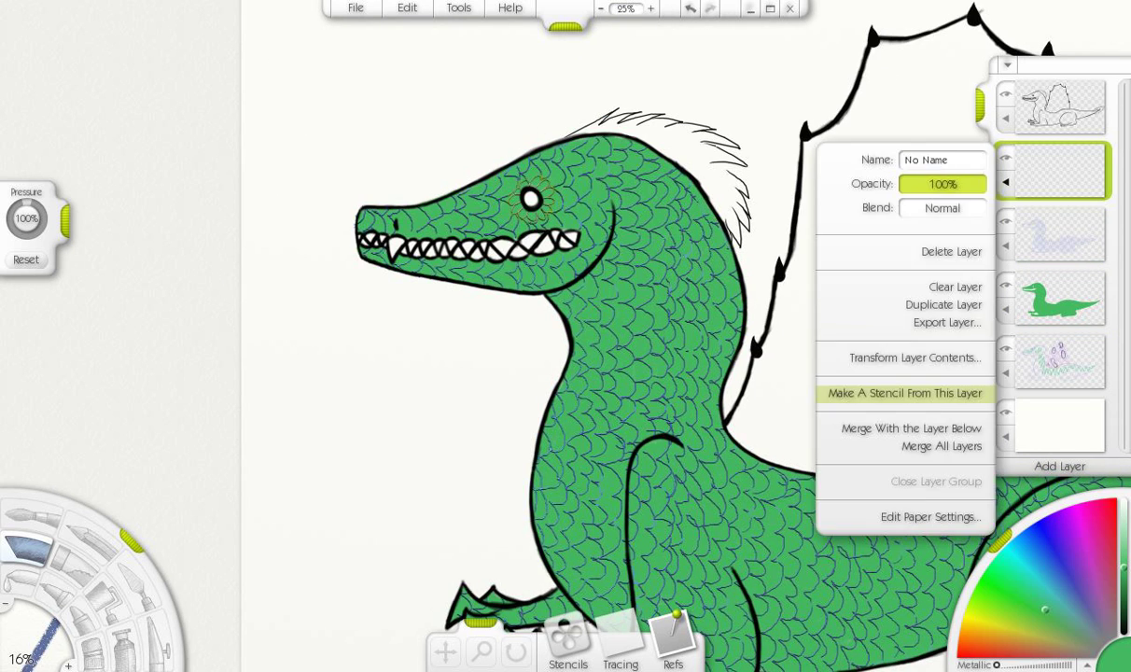
pyautogui.click(896, 392)
pyautogui.click(1052, 170)
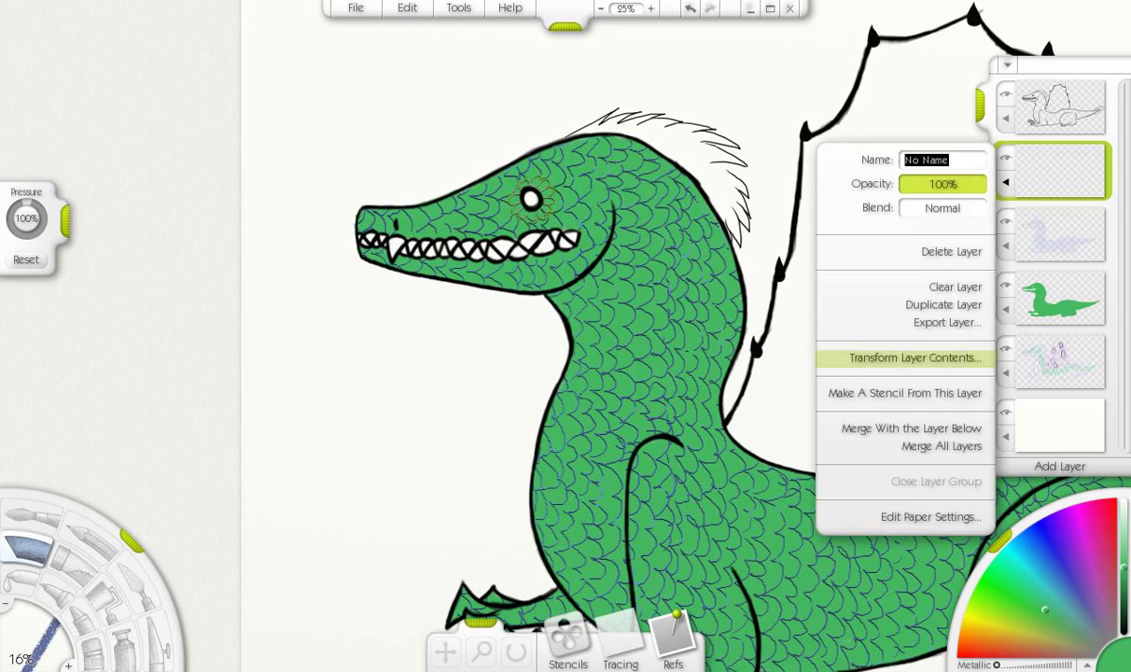
pyautogui.click(861, 389)
# - Show all stencils over the dinosaur and pick a yellow-green colour for the scales around the eye
pyautogui.scroll(-3, 569, 66)
pyautogui.click(458, 7)
pyautogui.moveTo(504, 109)
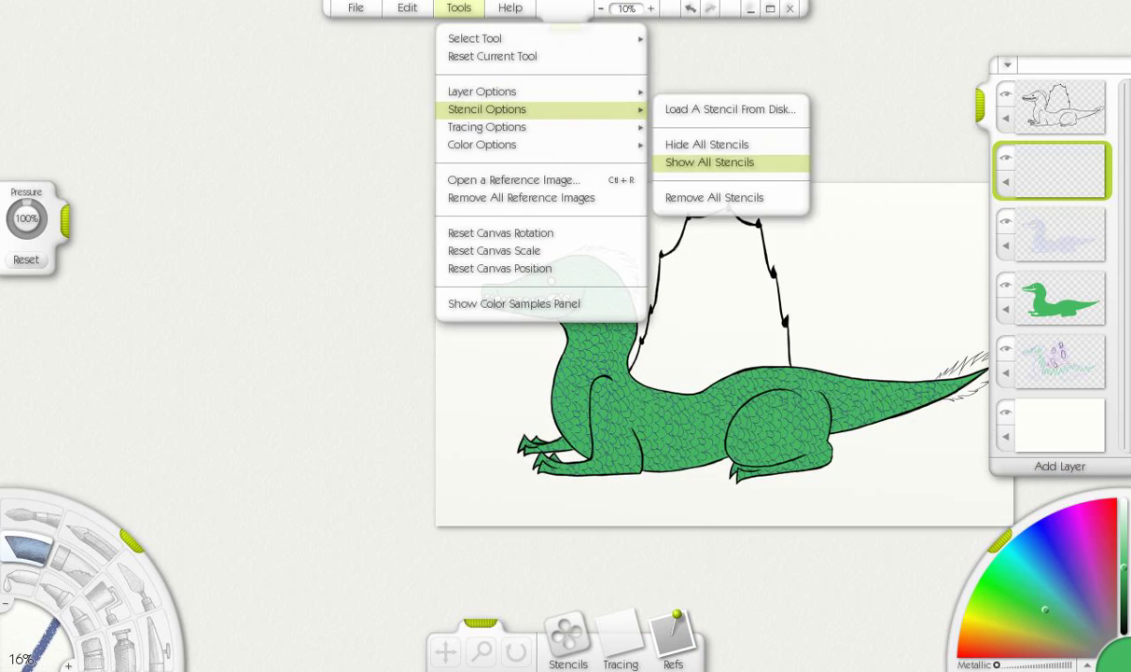
pyautogui.click(709, 162)
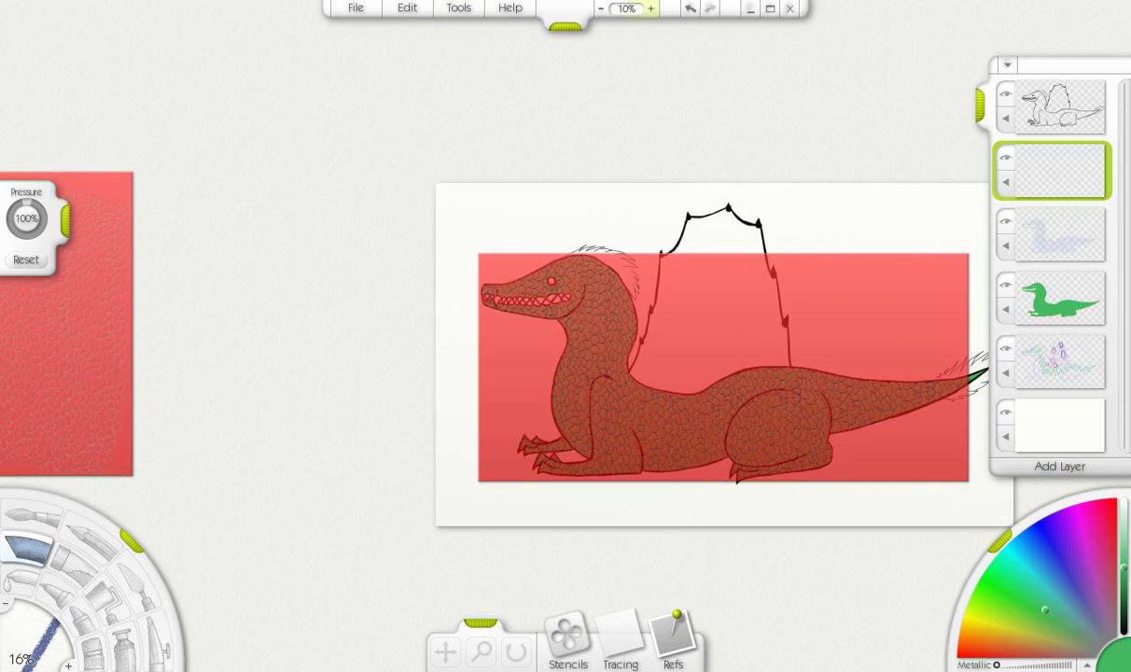
pyautogui.scroll(10, 579, 290)
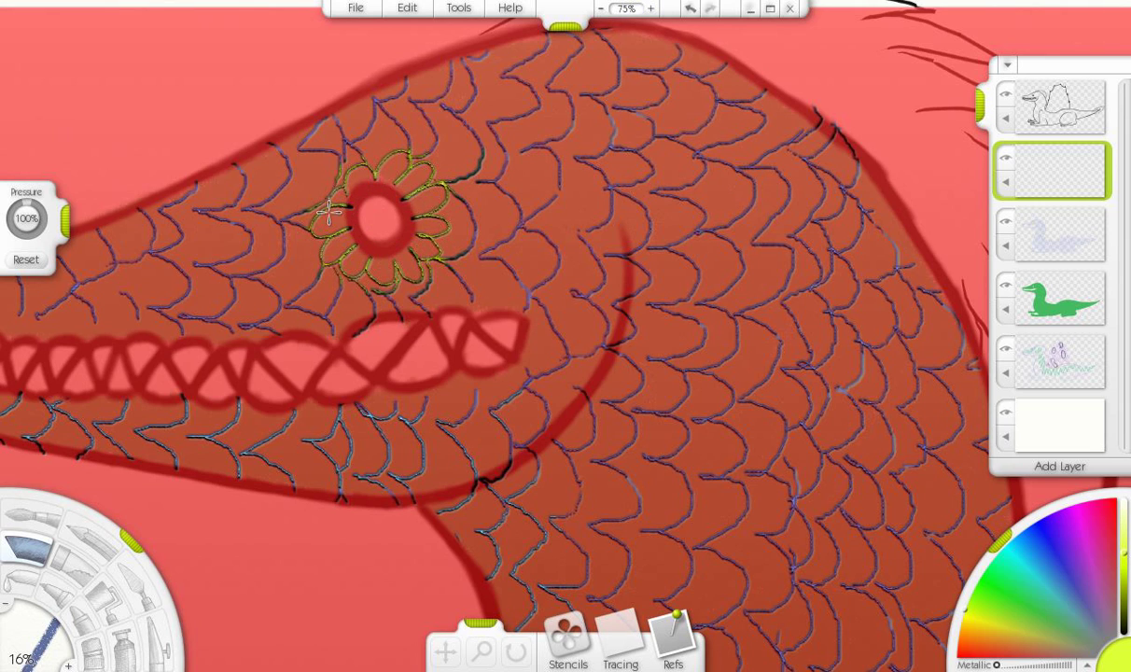
pyautogui.scroll(-10, 327, 213)
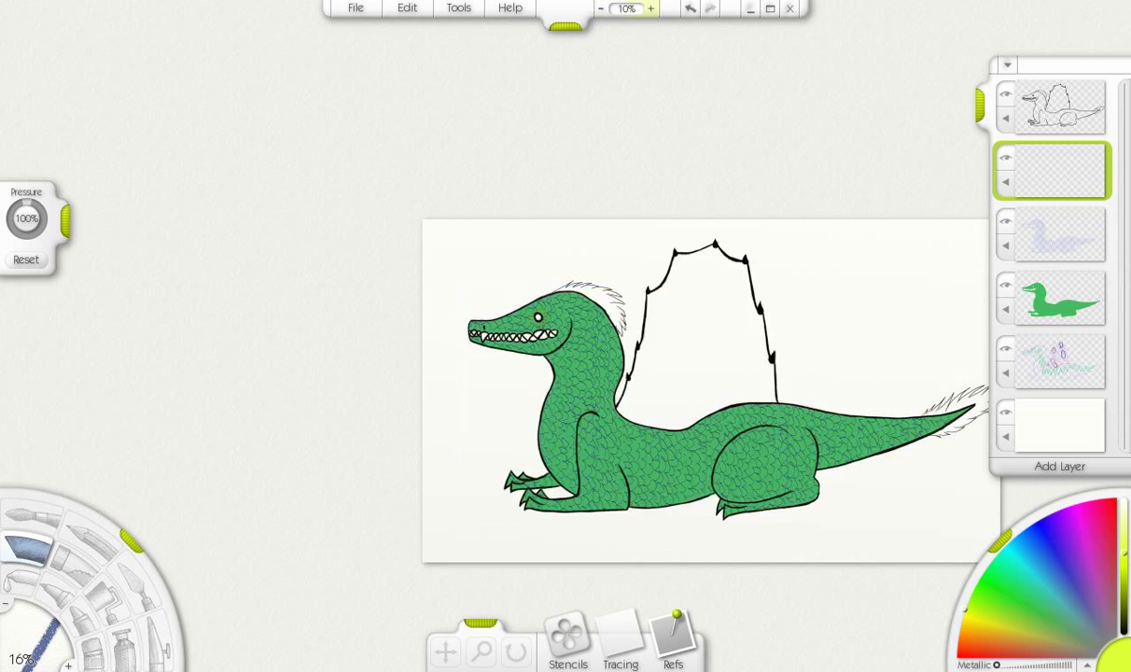
# - Spray pale cyan at 50% pressure over the throat and belly scales through the scale stencil
pyautogui.scroll(4, 763, 262)
pyautogui.press('t')
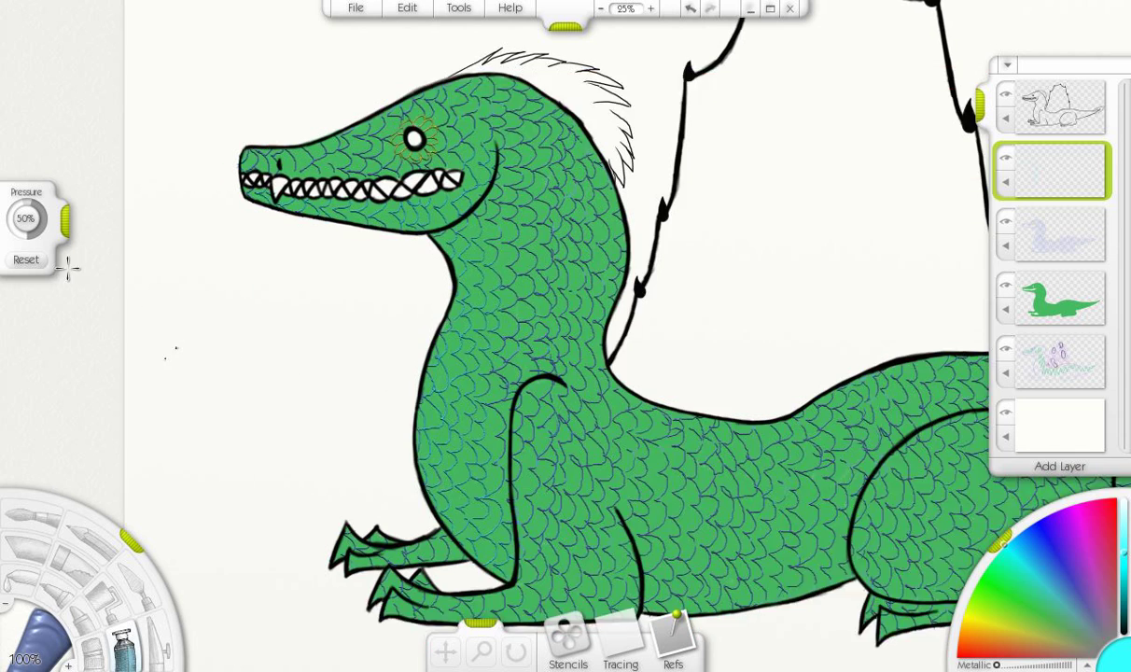
pyautogui.moveTo(139, 329); pyautogui.dragTo(11, 315)
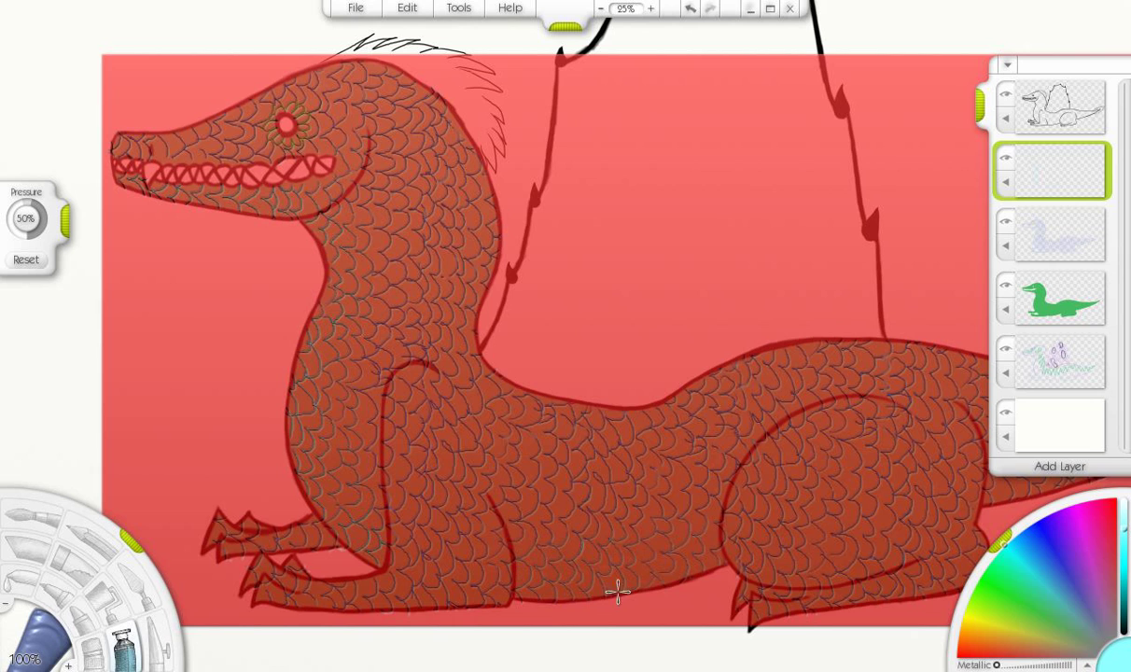
pyautogui.moveTo(888, 38); pyautogui.dragTo(870, 26)
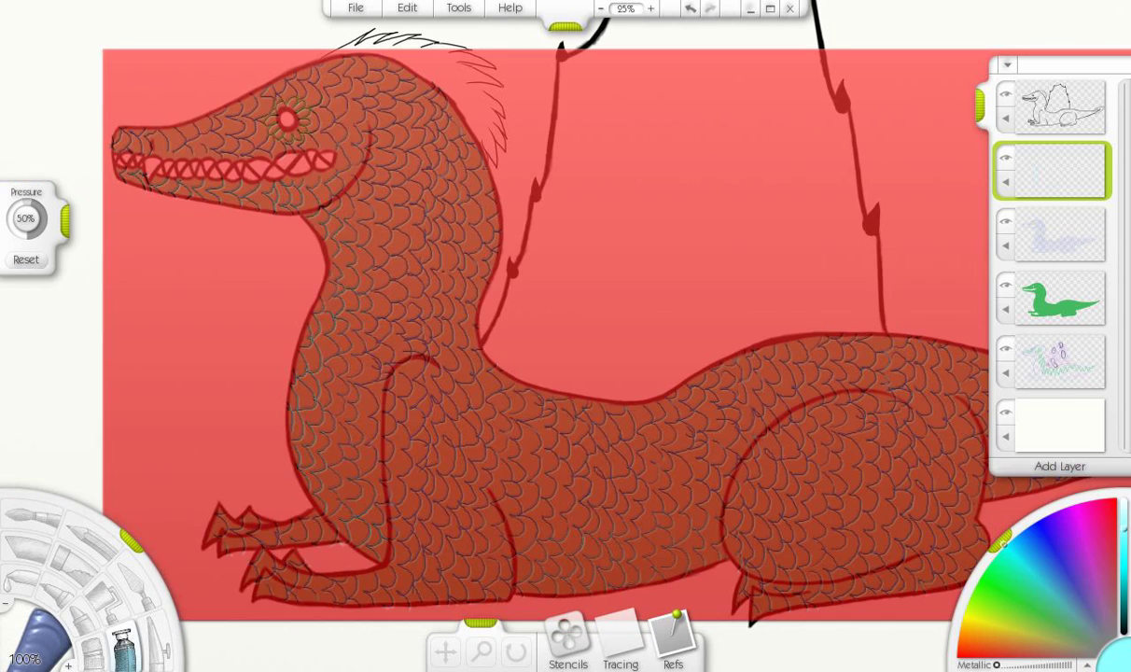
# - Erase the blue lines on the scale layer through the stencil along the throat, belly and tail underside
pyautogui.press('e')
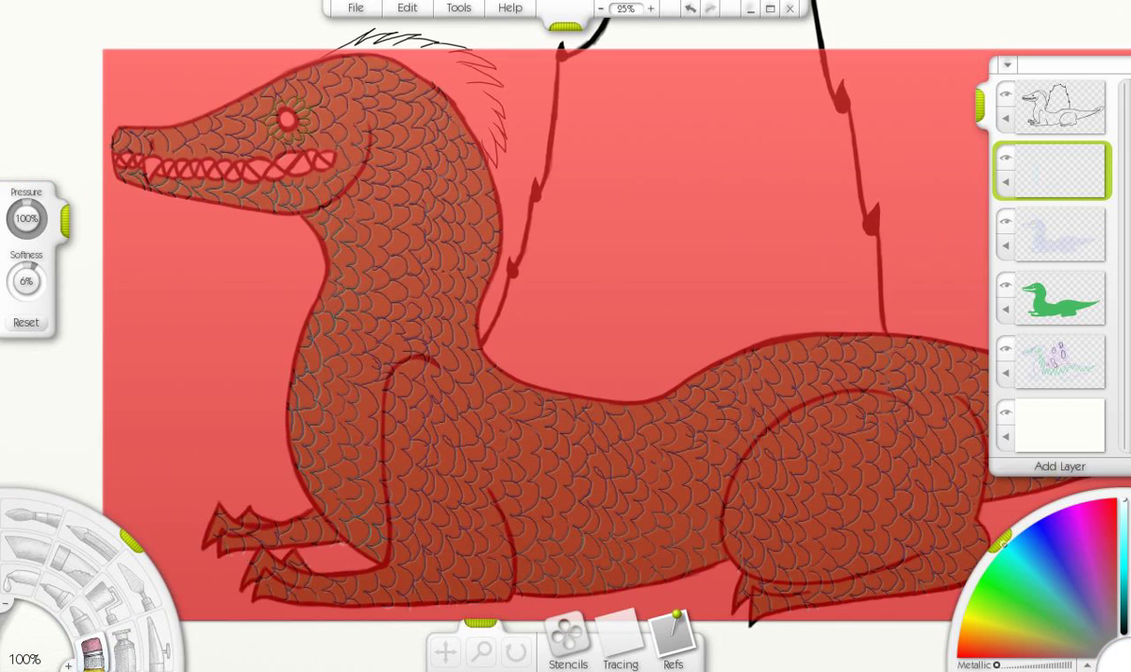
pyautogui.click(1052, 234)
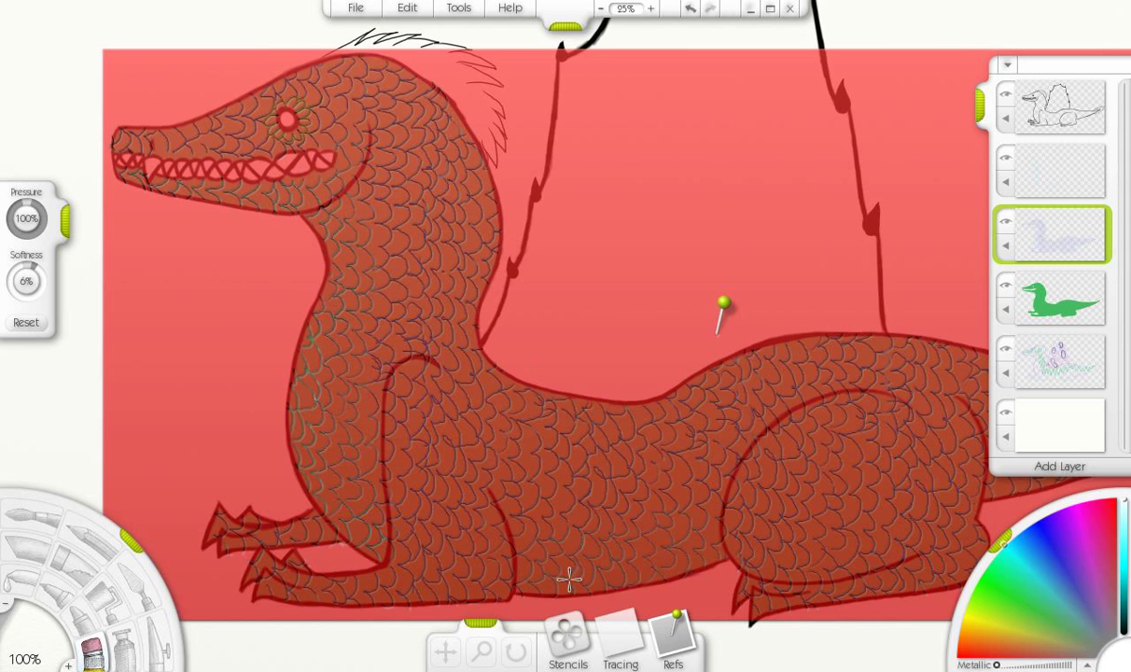
pyautogui.moveTo(570, 579)
pyautogui.mouseDown()
pyautogui.moveTo(516, 539)
pyautogui.moveTo(574, 570)
pyautogui.mouseUp()
pyautogui.scroll(5, 485, 382)
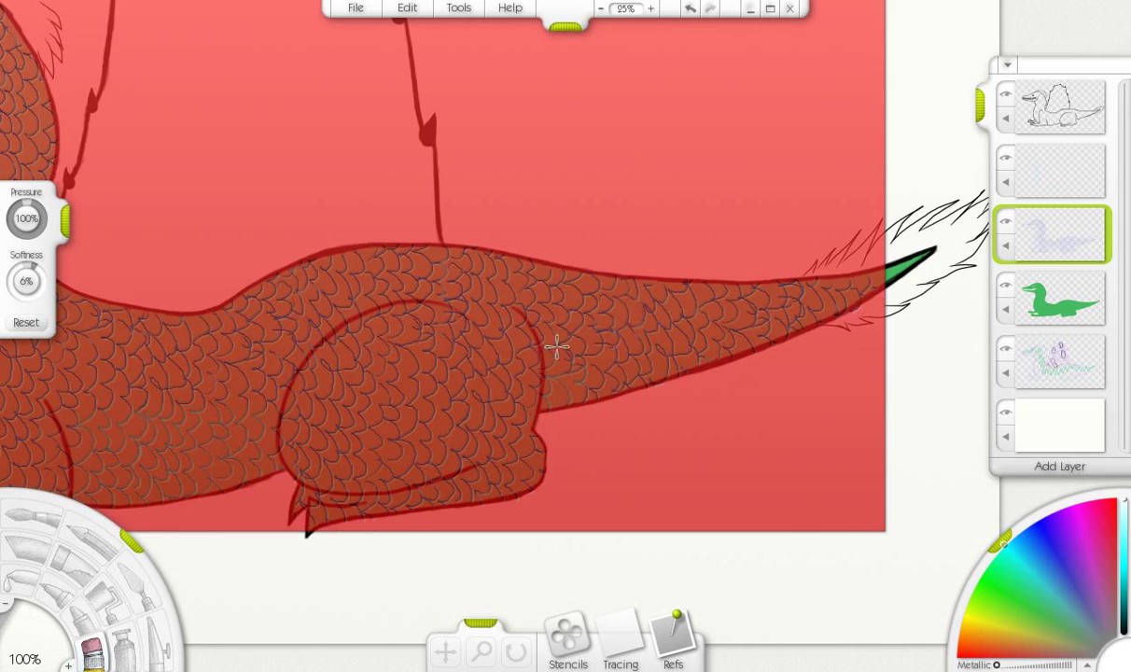
# - Paint the scale lines along the tail underside pale cyan through the stencil on the new empty layer
pyautogui.click(1052, 170)
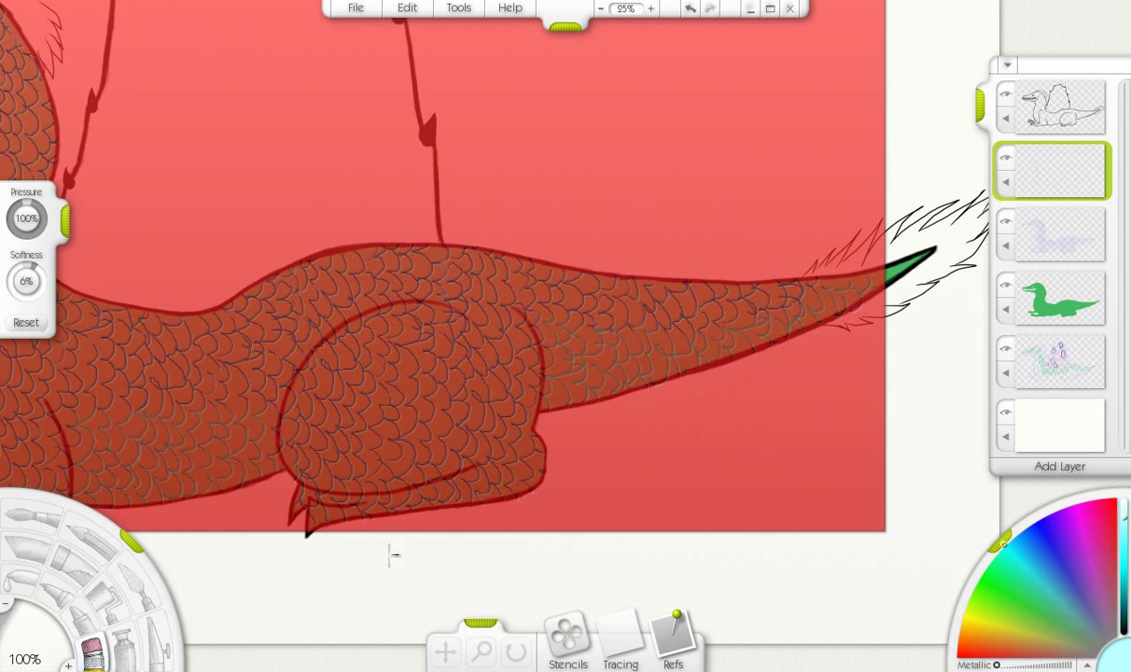
pyautogui.press('e')
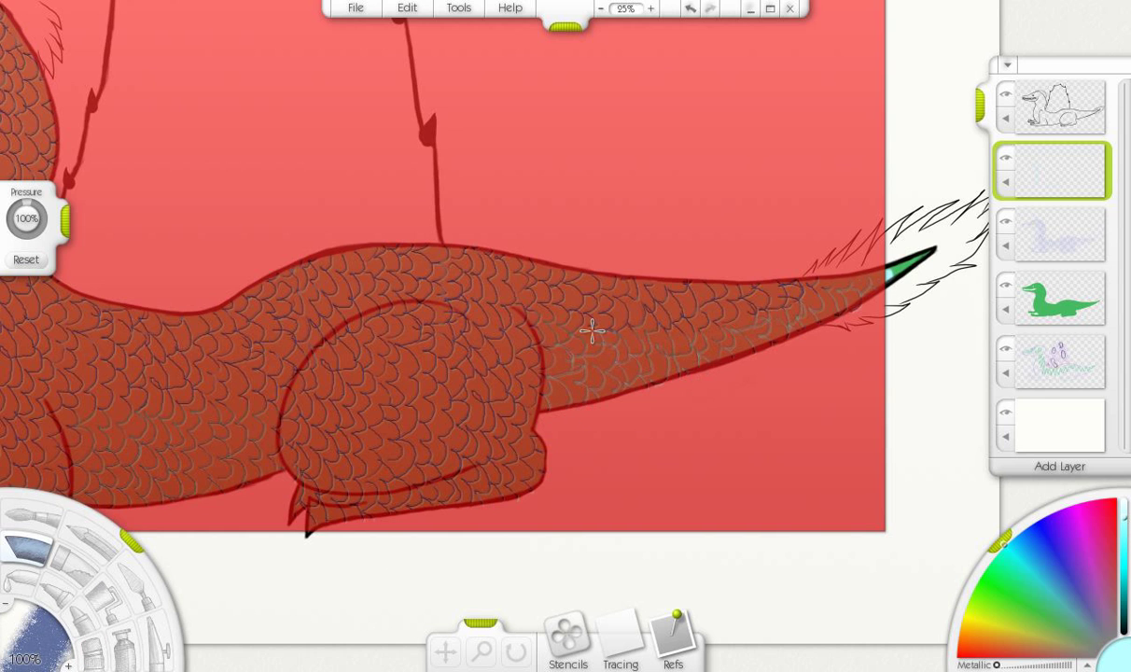
pyautogui.press('Tab')
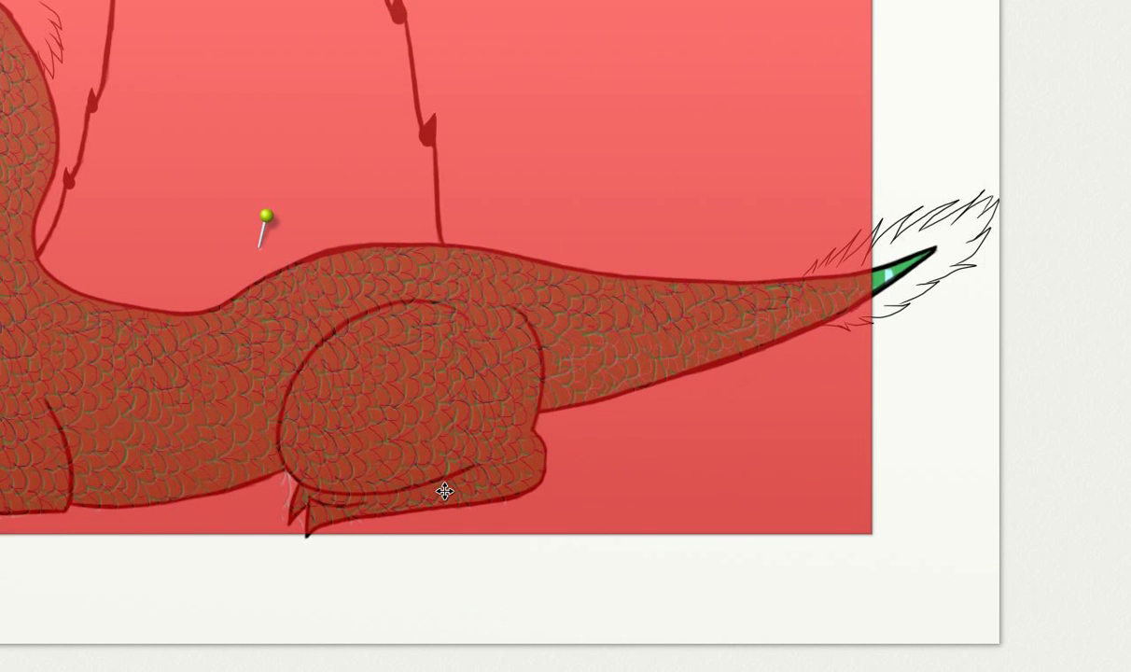
pyautogui.press('Tab')
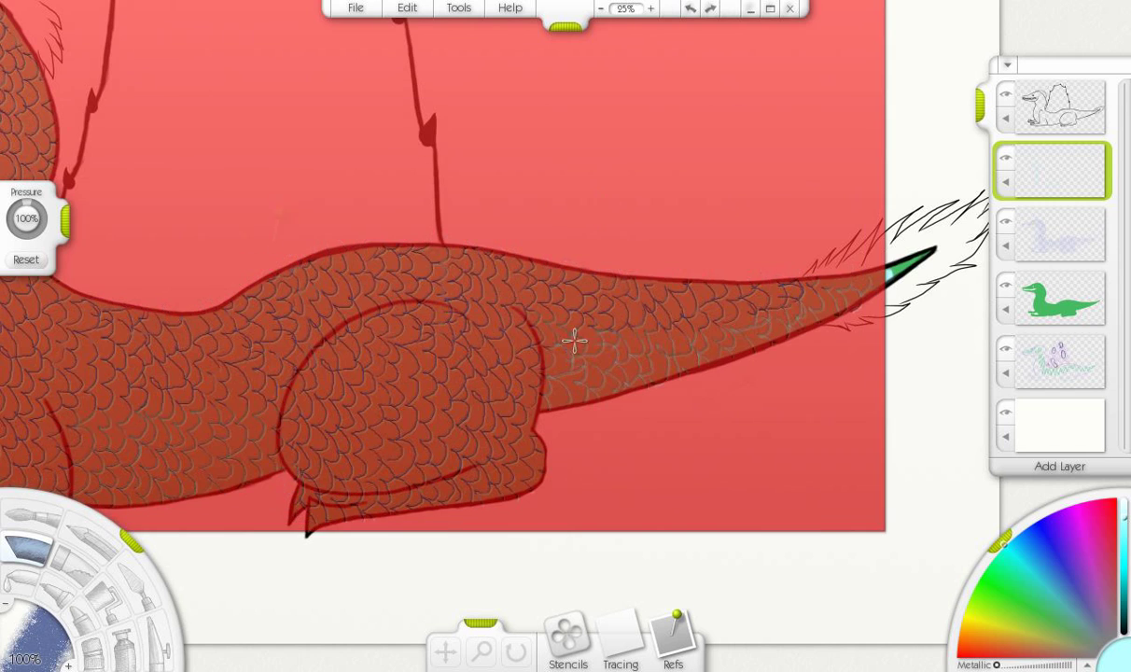
pyautogui.moveTo(575, 341); pyautogui.dragTo(867, 301)
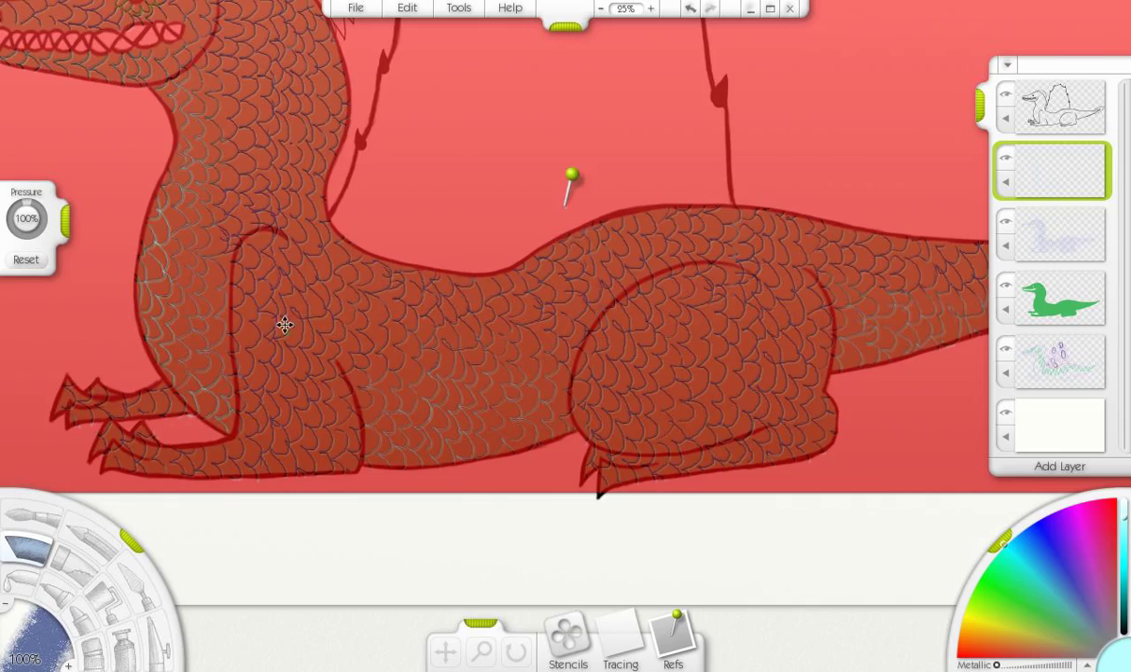
# - Finish the pale cyan scale lines on the belly, throat and lower jaw and hide the stencil
pyautogui.moveTo(285, 324); pyautogui.dragTo(490, 457)
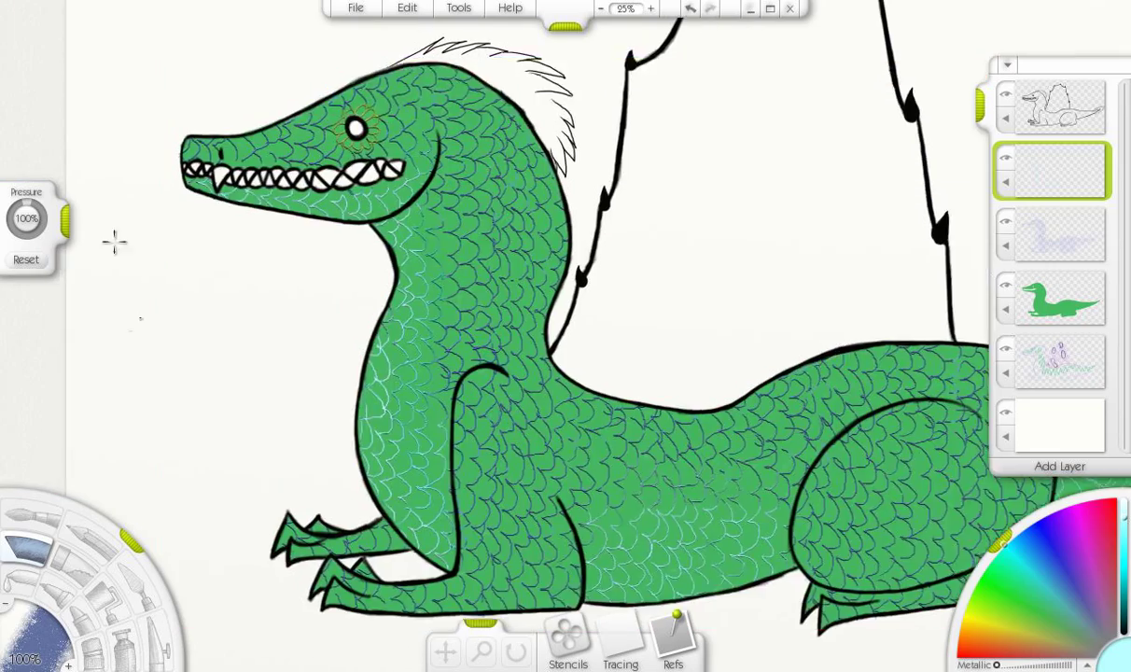
pyautogui.moveTo(113, 240); pyautogui.dragTo(4, 280)
pyautogui.scroll(-2, 119, 244)
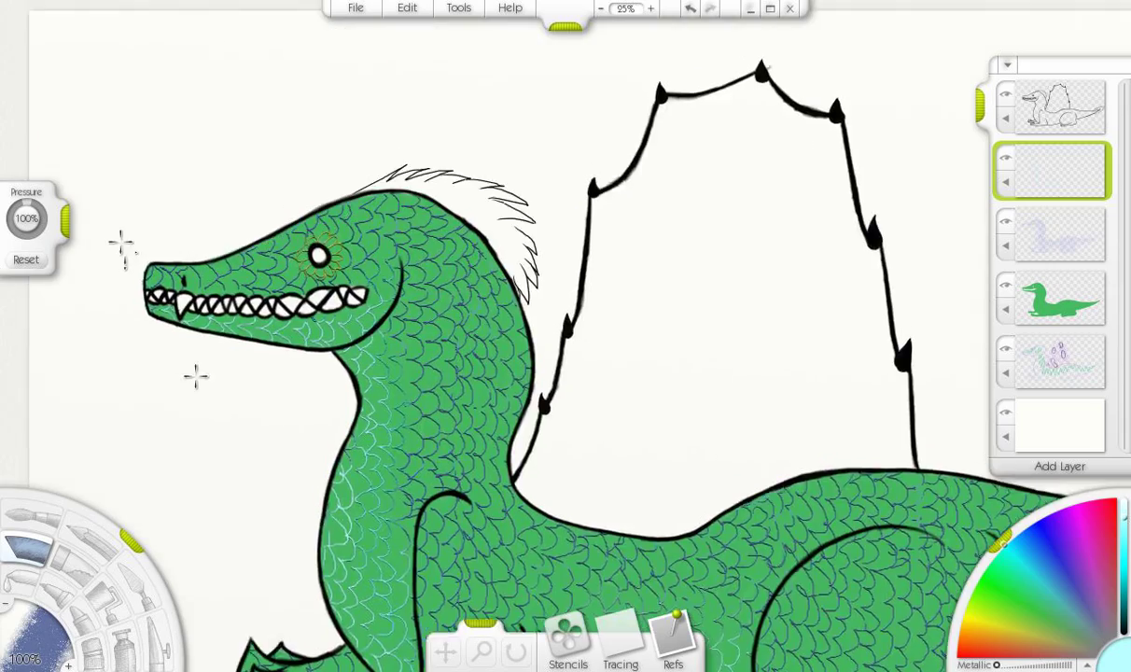
# - Paint white over the petal-shaped scale ring around the eye through the stencil on the scale-line layer and hide the stencil
pyautogui.scroll(4, 212, 257)
pyautogui.hotkey('ctrl', '=')
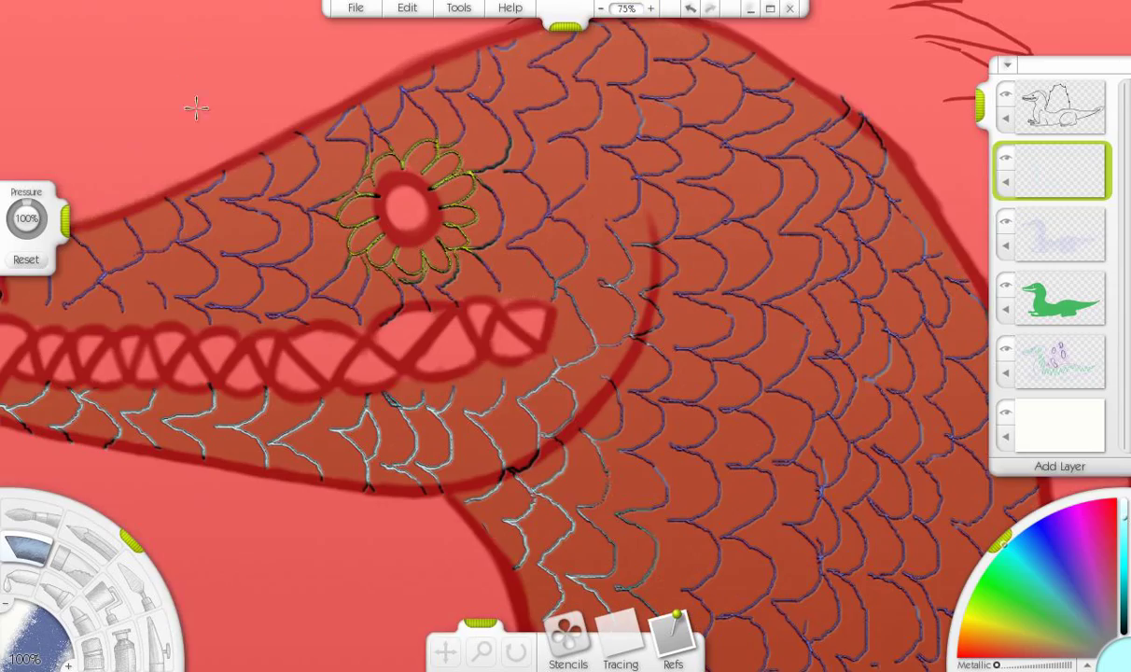
pyautogui.moveTo(443, 252)
pyautogui.mouseDown()
pyautogui.moveTo(361, 217)
pyautogui.moveTo(465, 219)
pyautogui.mouseUp()
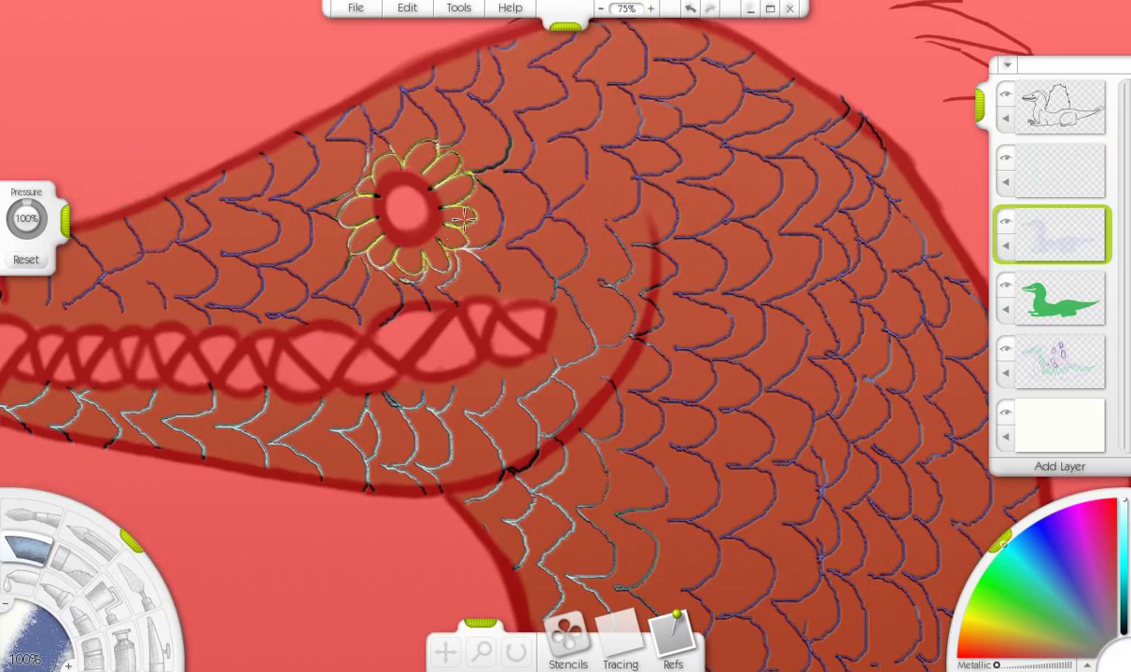
pyautogui.hotkey('ctrl', '-')
pyautogui.moveTo(429, 56); pyautogui.dragTo(306, 25)
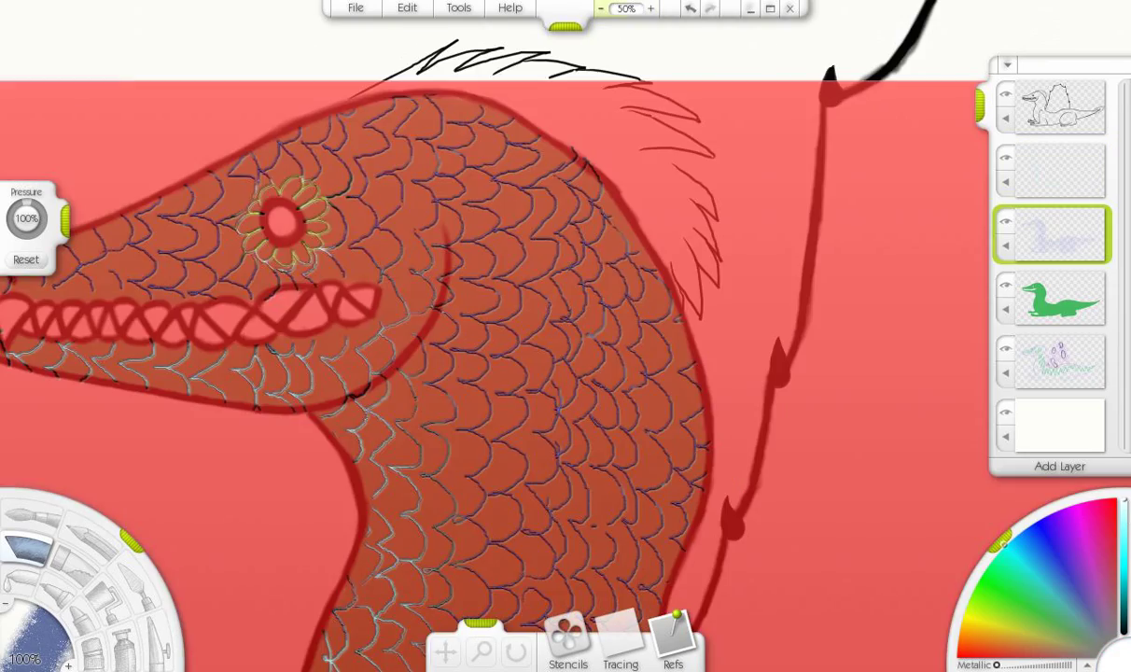
pyautogui.hotkey('ctrl', '-')
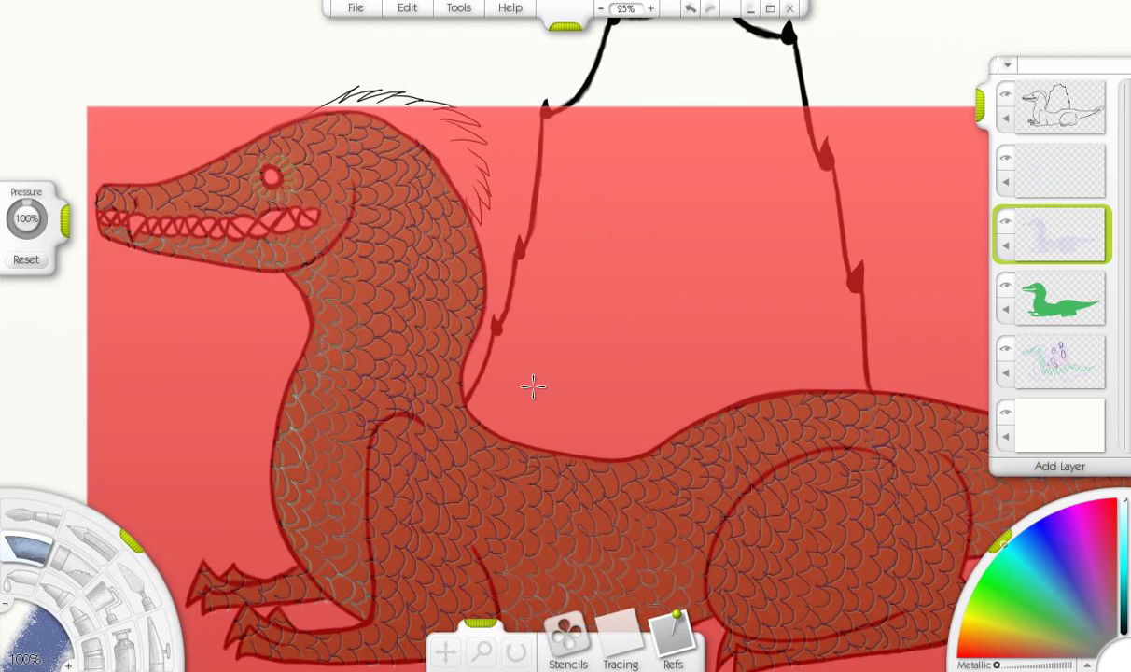
pyautogui.rightClick(534, 384)
pyautogui.click(579, 594)
# - Show the colour sketch layer at 100% opacity and sample the pale lavender from its sail
pyautogui.click(1059, 361)
pyautogui.click(1059, 361)
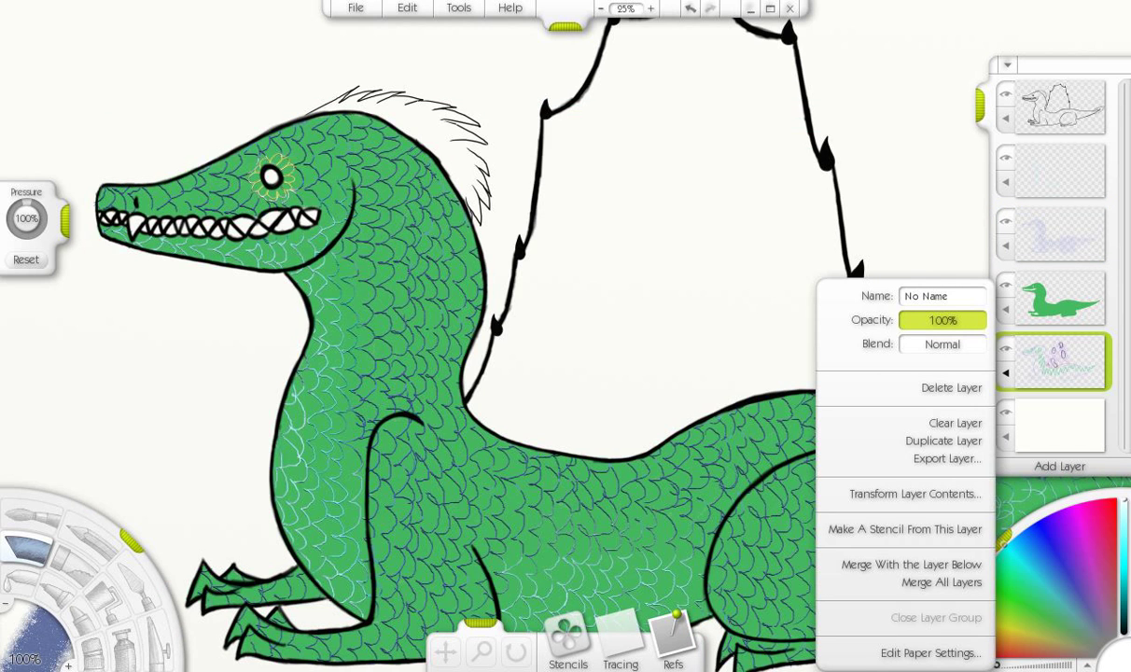
pyautogui.click(583, 280)
pyautogui.press('f')
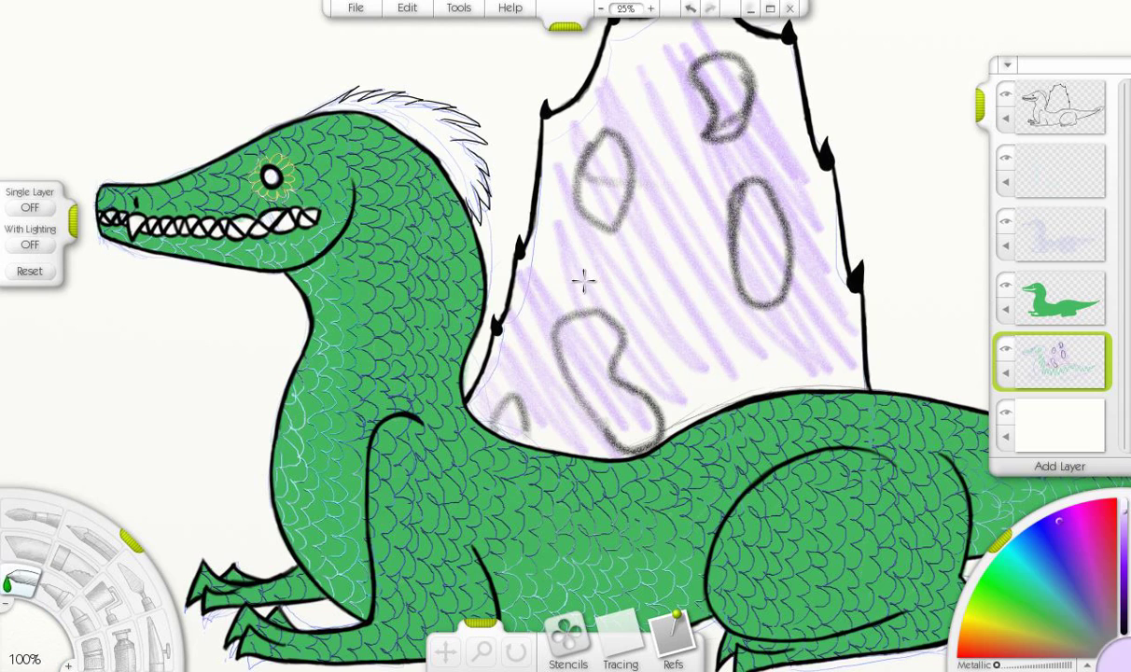
# - Paint a round lavender swatch in the empty area above the snout and set the colour sketch layer's opacity to 0%
pyautogui.click(24, 514)
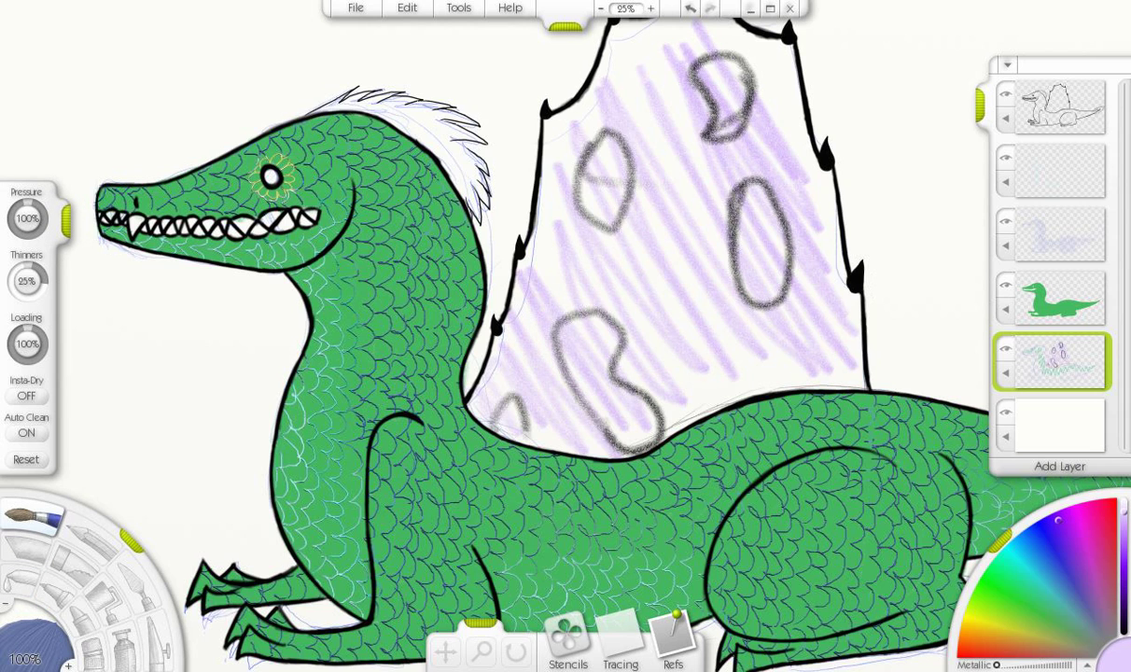
pyautogui.click(1059, 298)
pyautogui.moveTo(58, 92)
pyautogui.mouseDown()
pyautogui.moveTo(61, 63)
pyautogui.moveTo(74, 110)
pyautogui.moveTo(42, 117)
pyautogui.mouseUp()
pyautogui.click(1059, 171)
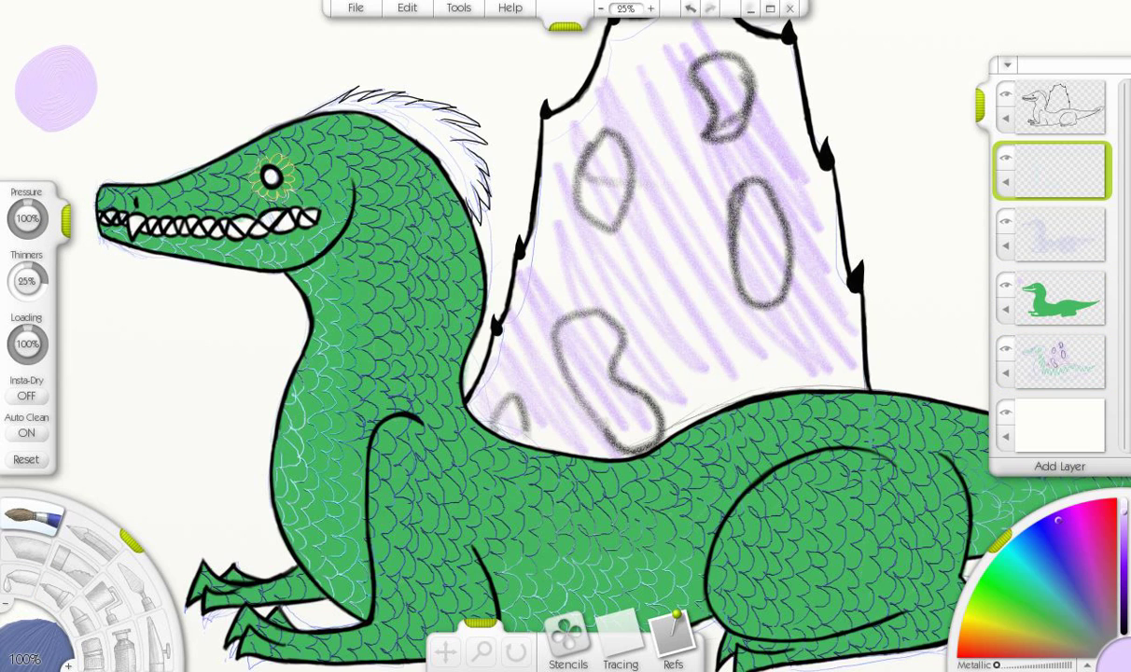
pyautogui.click(1006, 372)
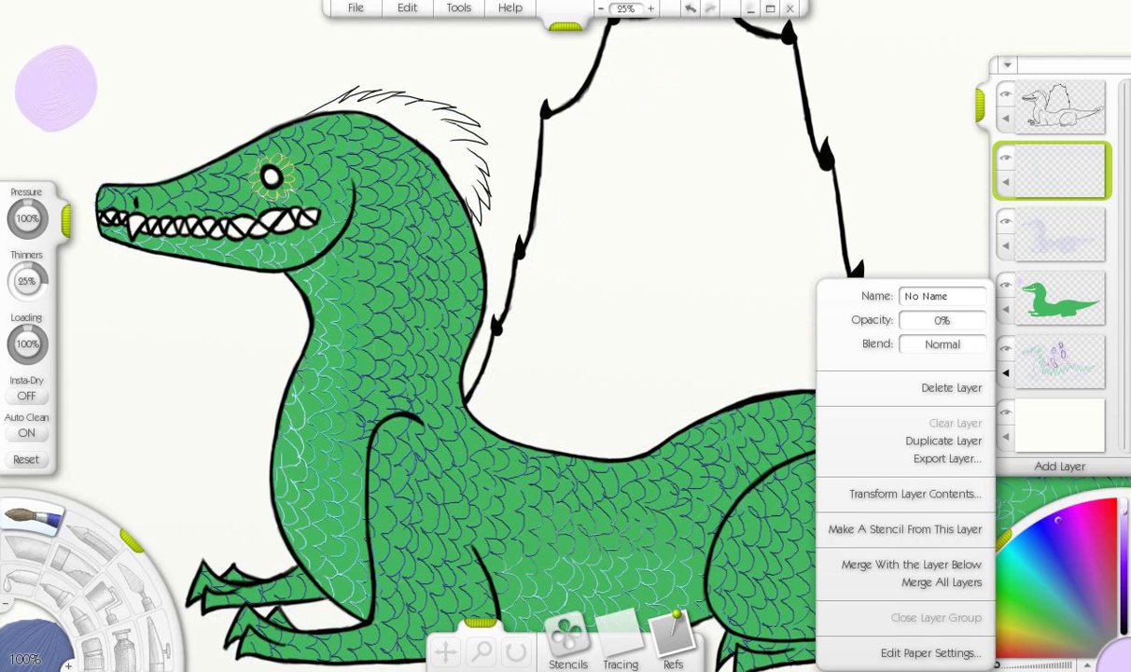
# - Try a lavender stroke on the sail, undo it, and move the empty layer directly below the green base layer
pyautogui.click(28, 518)
pyautogui.click(28, 549)
pyautogui.moveTo(644, 282)
pyautogui.mouseDown()
pyautogui.moveTo(631, 373)
pyautogui.moveTo(558, 457)
pyautogui.mouseUp()
pyautogui.hotkey('ctrl', 'z')
pyautogui.hotkey('ctrl', 'z')
pyautogui.moveTo(1053, 171); pyautogui.dragTo(1059, 317)
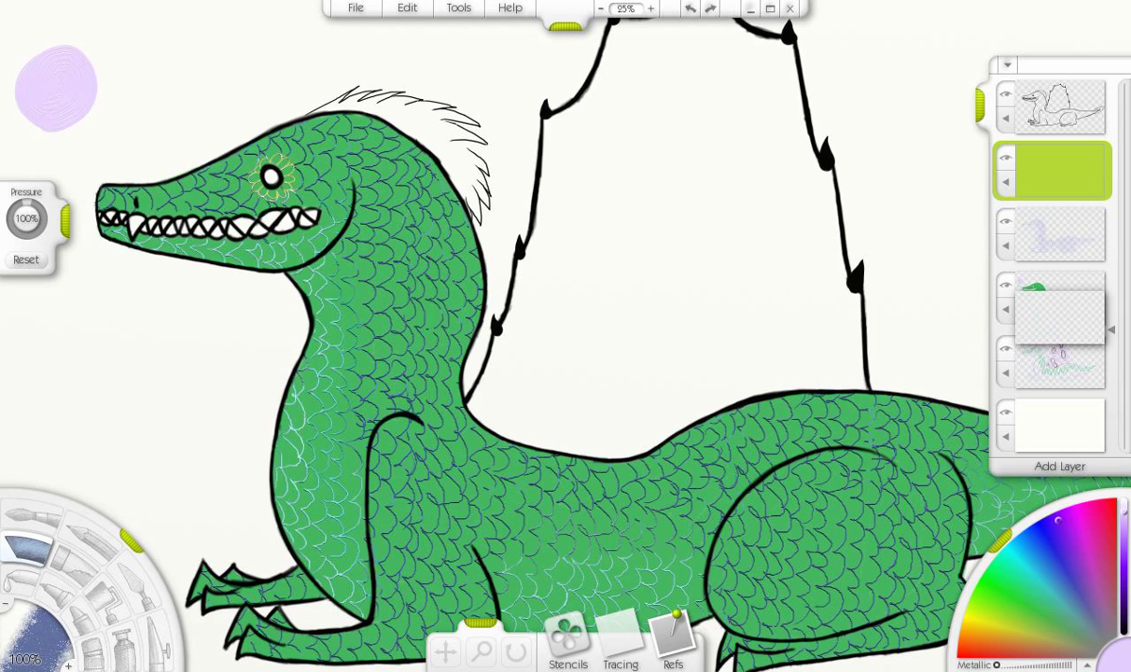
pyautogui.moveTo(1059, 317); pyautogui.dragTo(1059, 300)
# - Paint lavender over the sail's lower front, the tail tuft and the crest behind the head
pyautogui.moveTo(644, 350)
pyautogui.mouseDown()
pyautogui.moveTo(641, 247)
pyautogui.moveTo(502, 383)
pyautogui.moveTo(502, 343)
pyautogui.moveTo(565, 262)
pyautogui.moveTo(462, 403)
pyautogui.moveTo(586, 450)
pyautogui.moveTo(604, 350)
pyautogui.moveTo(616, 402)
pyautogui.moveTo(251, 271)
pyautogui.mouseUp()
pyautogui.moveTo(903, 396)
pyautogui.mouseDown()
pyautogui.moveTo(961, 345)
pyautogui.moveTo(933, 298)
pyautogui.moveTo(822, 327)
pyautogui.mouseUp()
pyautogui.moveTo(351, 87); pyautogui.dragTo(600, 259)
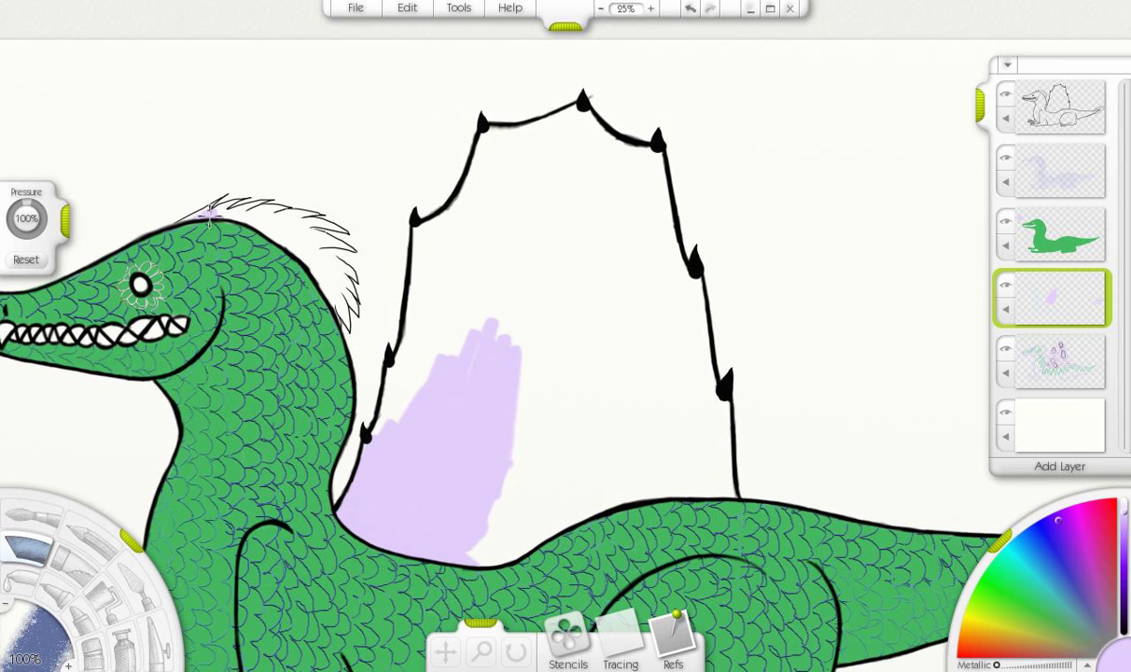
pyautogui.moveTo(209, 214)
pyautogui.mouseDown()
pyautogui.moveTo(295, 236)
pyautogui.moveTo(335, 248)
pyautogui.mouseUp()
# - Fill the rest of the sail with flat lavender up to its outline
pyautogui.moveTo(415, 220)
pyautogui.mouseDown()
pyautogui.moveTo(389, 417)
pyautogui.moveTo(399, 424)
pyautogui.moveTo(467, 270)
pyautogui.moveTo(443, 271)
pyautogui.moveTo(467, 304)
pyautogui.moveTo(440, 221)
pyautogui.moveTo(483, 178)
pyautogui.moveTo(491, 229)
pyautogui.moveTo(469, 295)
pyautogui.mouseUp()
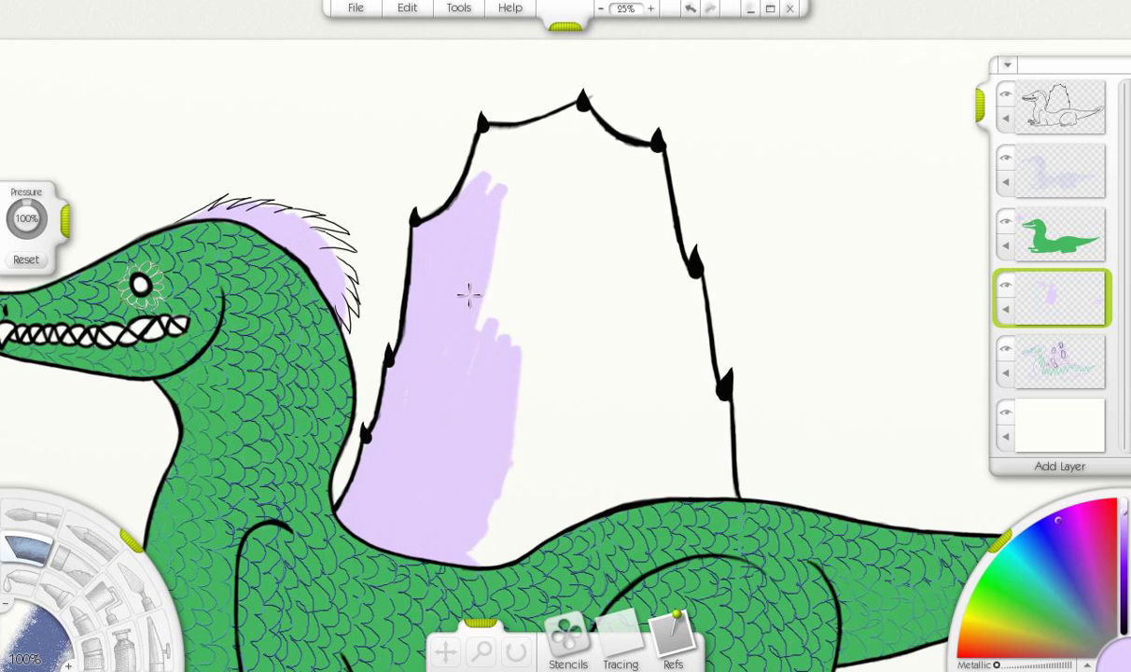
pyautogui.moveTo(679, 388)
pyautogui.mouseDown()
pyautogui.moveTo(717, 479)
pyautogui.moveTo(657, 173)
pyautogui.moveTo(651, 313)
pyautogui.mouseUp()
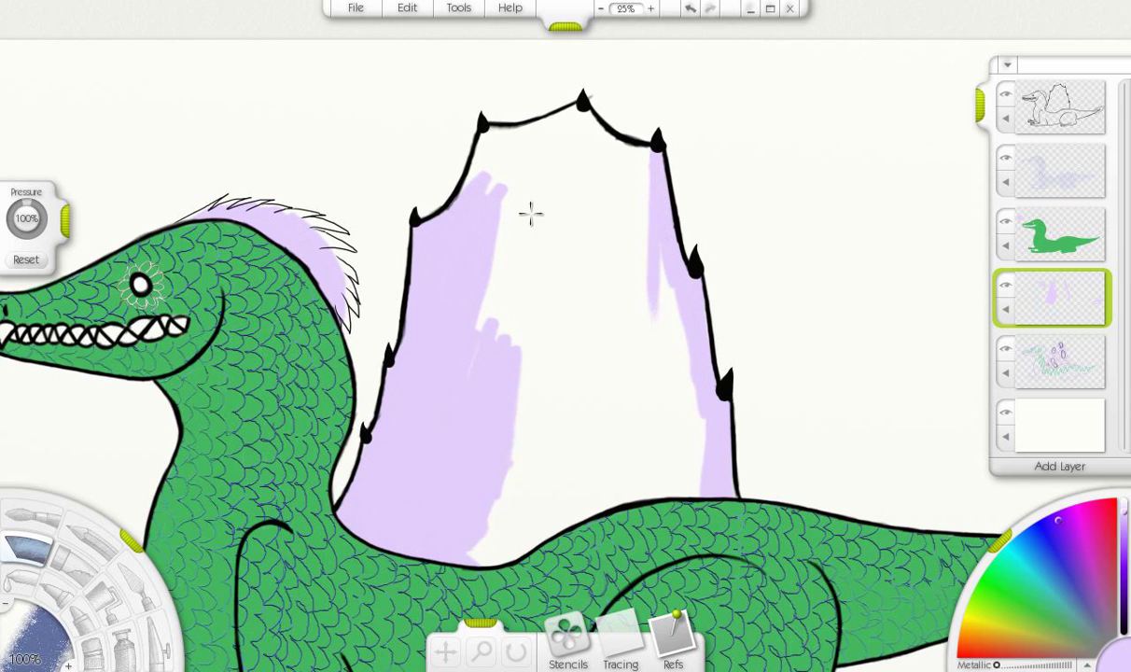
pyautogui.moveTo(530, 213)
pyautogui.mouseDown()
pyautogui.moveTo(547, 128)
pyautogui.moveTo(586, 107)
pyautogui.moveTo(635, 209)
pyautogui.mouseUp()
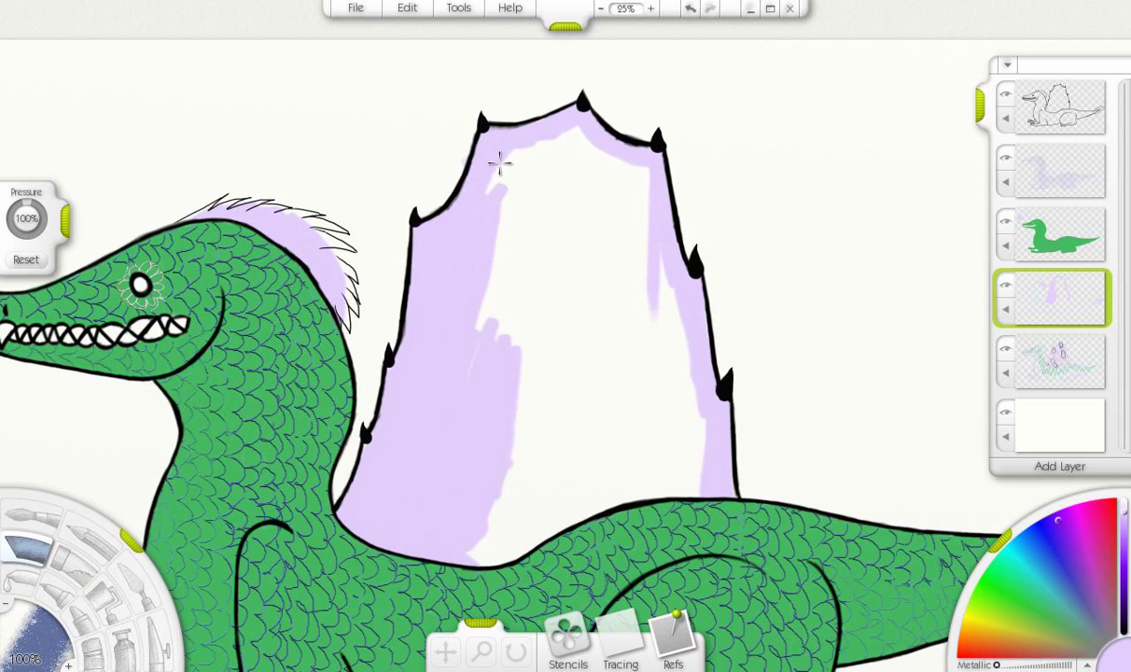
pyautogui.moveTo(500, 163)
pyautogui.mouseDown()
pyautogui.moveTo(476, 527)
pyautogui.moveTo(492, 525)
pyautogui.moveTo(517, 472)
pyautogui.moveTo(564, 479)
pyautogui.moveTo(659, 366)
pyautogui.moveTo(681, 411)
pyautogui.moveTo(661, 285)
pyautogui.moveTo(547, 115)
pyautogui.moveTo(611, 148)
pyautogui.moveTo(620, 242)
pyautogui.mouseUp()
pyautogui.moveTo(480, 318)
pyautogui.mouseDown()
pyautogui.moveTo(598, 208)
pyautogui.moveTo(581, 176)
pyautogui.moveTo(484, 217)
pyautogui.moveTo(501, 182)
pyautogui.mouseUp()
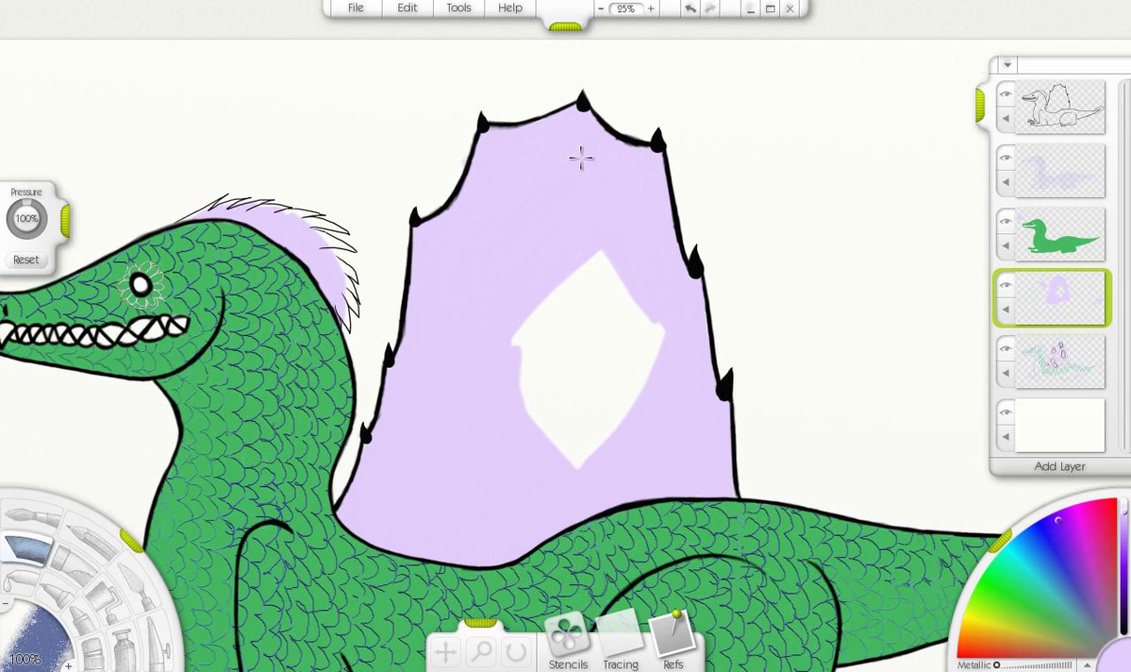
pyautogui.moveTo(582, 182)
pyautogui.mouseDown()
pyautogui.moveTo(593, 324)
pyautogui.moveTo(545, 388)
pyautogui.moveTo(583, 459)
pyautogui.moveTo(500, 350)
pyautogui.moveTo(603, 459)
pyautogui.moveTo(659, 469)
pyautogui.moveTo(620, 282)
pyautogui.mouseUp()
pyautogui.moveTo(575, 325)
pyautogui.mouseDown()
pyautogui.moveTo(569, 408)
pyautogui.moveTo(594, 323)
pyautogui.moveTo(644, 404)
pyautogui.mouseUp()
# - Fill the head crest's spikes out to their outlines in lavender with the tool size at 28%
pyautogui.hotkey('ctrl', '=')
pyautogui.moveTo(328, 253); pyautogui.dragTo(182, 194)
pyautogui.scroll(2, 888, 233)
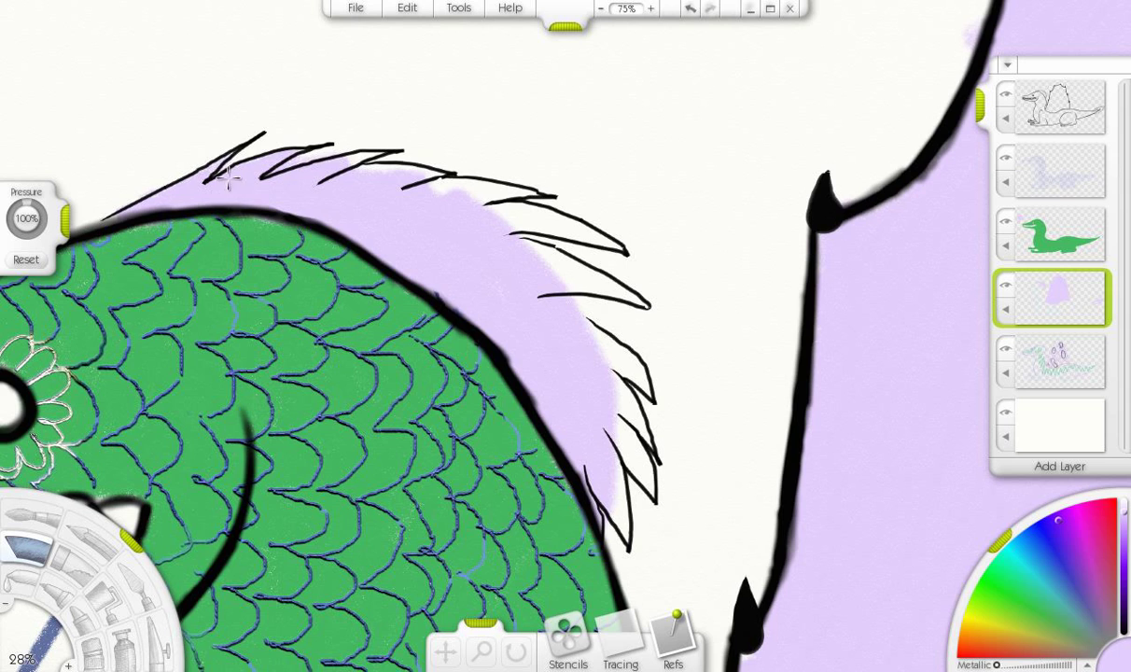
pyautogui.moveTo(349, 174); pyautogui.dragTo(501, 197)
pyautogui.moveTo(394, 180)
pyautogui.mouseDown()
pyautogui.moveTo(597, 504)
pyautogui.moveTo(595, 381)
pyautogui.moveTo(625, 371)
pyautogui.moveTo(576, 270)
pyautogui.moveTo(586, 232)
pyautogui.moveTo(250, 230)
pyautogui.mouseUp()
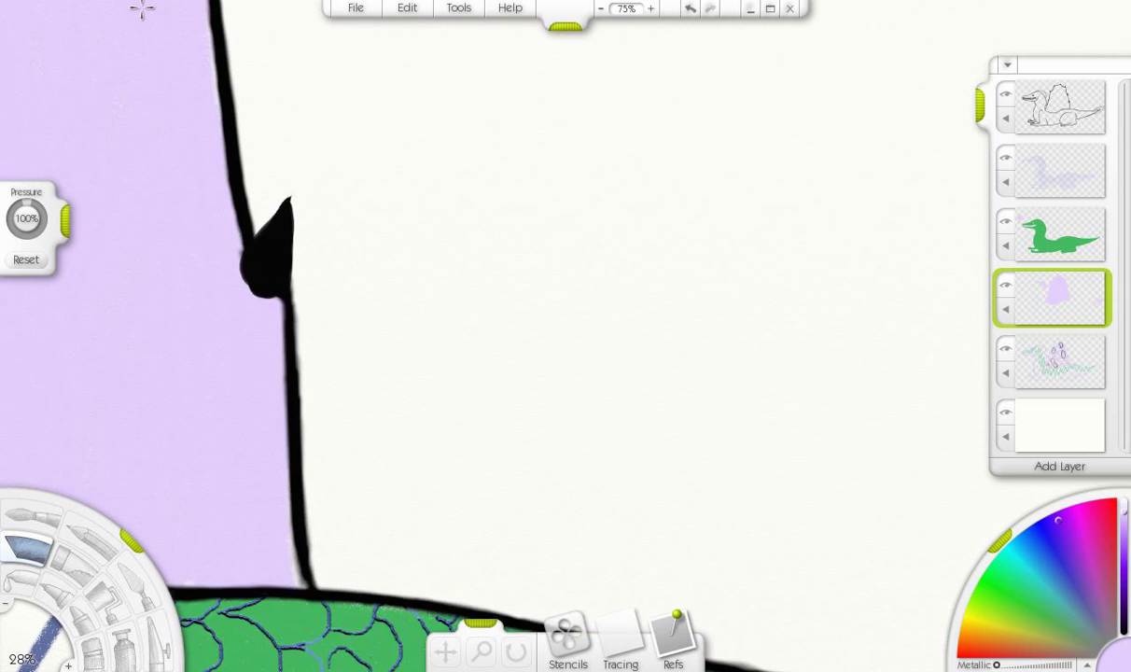
# - Fade the tail tuft toward its hair tips with paler lavender at 51% pressure
pyautogui.scroll(-2, 745, 308)
pyautogui.scroll(1, 561, 344)
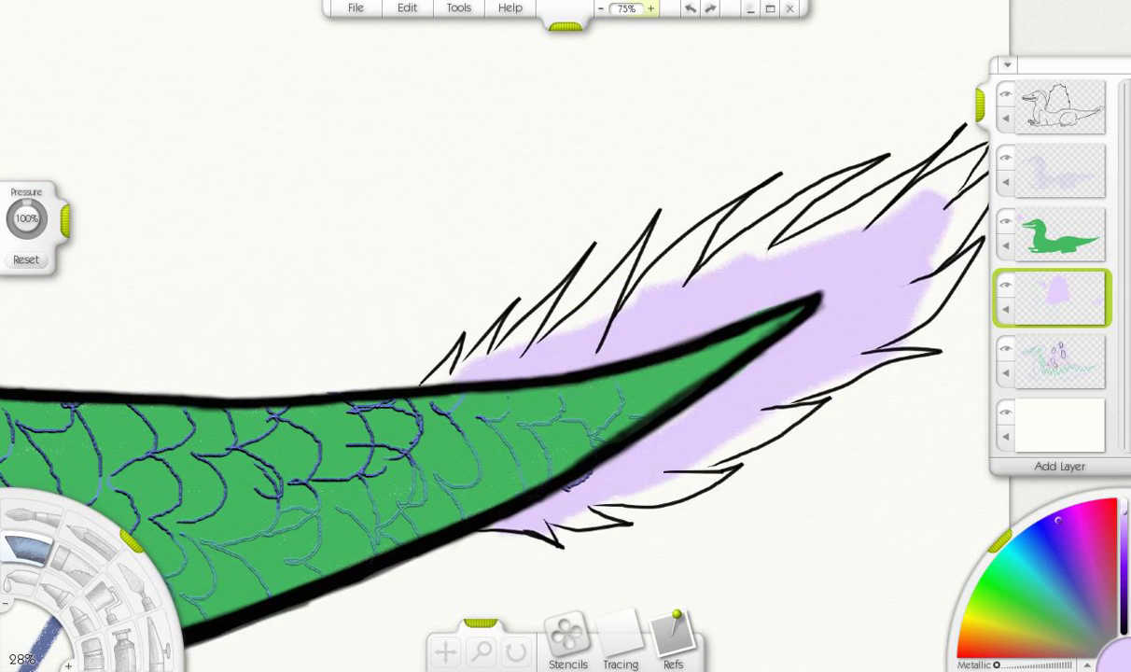
pyautogui.moveTo(364, 253); pyautogui.dragTo(378, 262)
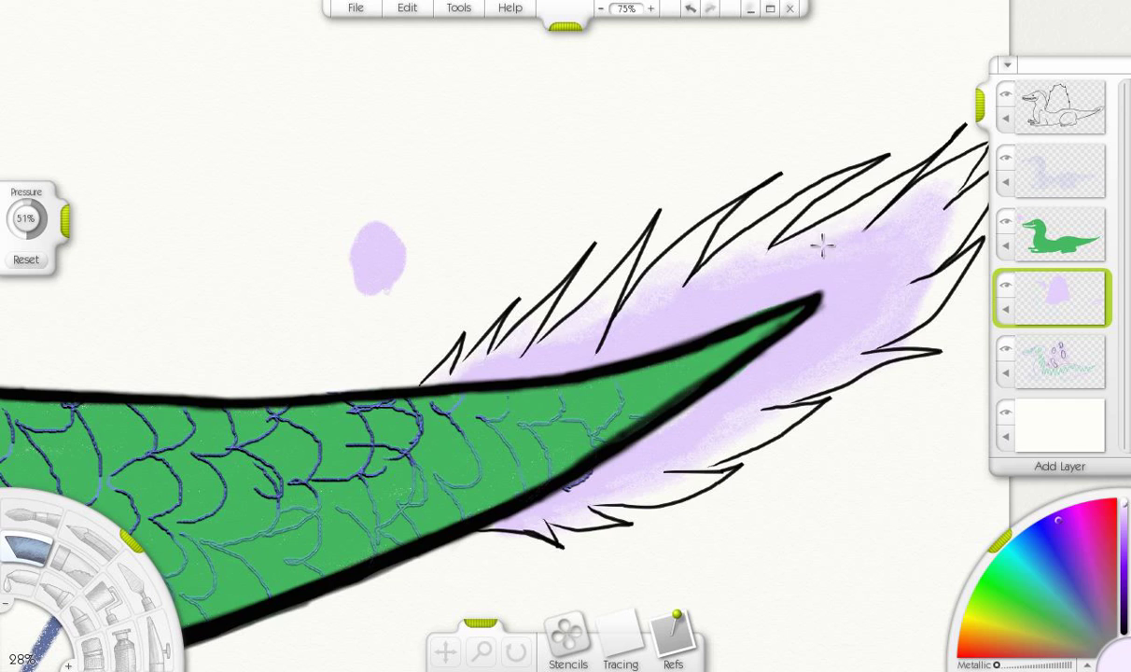
pyautogui.scroll(-5, 583, 132)
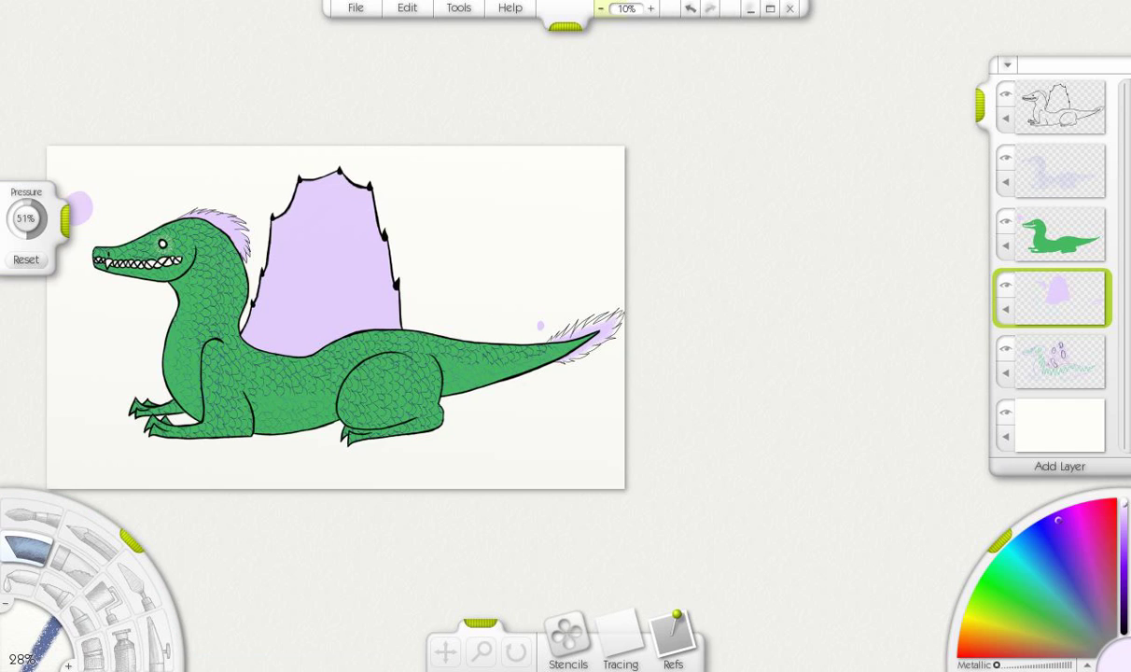
# - Shade the tips of the head crest's spikes with a deeper purple at 51% pressure
pyautogui.click(24, 659)
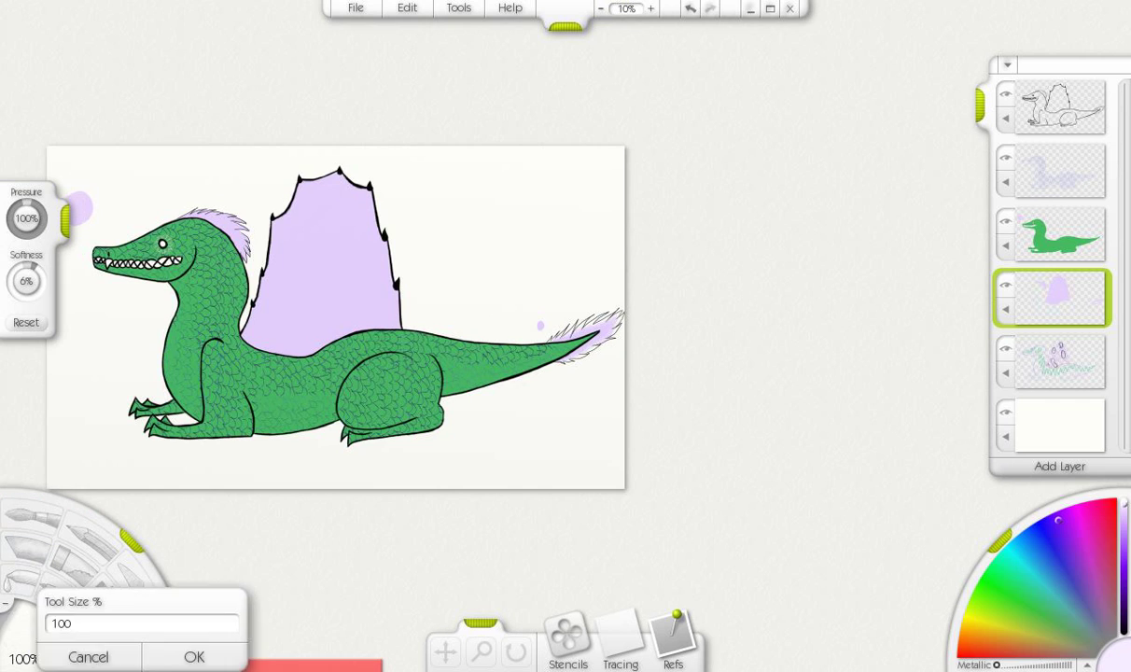
pyautogui.scroll(6, 538, 321)
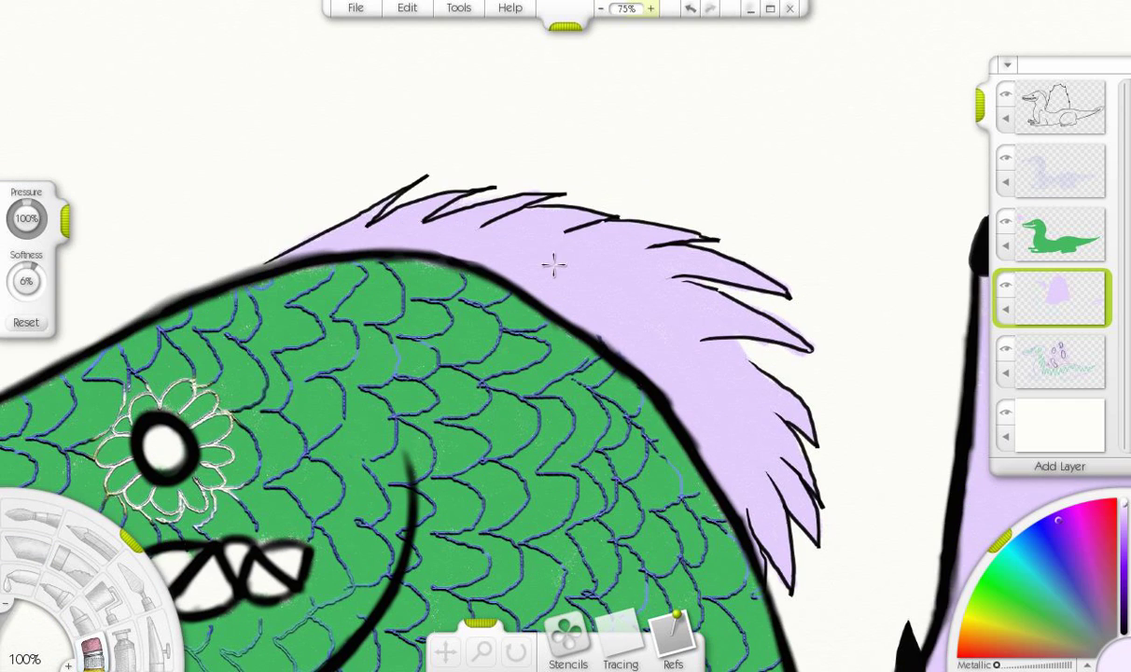
pyautogui.click(33, 549)
pyautogui.moveTo(779, 560)
pyautogui.mouseDown()
pyautogui.moveTo(748, 478)
pyautogui.moveTo(782, 566)
pyautogui.moveTo(771, 463)
pyautogui.moveTo(811, 528)
pyautogui.moveTo(798, 500)
pyautogui.mouseUp()
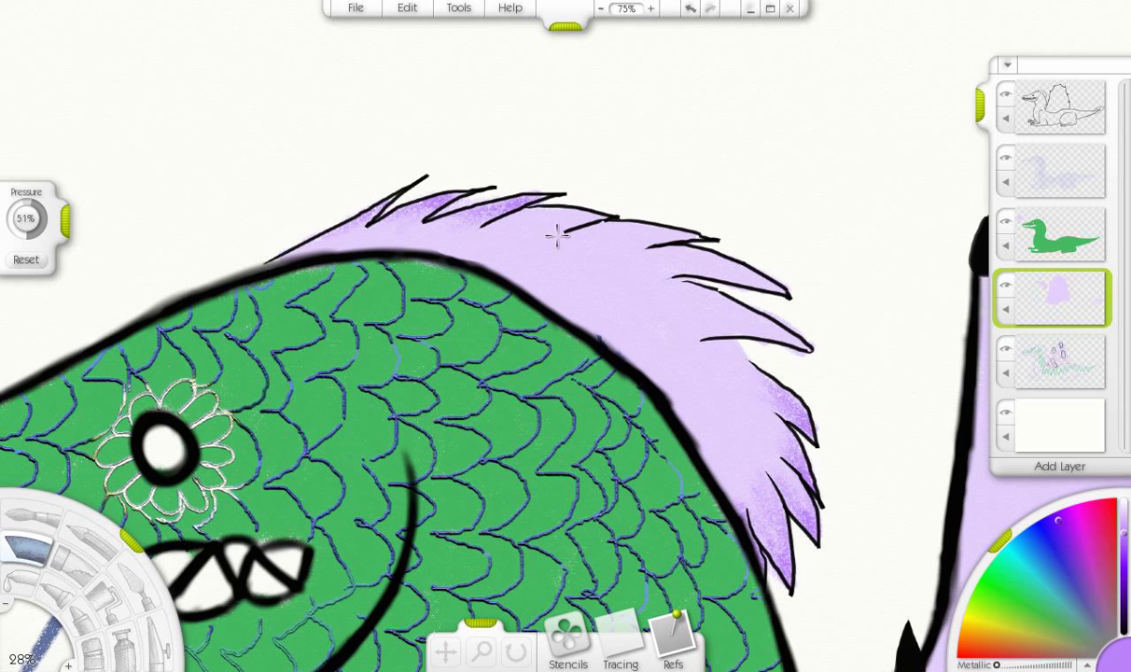
pyautogui.moveTo(531, 222); pyautogui.dragTo(571, 217)
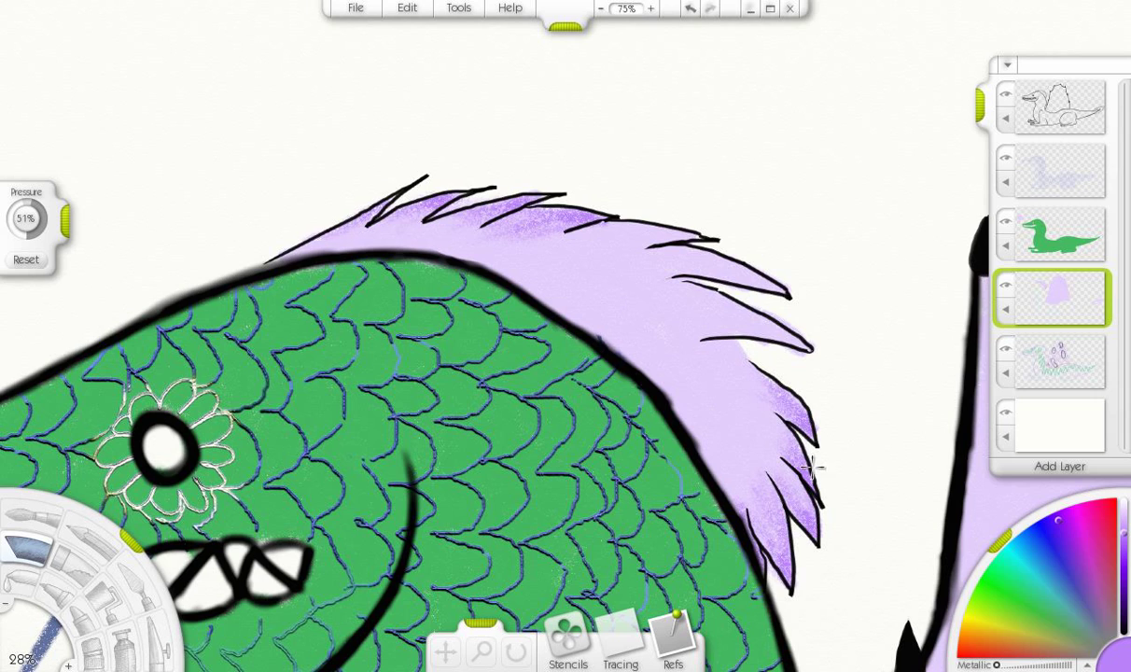
pyautogui.moveTo(799, 344)
pyautogui.mouseDown()
pyautogui.moveTo(766, 328)
pyautogui.moveTo(703, 325)
pyautogui.moveTo(773, 330)
pyautogui.moveTo(691, 305)
pyautogui.moveTo(796, 287)
pyautogui.moveTo(717, 269)
pyautogui.mouseUp()
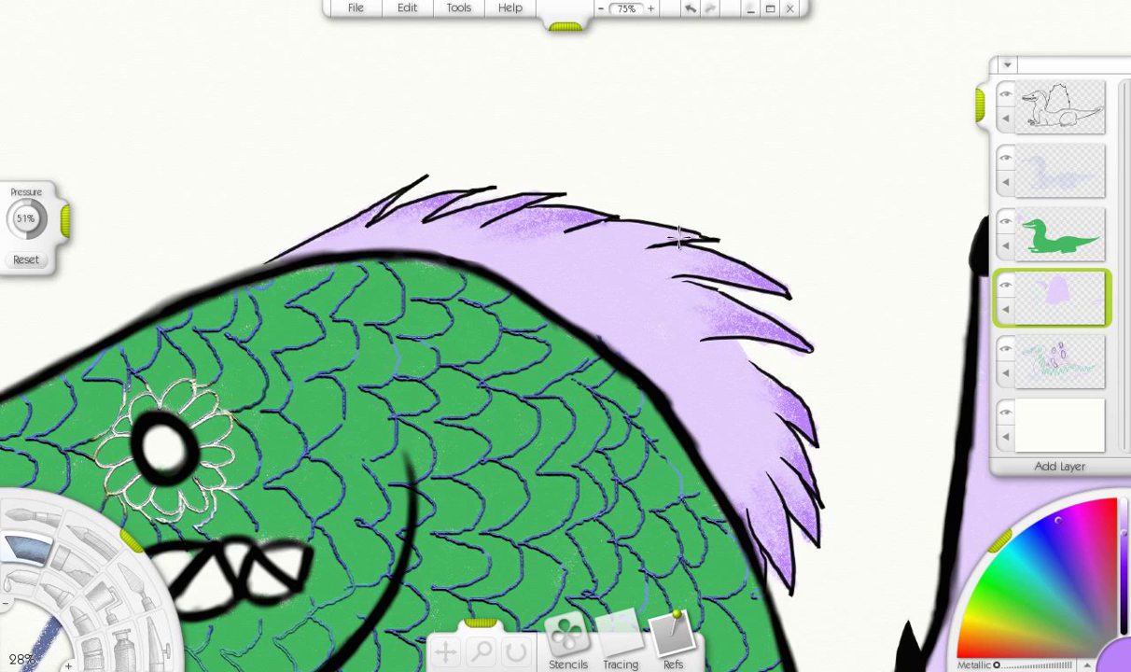
pyautogui.moveTo(585, 224)
pyautogui.mouseDown()
pyautogui.moveTo(676, 244)
pyautogui.moveTo(573, 242)
pyautogui.moveTo(772, 288)
pyautogui.moveTo(635, 244)
pyautogui.moveTo(679, 269)
pyautogui.mouseUp()
# - Shade the base of the crest along the back of the head in purple and blend it outward
pyautogui.moveTo(638, 399)
pyautogui.mouseDown()
pyautogui.moveTo(664, 404)
pyautogui.moveTo(267, 252)
pyautogui.moveTo(527, 315)
pyautogui.moveTo(622, 355)
pyautogui.mouseUp()
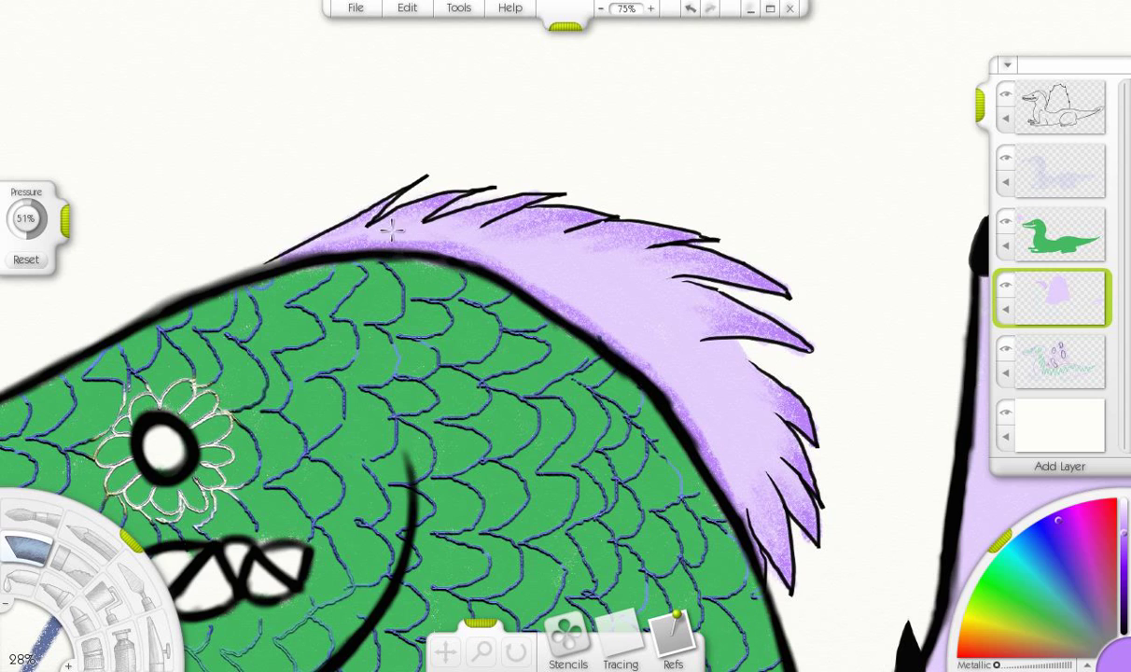
pyautogui.moveTo(501, 267)
pyautogui.mouseDown()
pyautogui.moveTo(631, 364)
pyautogui.moveTo(715, 460)
pyautogui.mouseUp()
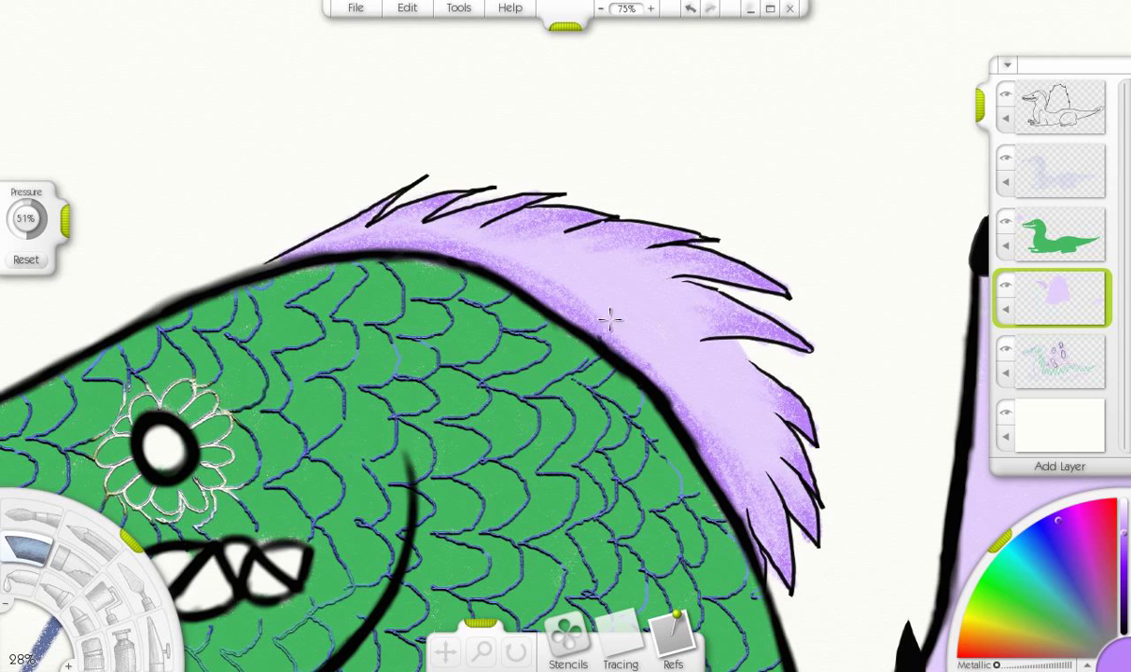
pyautogui.moveTo(610, 319); pyautogui.dragTo(679, 384)
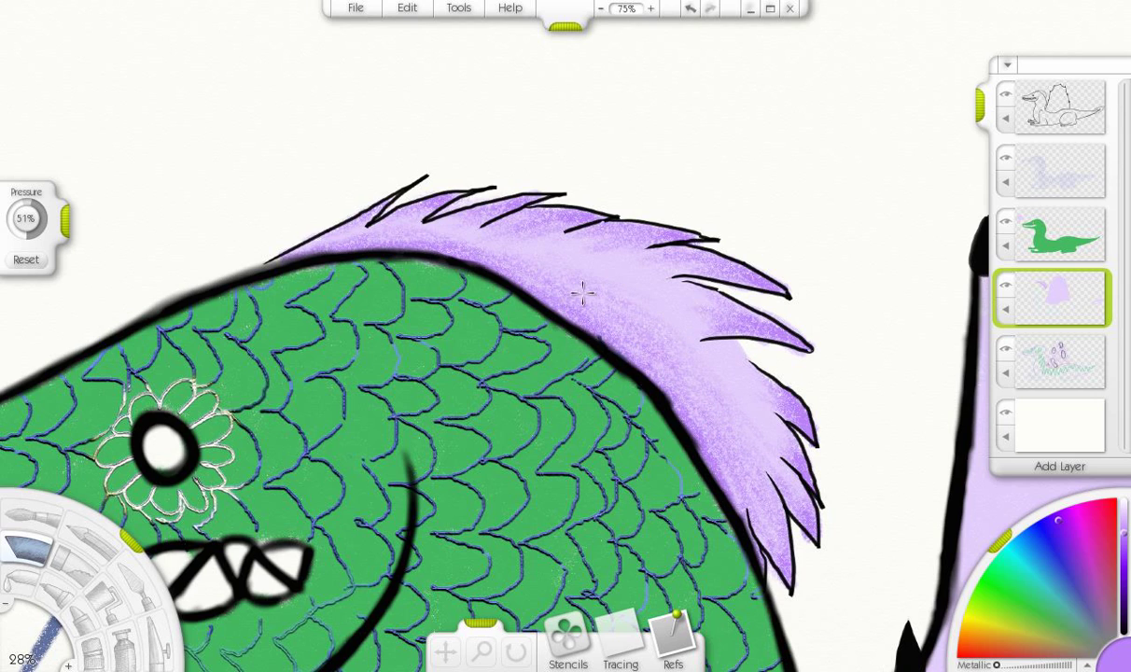
# - Draw dark violet ribs down the sail from each spike along its edge toward the back
pyautogui.scroll(-5, 861, 227)
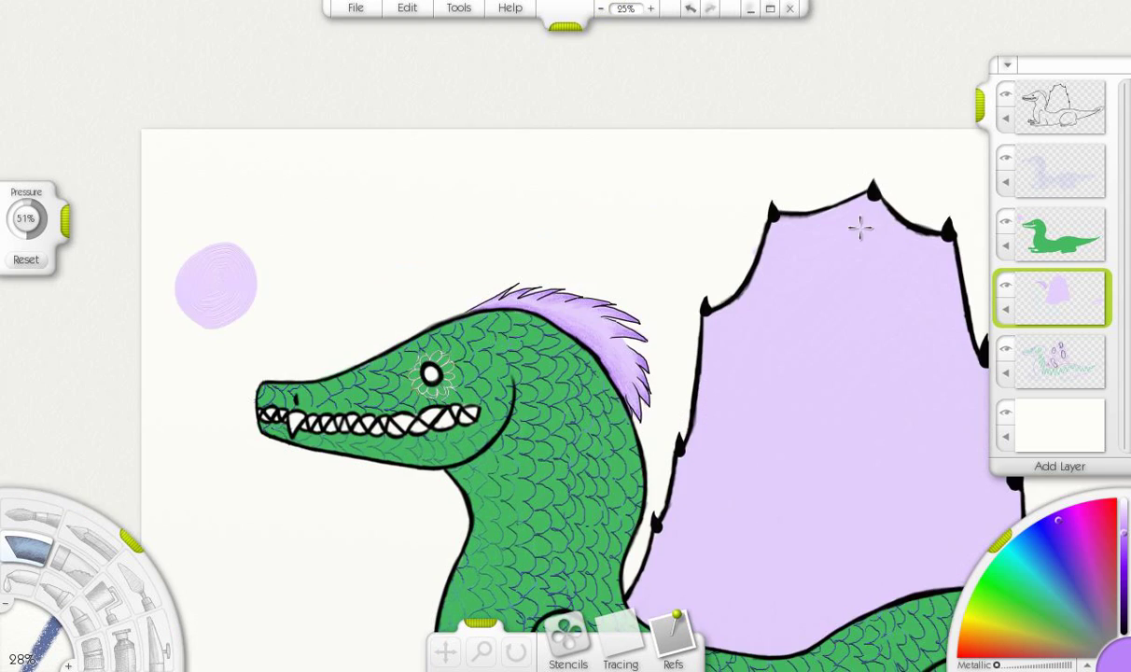
pyautogui.moveTo(860, 228)
pyautogui.mouseDown()
pyautogui.moveTo(527, 81)
pyautogui.moveTo(505, 36)
pyautogui.mouseUp()
pyautogui.moveTo(338, 291); pyautogui.dragTo(348, 368)
pyautogui.moveTo(315, 368)
pyautogui.mouseDown()
pyautogui.moveTo(323, 457)
pyautogui.moveTo(359, 478)
pyautogui.mouseUp()
pyautogui.moveTo(367, 149); pyautogui.dragTo(412, 439)
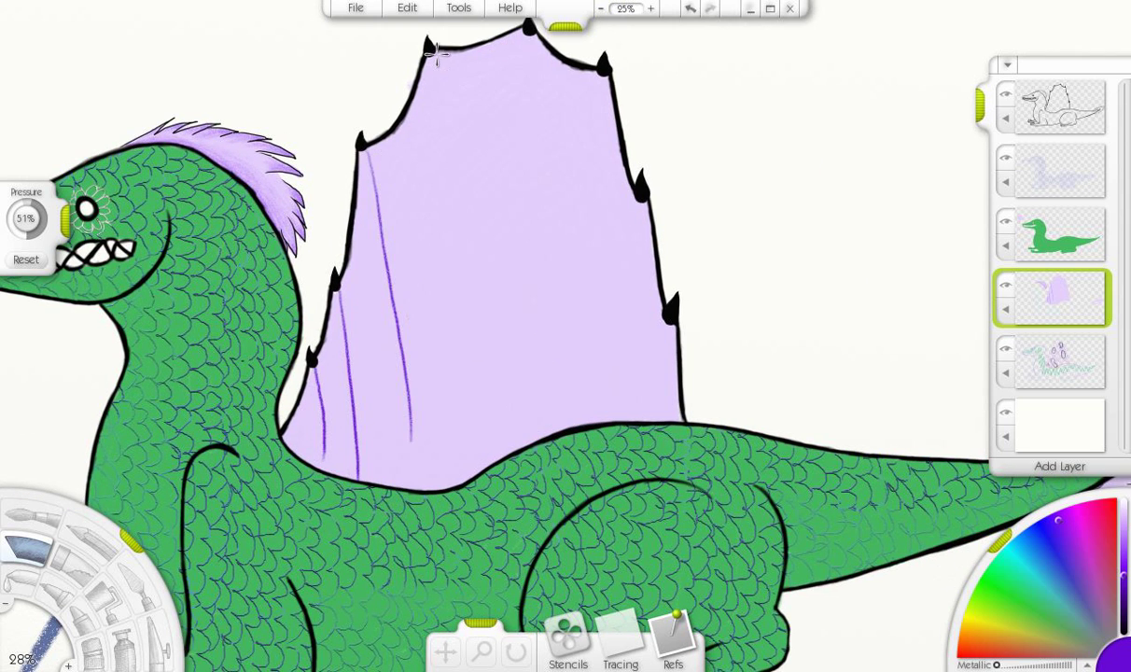
pyautogui.moveTo(435, 51); pyautogui.dragTo(469, 397)
pyautogui.moveTo(525, 40); pyautogui.dragTo(493, 401)
pyautogui.moveTo(600, 74); pyautogui.dragTo(565, 373)
pyautogui.moveTo(642, 200); pyautogui.dragTo(612, 382)
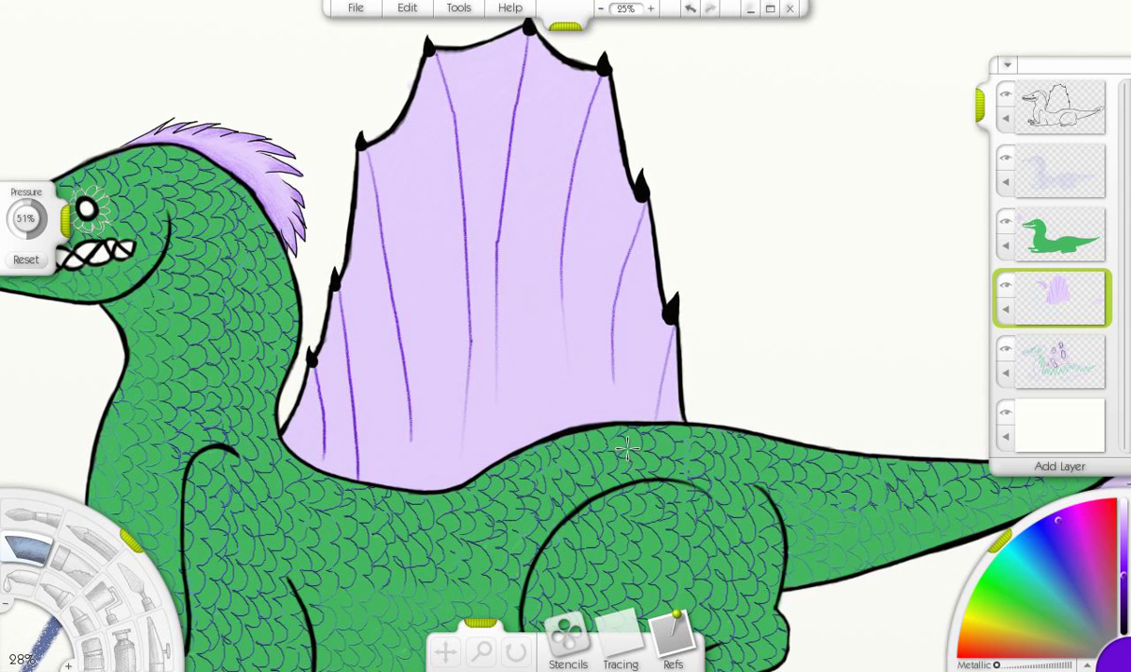
# - Outline black spikes on the line-art layer where the sail's ribs meet the back
pyautogui.click(1059, 106)
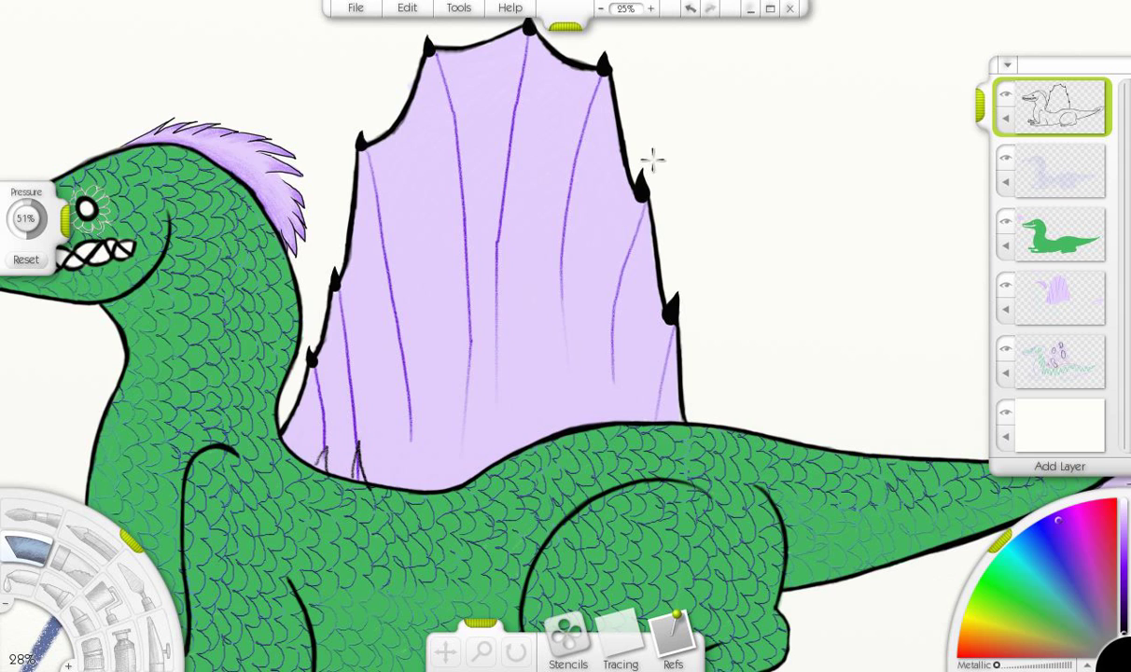
pyautogui.moveTo(409, 484); pyautogui.dragTo(402, 426)
pyautogui.moveTo(471, 465); pyautogui.dragTo(463, 402)
pyautogui.moveTo(512, 446); pyautogui.dragTo(498, 373)
pyautogui.moveTo(568, 420)
pyautogui.mouseDown()
pyautogui.moveTo(557, 355)
pyautogui.moveTo(589, 360)
pyautogui.mouseUp()
pyautogui.moveTo(623, 421); pyautogui.dragTo(614, 359)
pyautogui.moveTo(665, 422); pyautogui.dragTo(660, 376)
pyautogui.press('e')
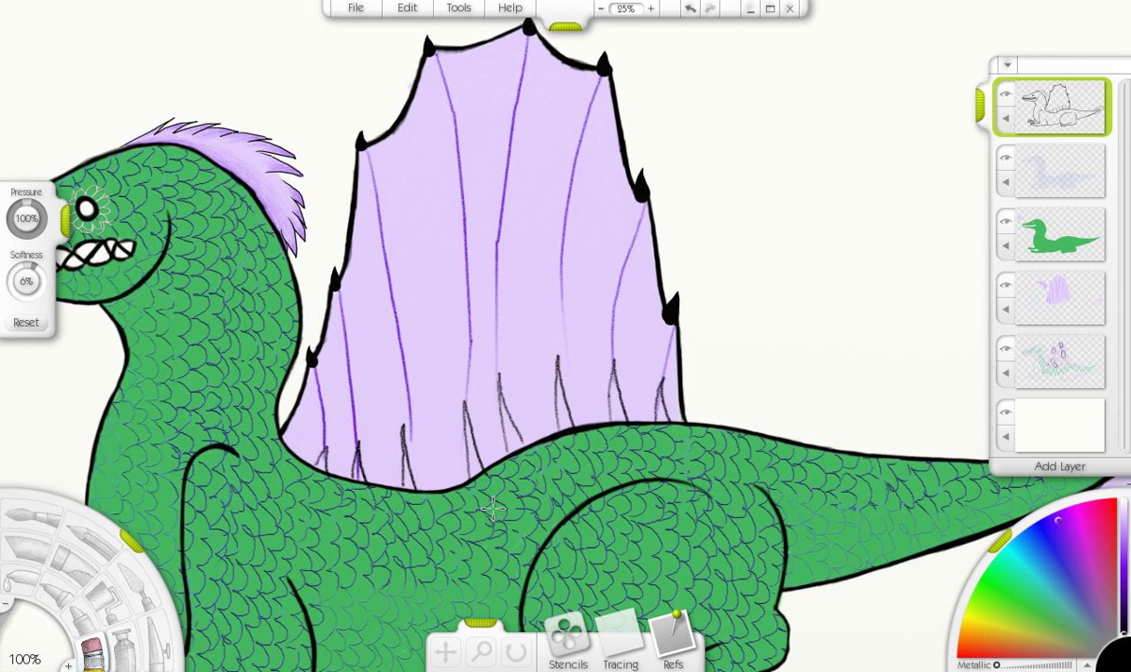
# - Fill the spikes at the sail's base solid black from the rear forward, erasing any ink that spills onto the back
pyautogui.scroll(-5, 566, 336)
pyautogui.scroll(10, 566, 336)
pyautogui.moveTo(280, 280)
pyautogui.mouseDown()
pyautogui.moveTo(410, 422)
pyautogui.moveTo(415, 322)
pyautogui.moveTo(434, 462)
pyautogui.moveTo(429, 448)
pyautogui.mouseUp()
pyautogui.hscroll(-3, 360, 315)
pyautogui.moveTo(360, 314)
pyautogui.mouseDown()
pyautogui.moveTo(378, 448)
pyautogui.moveTo(397, 328)
pyautogui.moveTo(387, 401)
pyautogui.moveTo(419, 448)
pyautogui.moveTo(404, 304)
pyautogui.moveTo(374, 275)
pyautogui.mouseUp()
pyautogui.hscroll(-7, 598, 379)
pyautogui.scroll(-2, 598, 379)
pyautogui.moveTo(495, 159)
pyautogui.mouseDown()
pyautogui.moveTo(496, 336)
pyautogui.moveTo(535, 390)
pyautogui.moveTo(518, 202)
pyautogui.moveTo(550, 392)
pyautogui.mouseUp()
pyautogui.press('e')
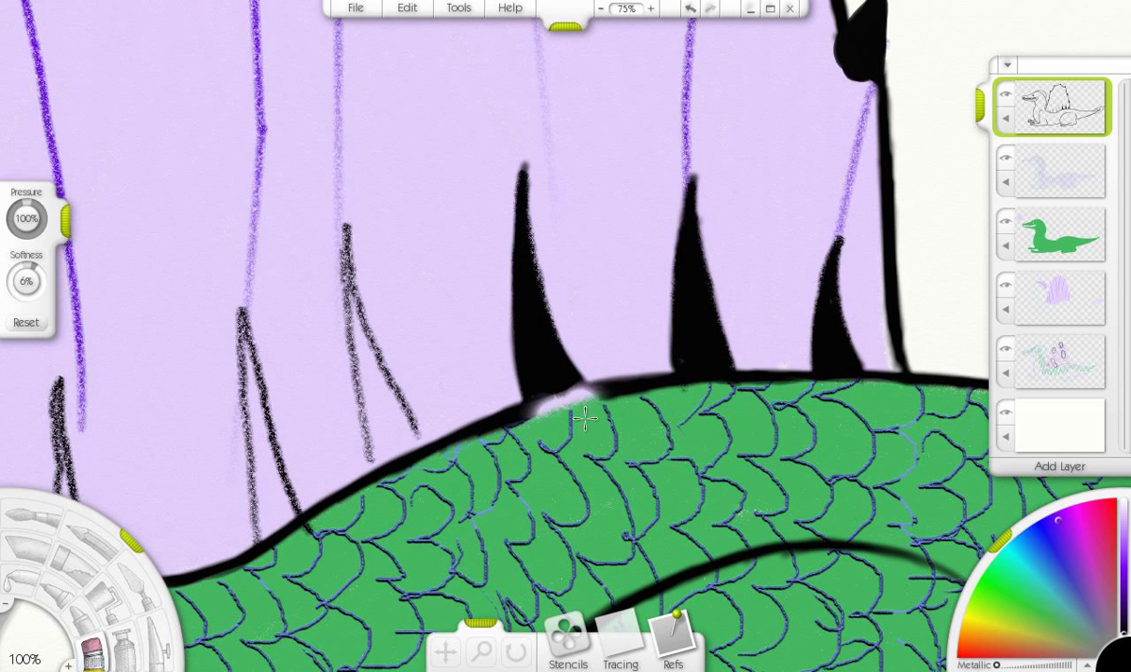
pyautogui.hscroll(-3, 588, 436)
pyautogui.press('e')
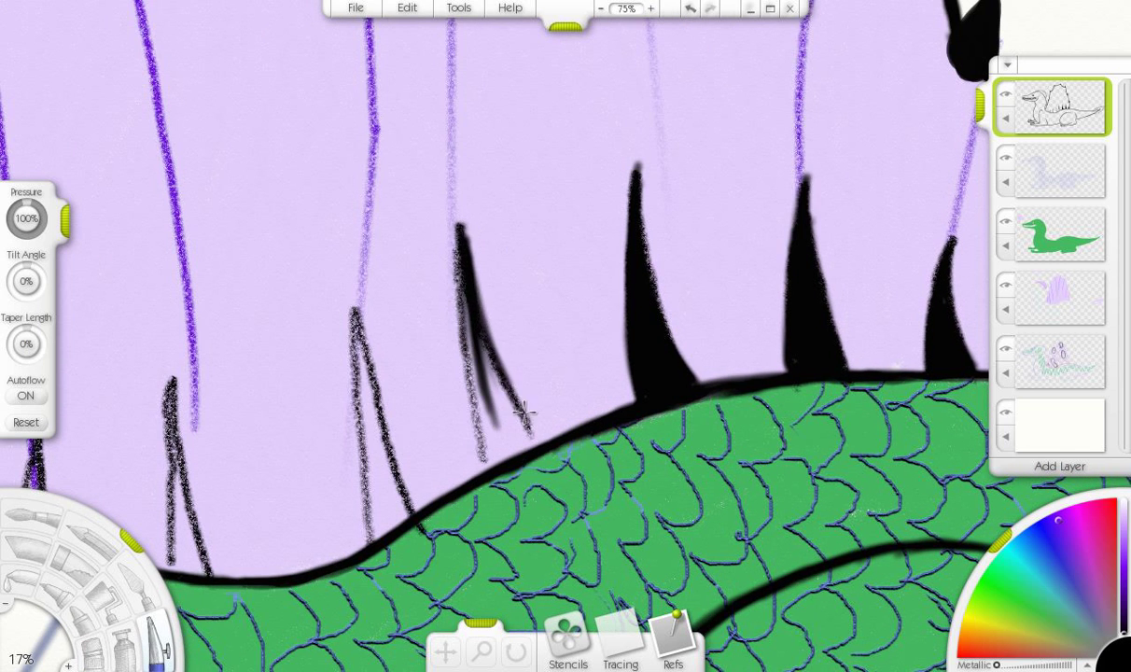